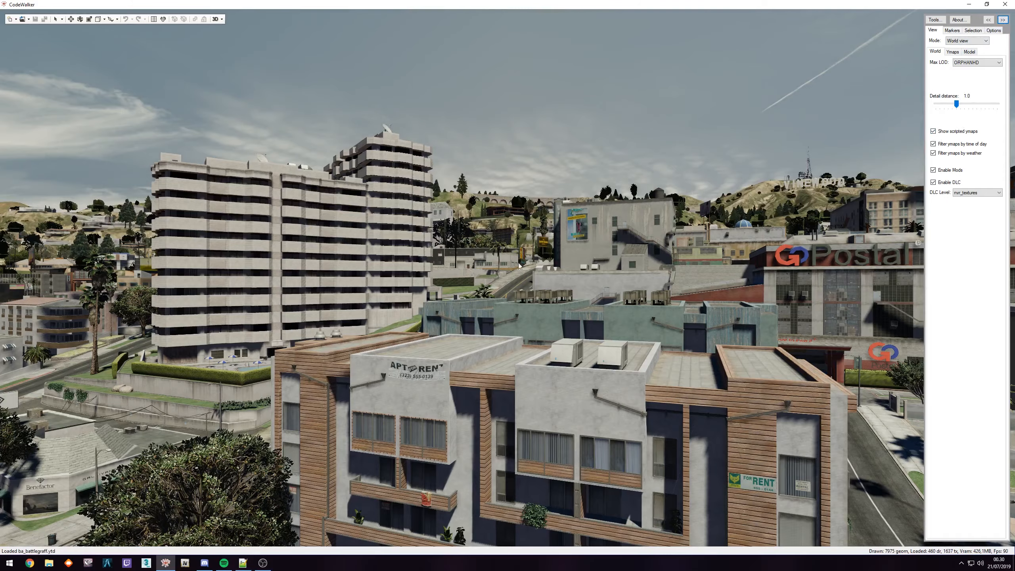
- Survey the city from above and settle over the intersection beside the dark curved-corner building
{"action": "left_click_drag", "start_coordinate": [483, 265], "coordinate": [576, 309]}
{"action": "scroll", "coordinate": [581, 312], "scroll_direction": "down", "scroll_amount": 10}
{"action": "scroll", "coordinate": [593, 314], "scroll_direction": "down", "scroll_amount": 3}
{"action": "key", "text": "d"}
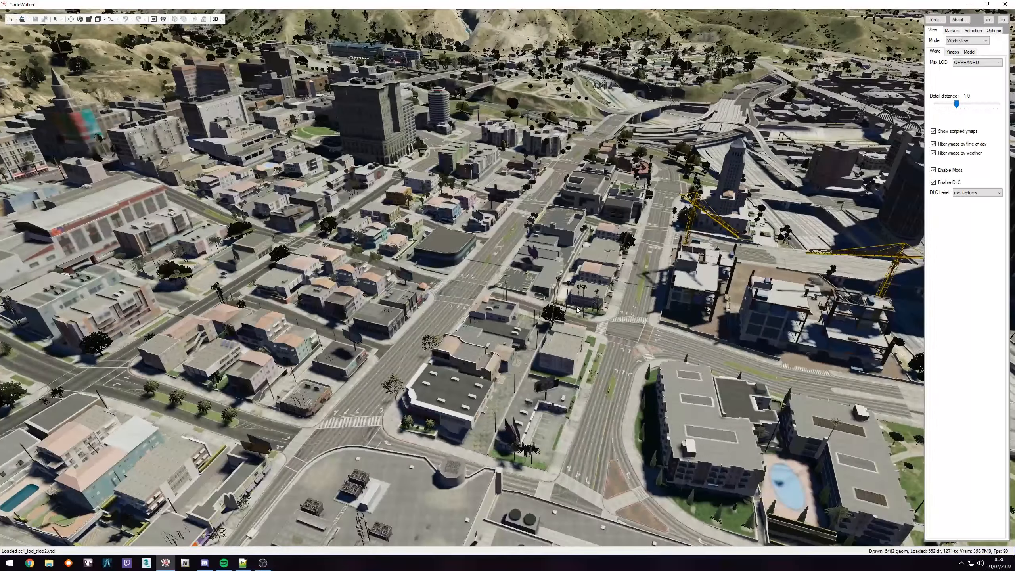
{"action": "left_click_drag", "start_coordinate": [465, 285], "coordinate": [451, 265]}
{"action": "key", "text": "w"}
{"action": "scroll", "coordinate": [457, 278], "scroll_direction": "up", "scroll_amount": 15}
{"action": "scroll", "coordinate": [474, 280], "scroll_direction": "down", "scroll_amount": 8}
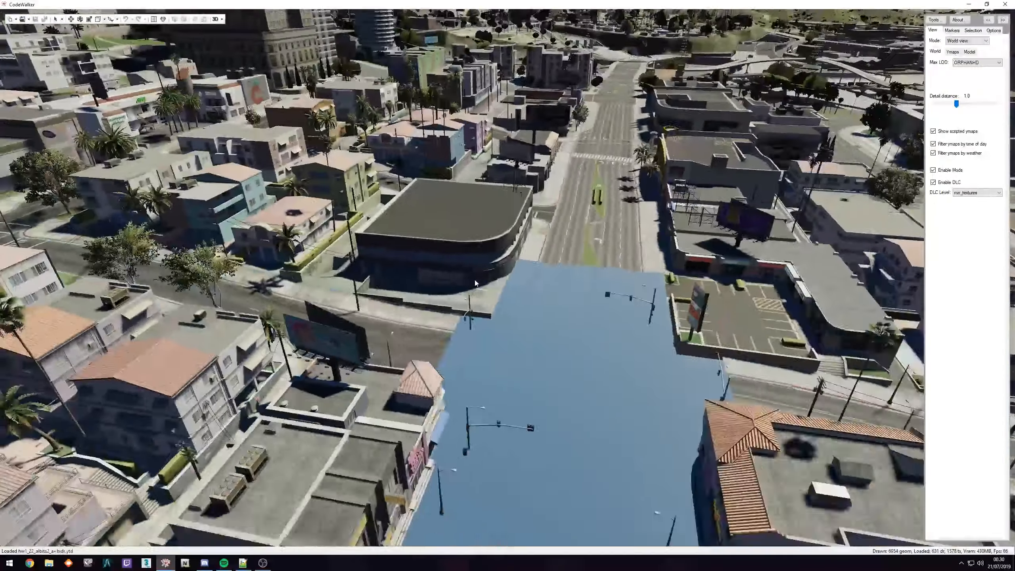
{"action": "scroll", "coordinate": [475, 279], "scroll_direction": "down", "scroll_amount": 6}
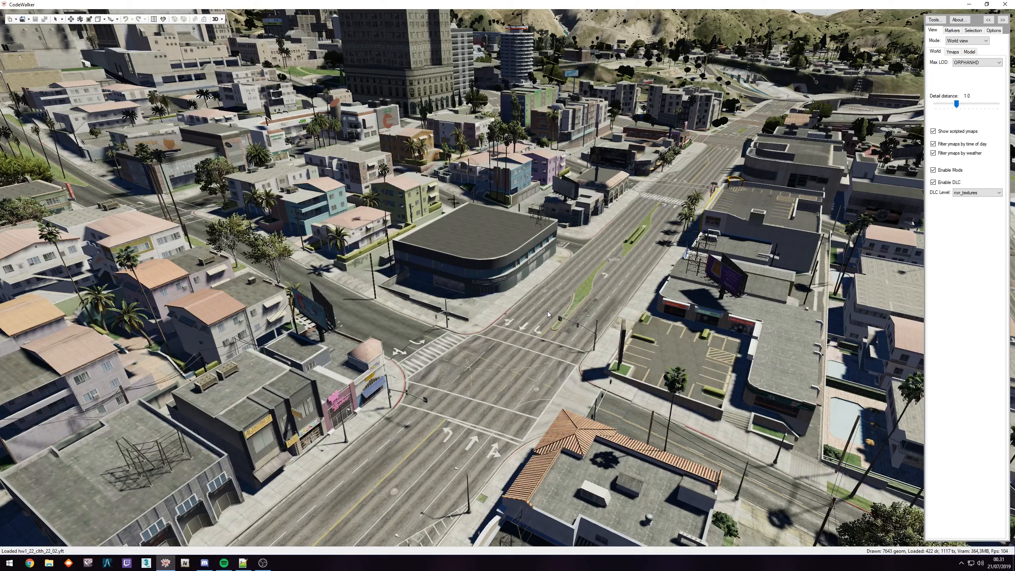
- Enable object selection and activate the Move tool
{"action": "left_click", "coordinate": [56, 19]}
{"action": "left_click", "coordinate": [70, 19]}
{"action": "left_click", "coordinate": [69, 20]}
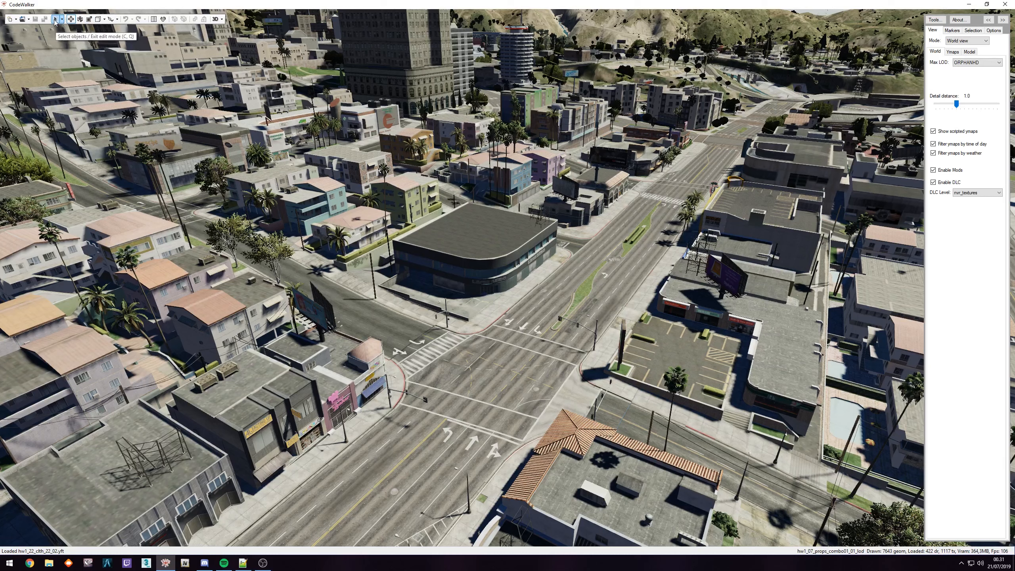
{"action": "left_click", "coordinate": [55, 21]}
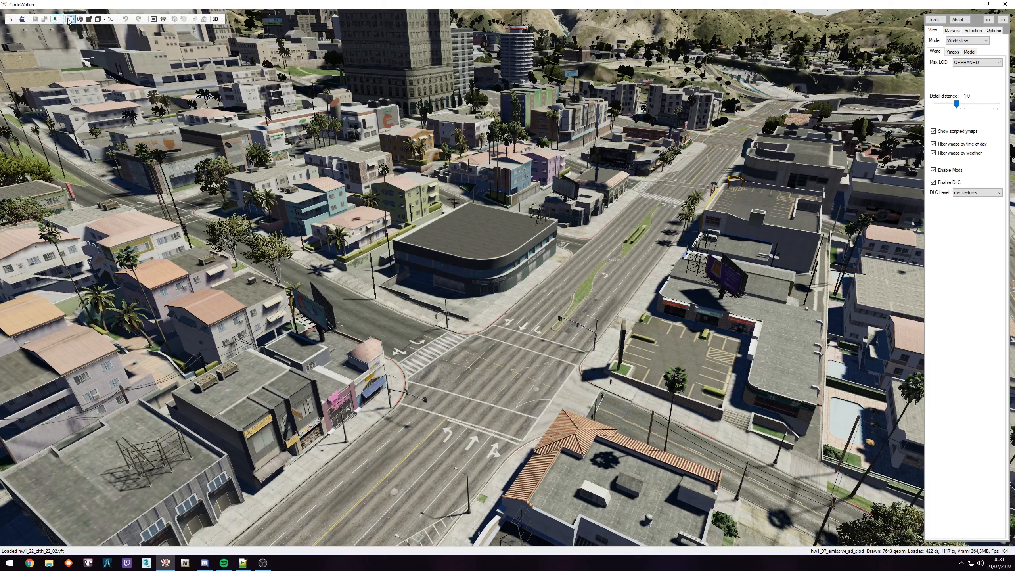
{"action": "left_click", "coordinate": [70, 20]}
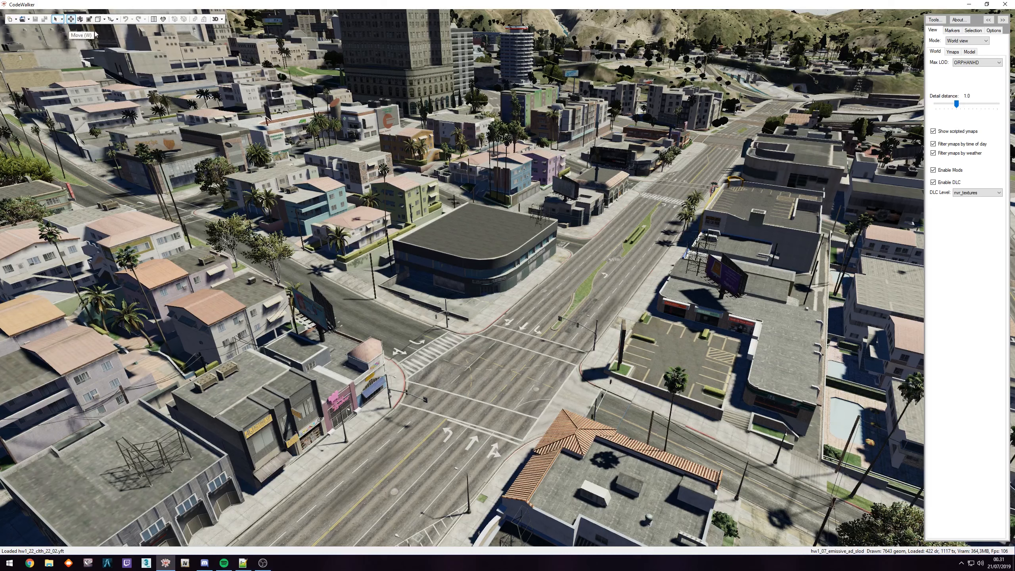
- Try moving the dark curved-corner building at the intersection, and undo the move
{"action": "left_click", "coordinate": [458, 228]}
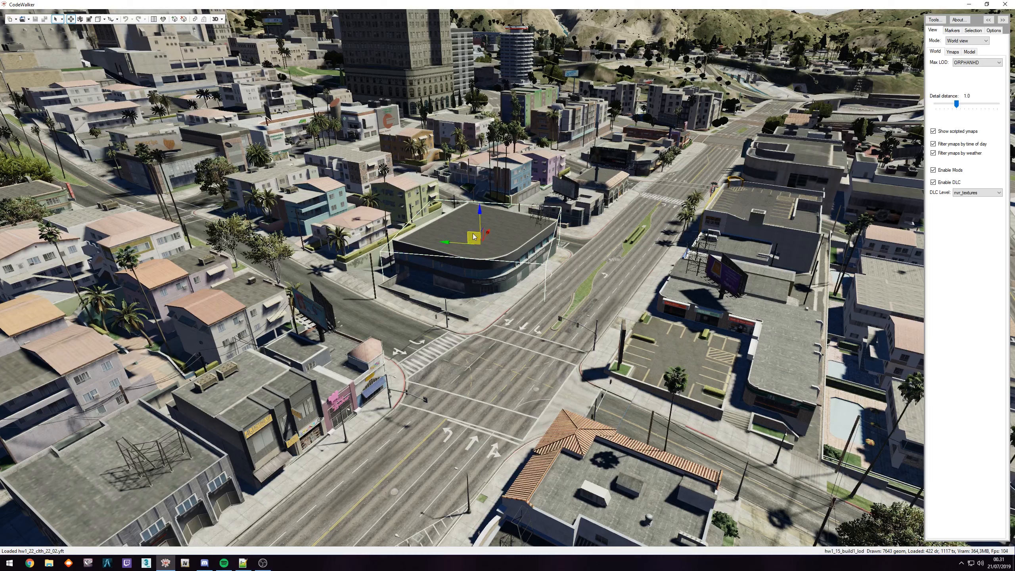
{"action": "left_click_drag", "start_coordinate": [474, 236], "coordinate": [545, 186]}
{"action": "key", "text": "ctrl+z"}
{"action": "key", "text": "ctrl+z"}
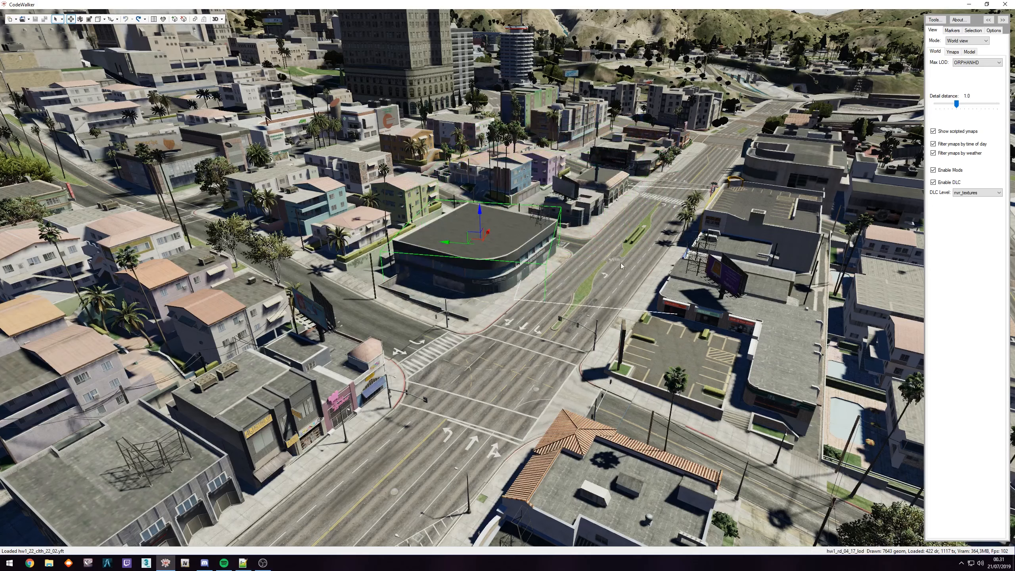
- Back away until the low-detail models load, try raising the block around the curved-corner building, and undo it
{"action": "left_click", "coordinate": [741, 207]}
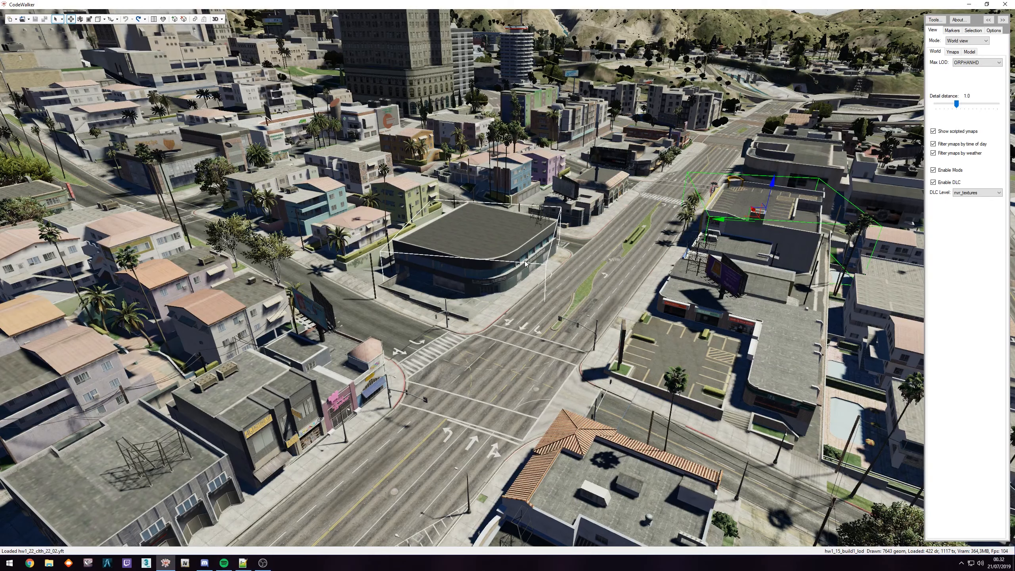
{"action": "key", "text": "s"}
{"action": "mouse_move", "coordinate": [528, 325]}
{"action": "left_mouse_down"}
{"action": "mouse_move", "coordinate": [548, 319]}
{"action": "mouse_move", "coordinate": [527, 330]}
{"action": "left_mouse_up"}
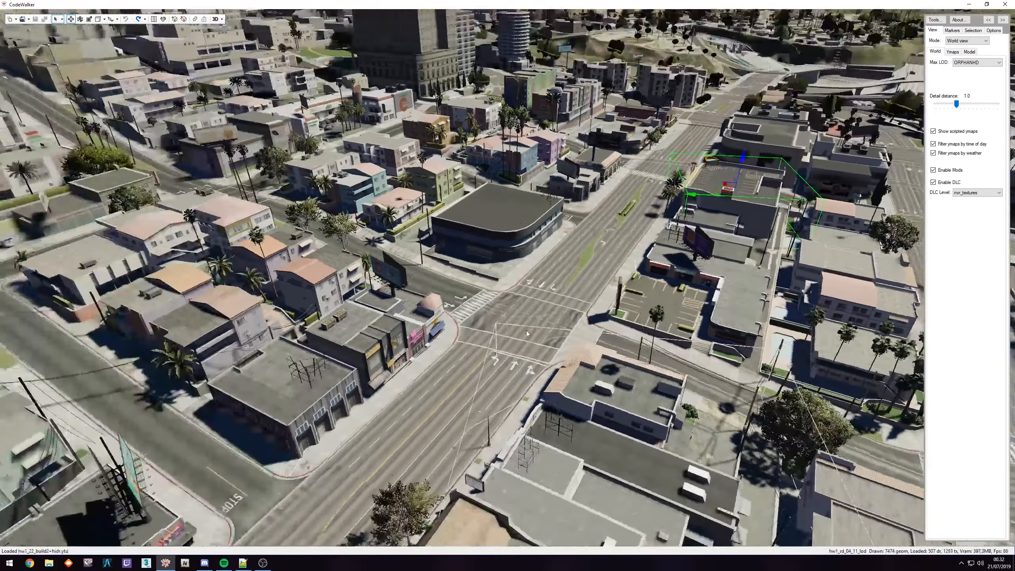
{"action": "key", "text": "s"}
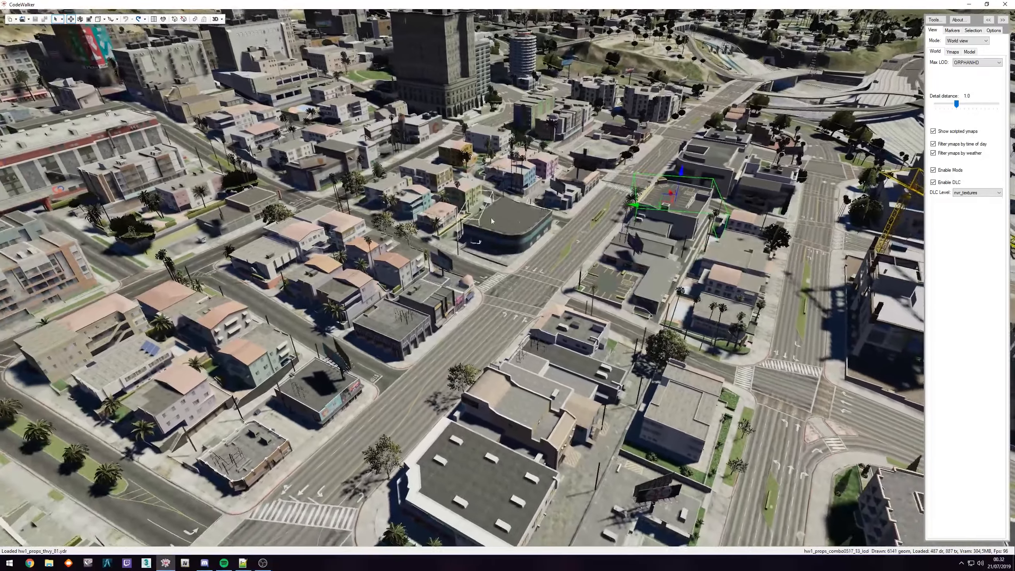
{"action": "key", "text": "s"}
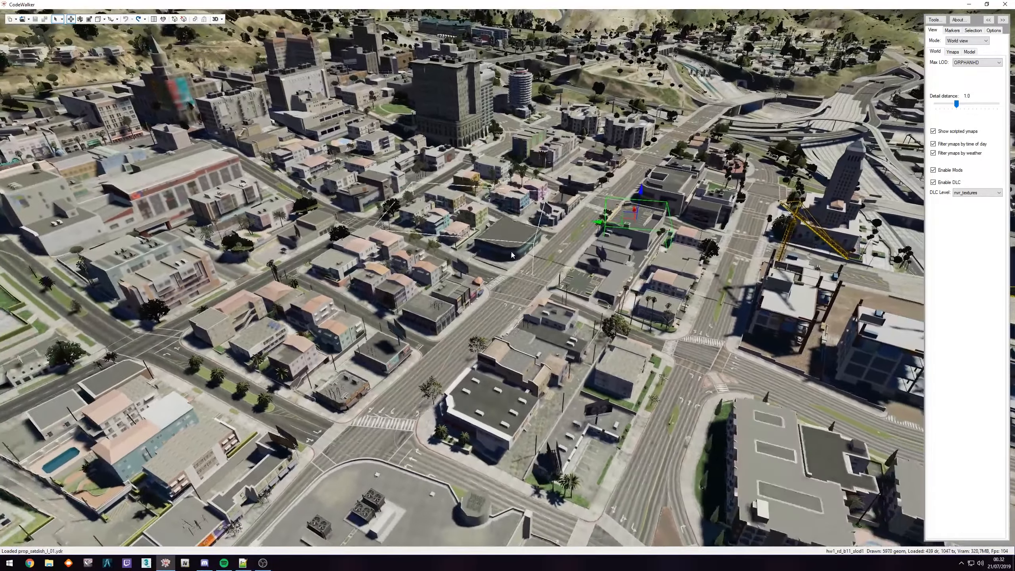
{"action": "key", "text": "s"}
{"action": "left_click", "coordinate": [515, 249]}
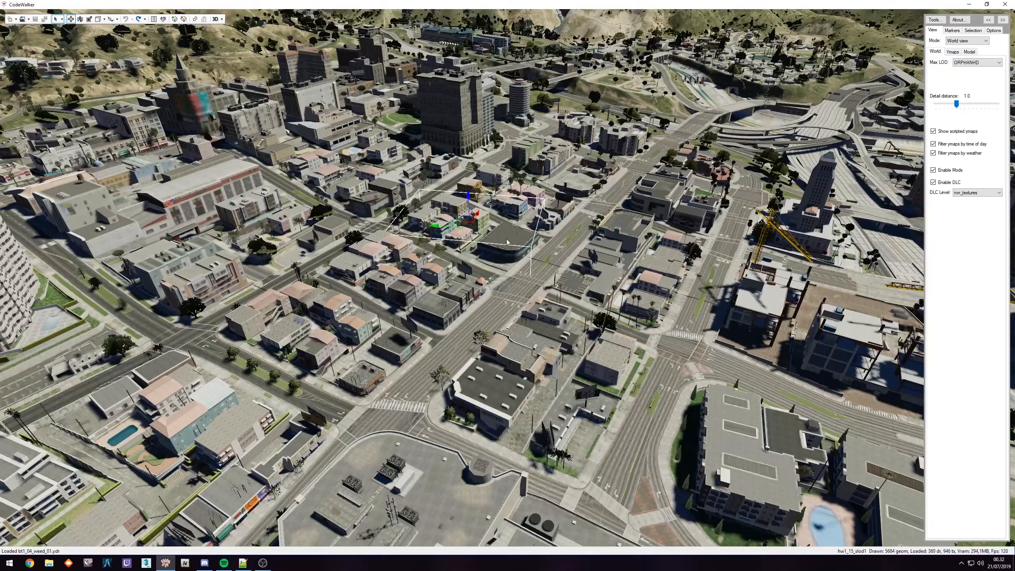
{"action": "left_click_drag", "start_coordinate": [469, 200], "coordinate": [467, 163]}
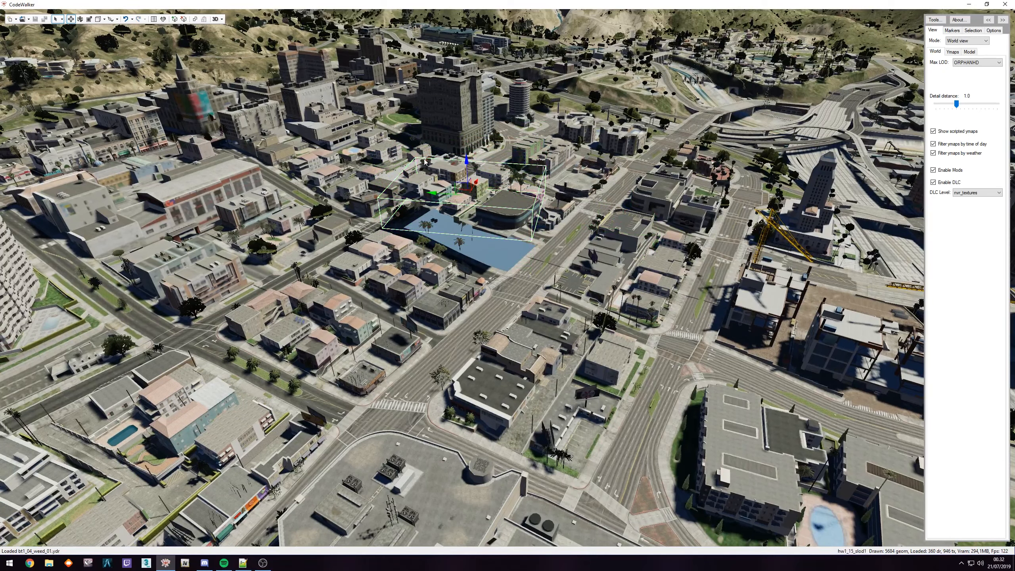
{"action": "key", "text": "ctrl+z"}
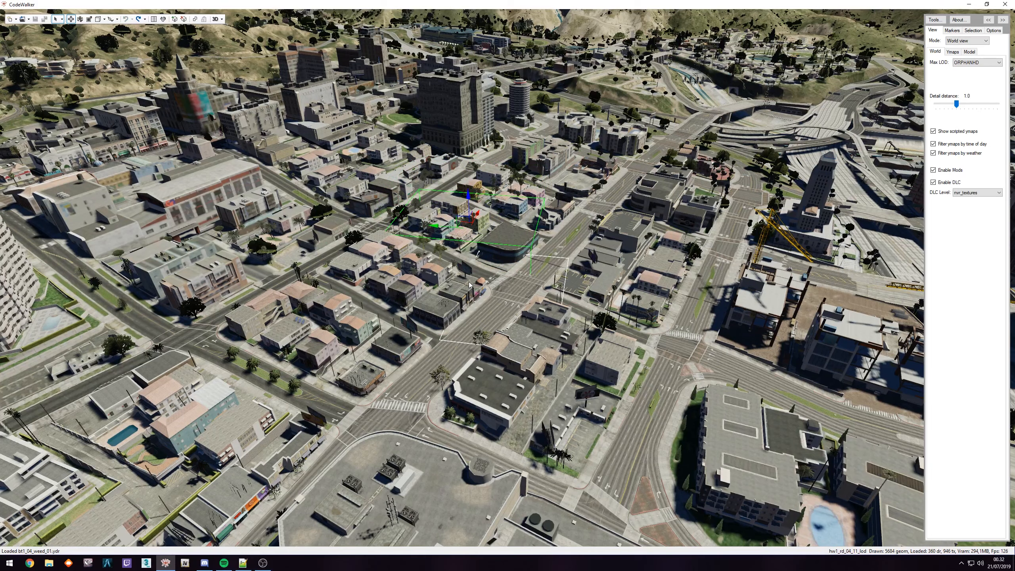
- Return to medium distance, try shifting the LOD model of the curved-corner building, and undo the shift
{"action": "key", "text": "w"}
{"action": "left_click_drag", "start_coordinate": [504, 293], "coordinate": [498, 287]}
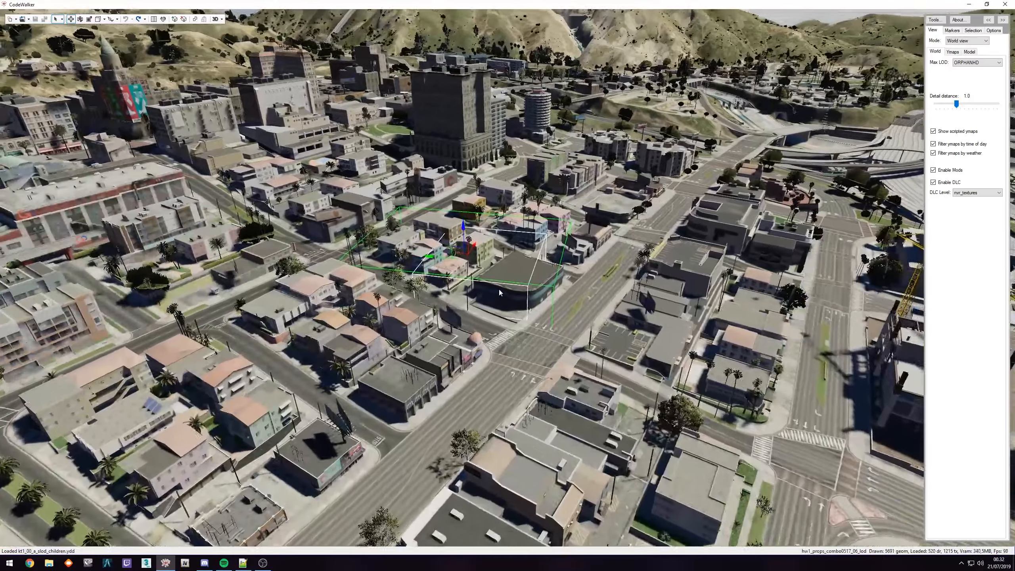
{"action": "key", "text": "w"}
{"action": "right_click", "coordinate": [516, 266]}
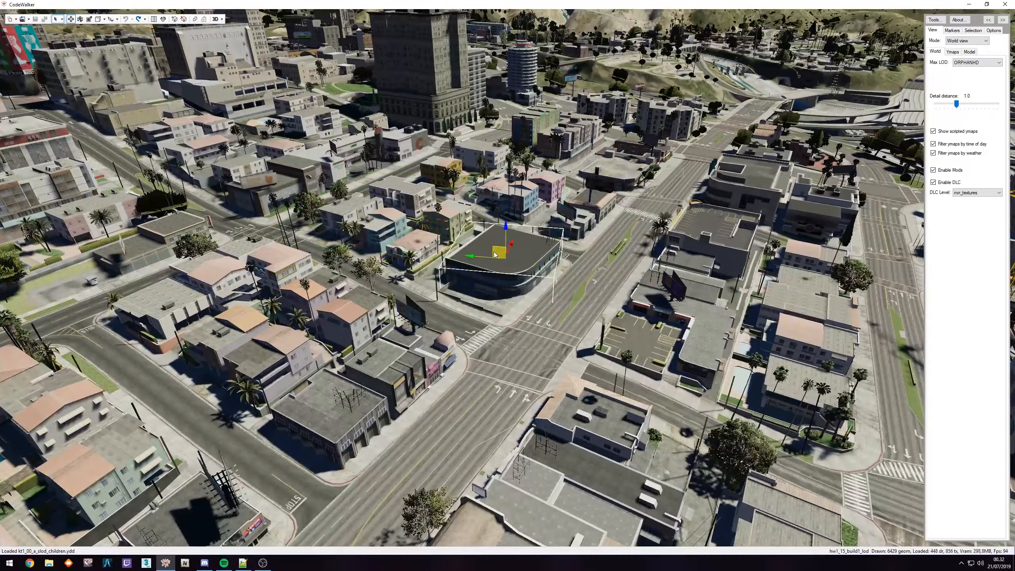
{"action": "left_click_drag", "start_coordinate": [500, 250], "coordinate": [576, 236]}
{"action": "key", "text": "ctrl+z"}
- Try moving the parking-line decal on the roof of the yellow-fronted building, and undo the move
{"action": "key", "text": "w"}
{"action": "left_click_drag", "start_coordinate": [525, 330], "coordinate": [442, 312]}
{"action": "key", "text": "w"}
{"action": "key", "text": "d"}
{"action": "left_click_drag", "start_coordinate": [498, 272], "coordinate": [460, 240]}
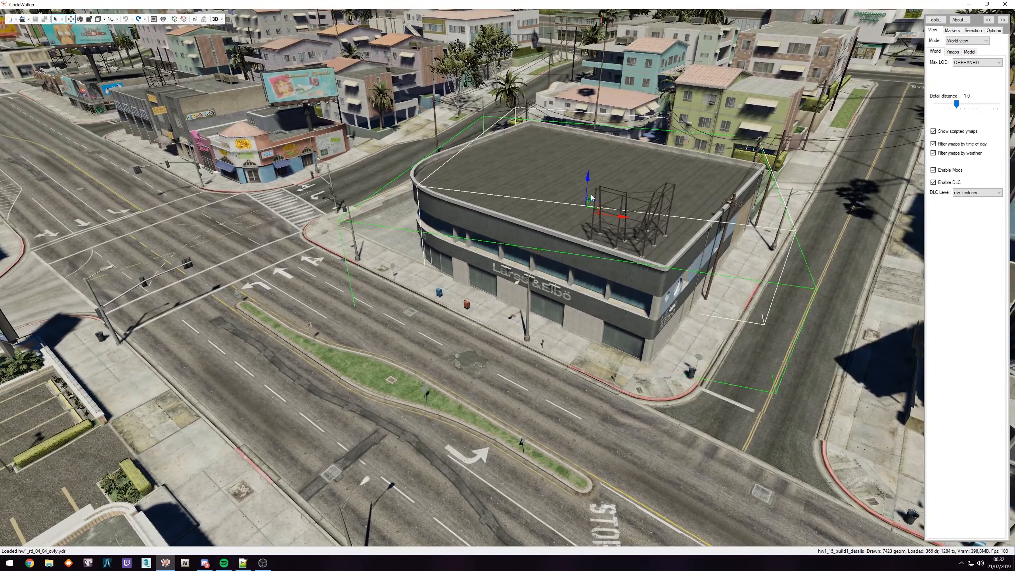
{"action": "left_click_drag", "start_coordinate": [595, 206], "coordinate": [773, 220]}
{"action": "key", "text": "s"}
{"action": "key", "text": "a"}
{"action": "right_click", "coordinate": [479, 206]}
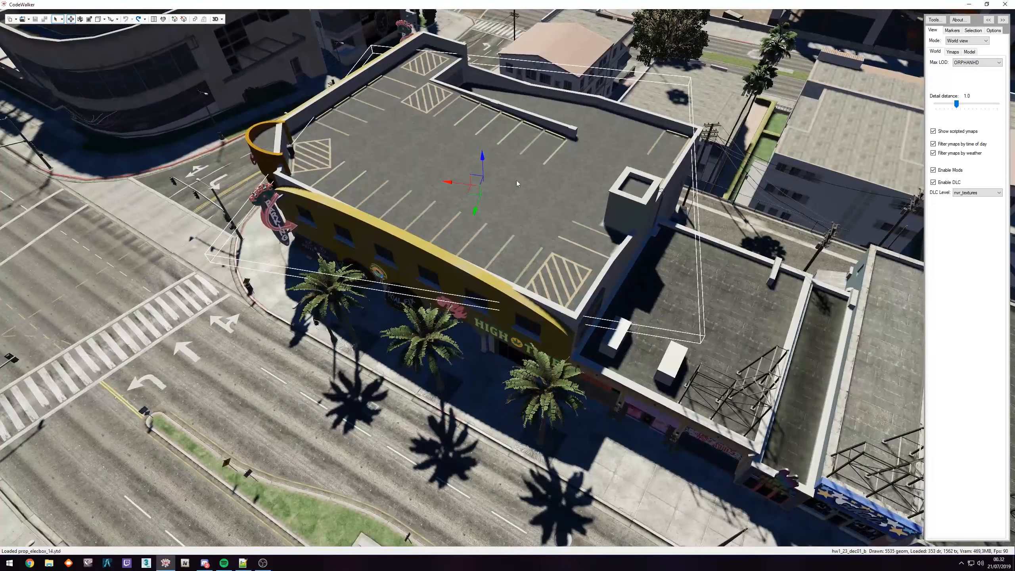
{"action": "left_click_drag", "start_coordinate": [490, 122], "coordinate": [456, 114]}
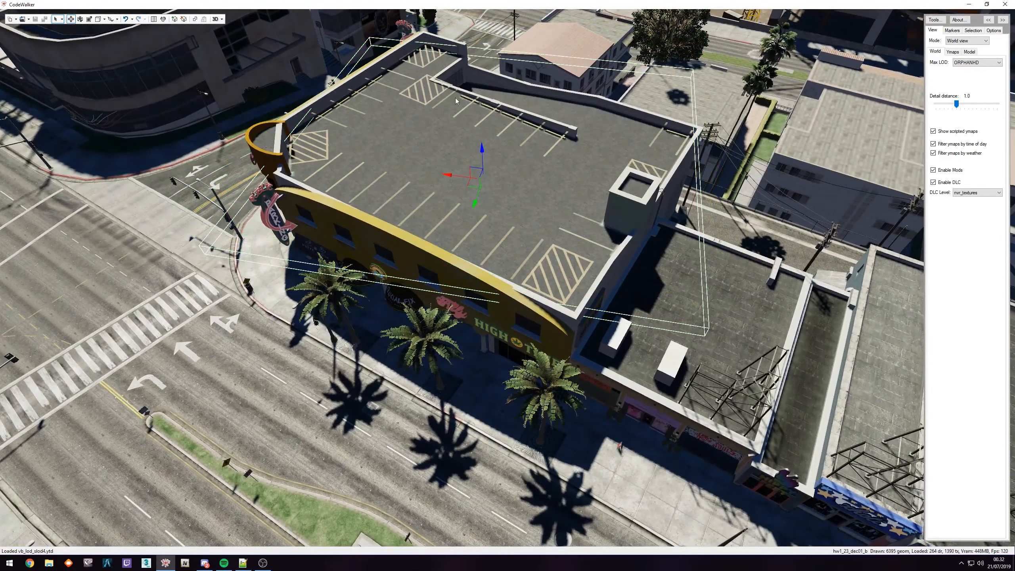
{"action": "key", "text": "ctrl+z"}
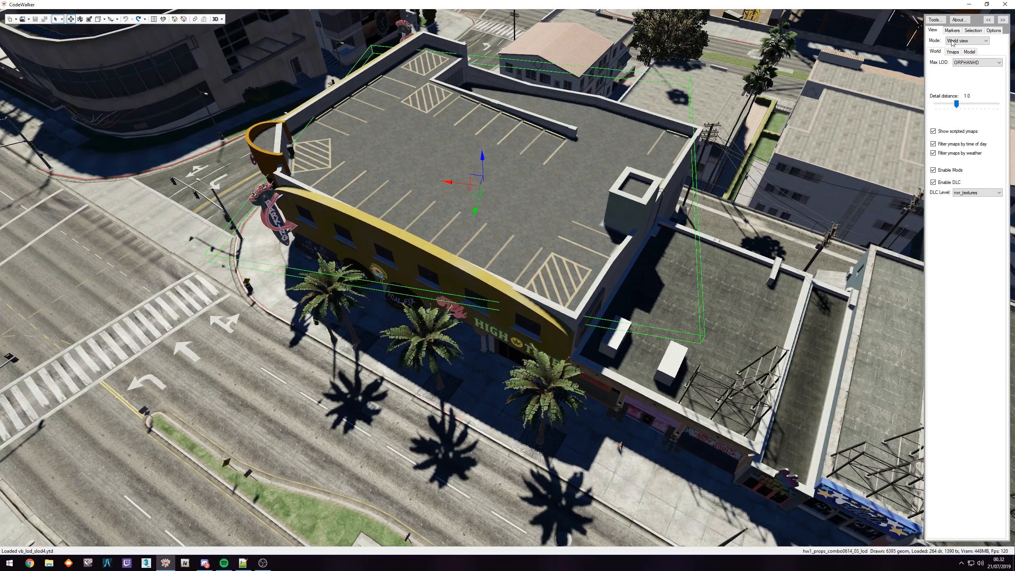
- Show the entity details of the selected parking-line decal and highlight its name
{"action": "left_click", "coordinate": [973, 31]}
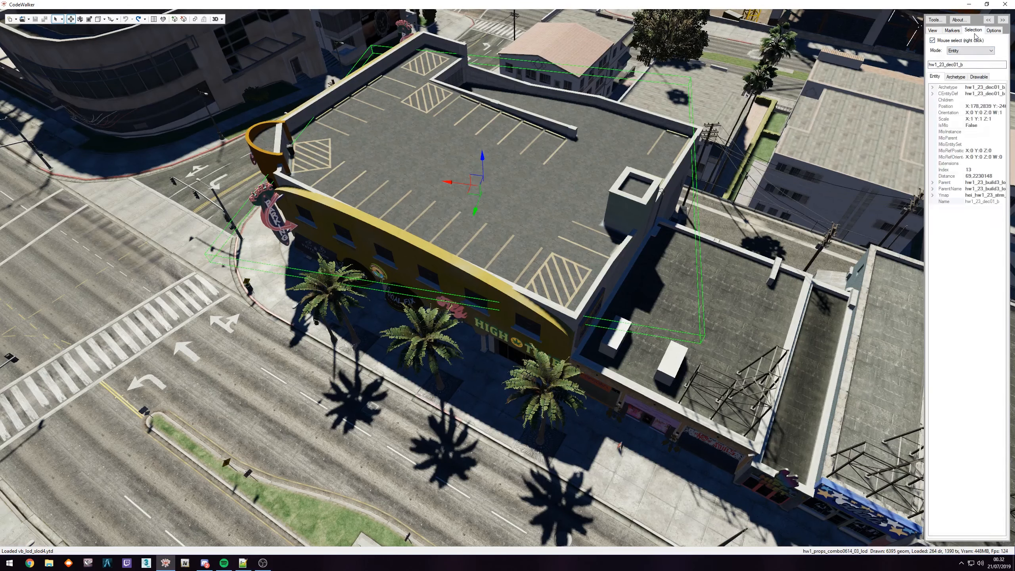
{"action": "double_click", "coordinate": [961, 64]}
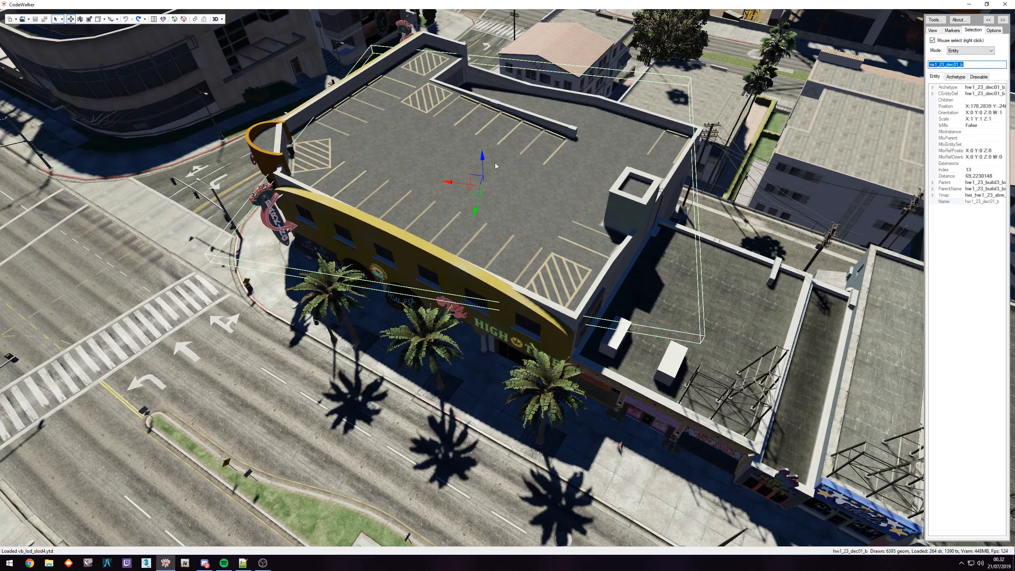
- Try removing the parking-line decal from the roof, pick the other roof entities, and undo the removal
{"action": "key", "text": "Delete"}
{"action": "right_click", "coordinate": [429, 162]}
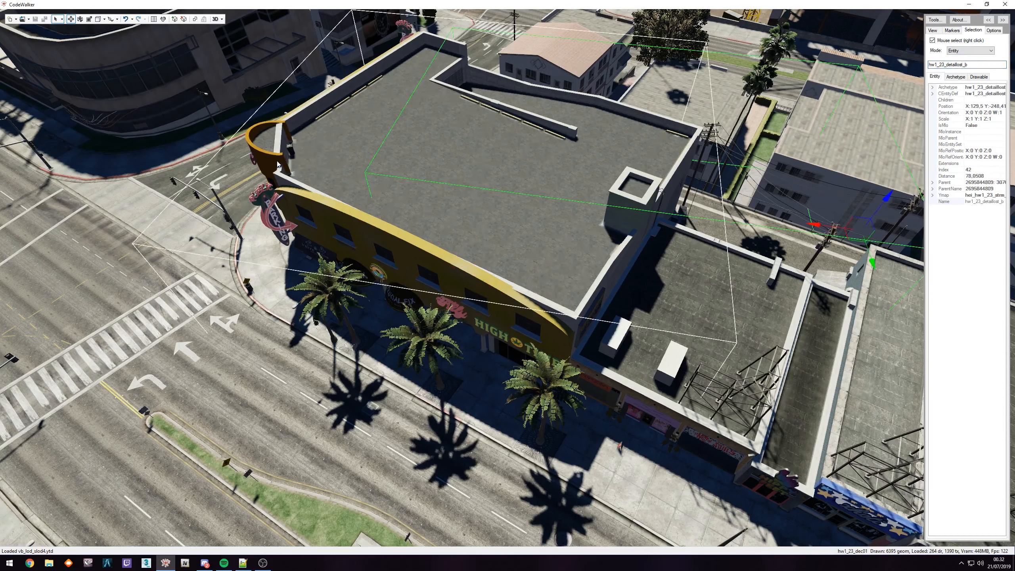
{"action": "right_click", "coordinate": [495, 132]}
{"action": "key", "text": "Delete"}
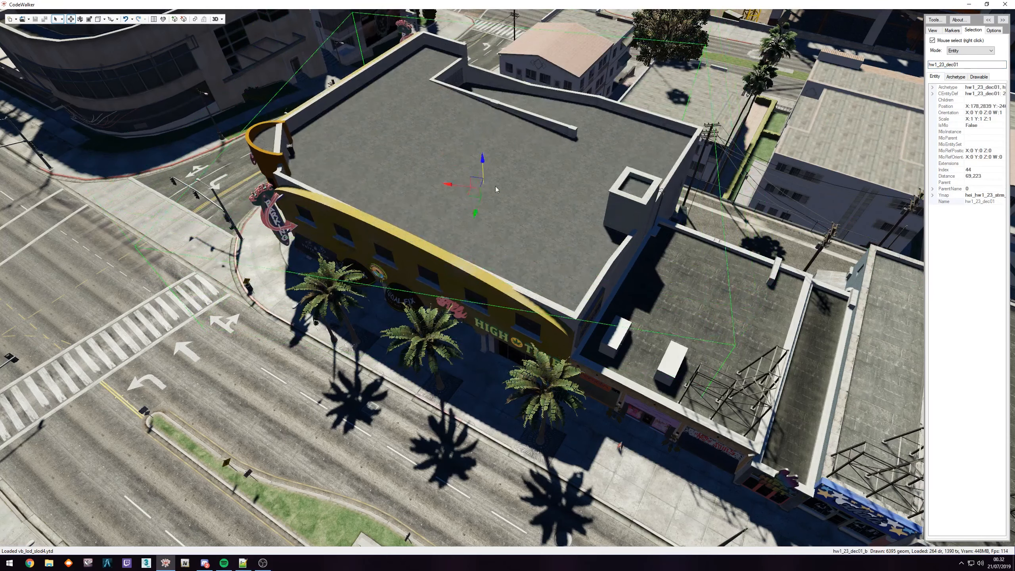
{"action": "right_click", "coordinate": [480, 160]}
{"action": "mouse_move", "coordinate": [479, 159]}
{"action": "left_mouse_down"}
{"action": "mouse_move", "coordinate": [476, 202]}
{"action": "mouse_move", "coordinate": [465, 151]}
{"action": "mouse_move", "coordinate": [480, 167]}
{"action": "left_mouse_up"}
{"action": "key", "text": "ctrl+z"}
{"action": "key", "text": "ctrl+z"}
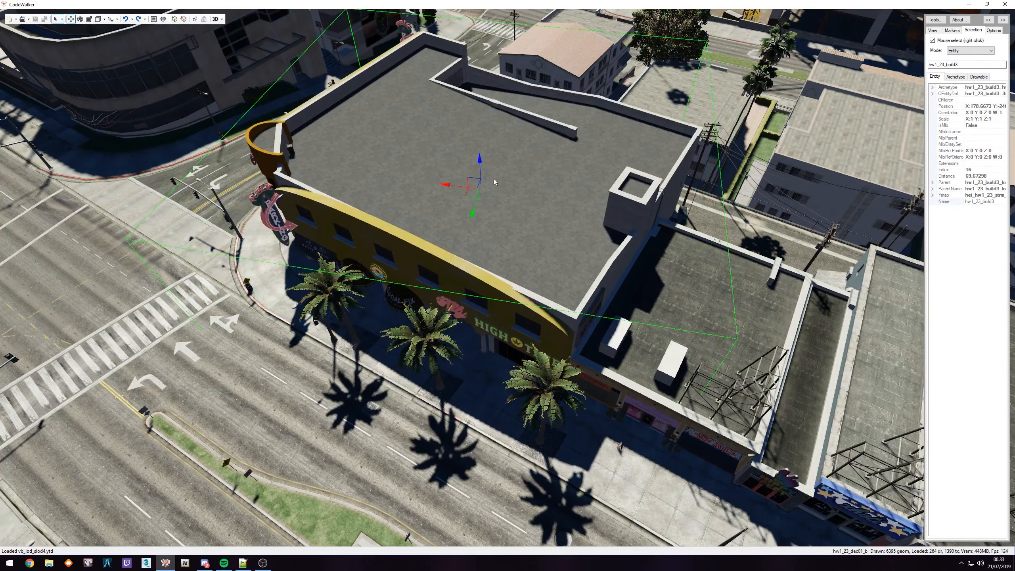
{"action": "key", "text": "ctrl+z"}
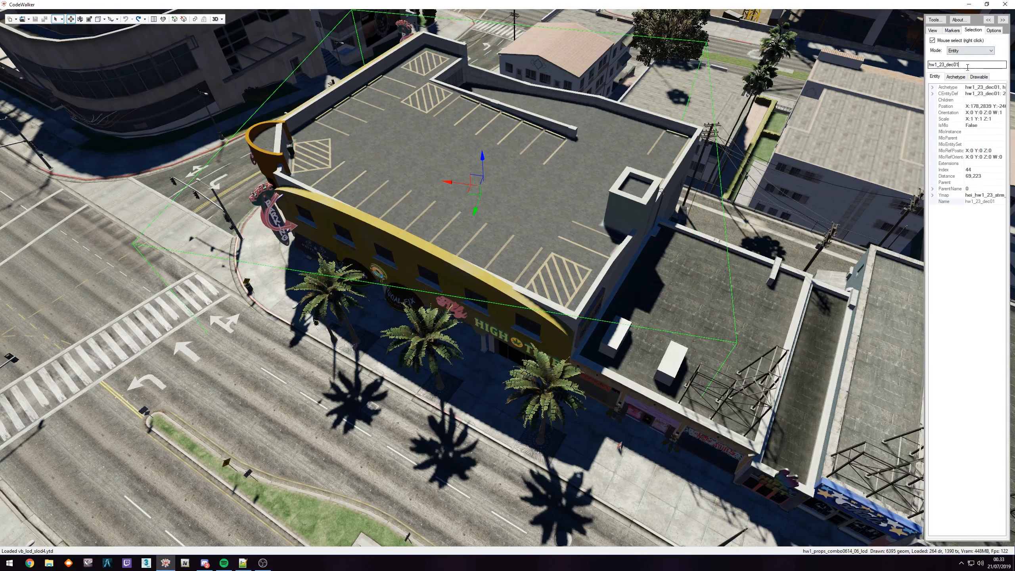
- Travel from the yellow-fronted building to the lakeside park with the picnic tables
{"action": "left_click_drag", "start_coordinate": [483, 170], "coordinate": [216, 148]}
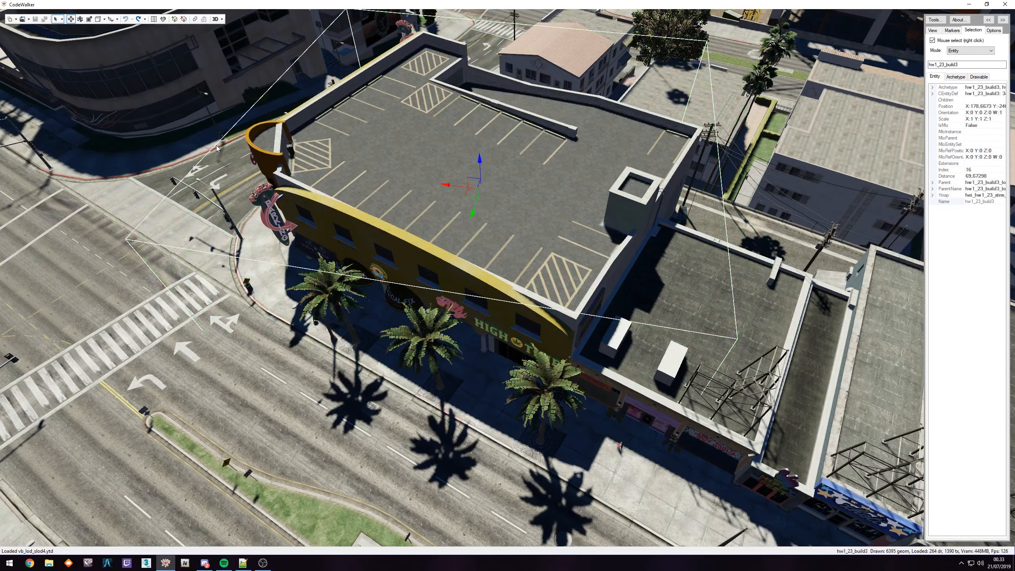
{"action": "right_click", "coordinate": [483, 118]}
{"action": "left_click_drag", "start_coordinate": [483, 117], "coordinate": [490, 271]}
{"action": "key", "text": "w"}
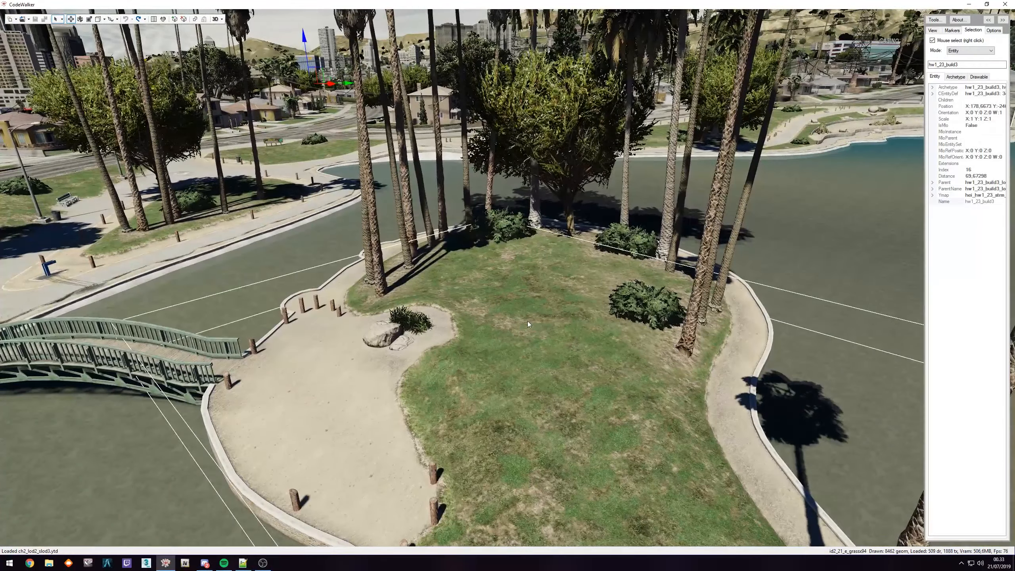
{"action": "left_click_drag", "start_coordinate": [528, 321], "coordinate": [482, 319]}
{"action": "key", "text": "w"}
{"action": "key", "text": "w"}
{"action": "key", "text": "s"}
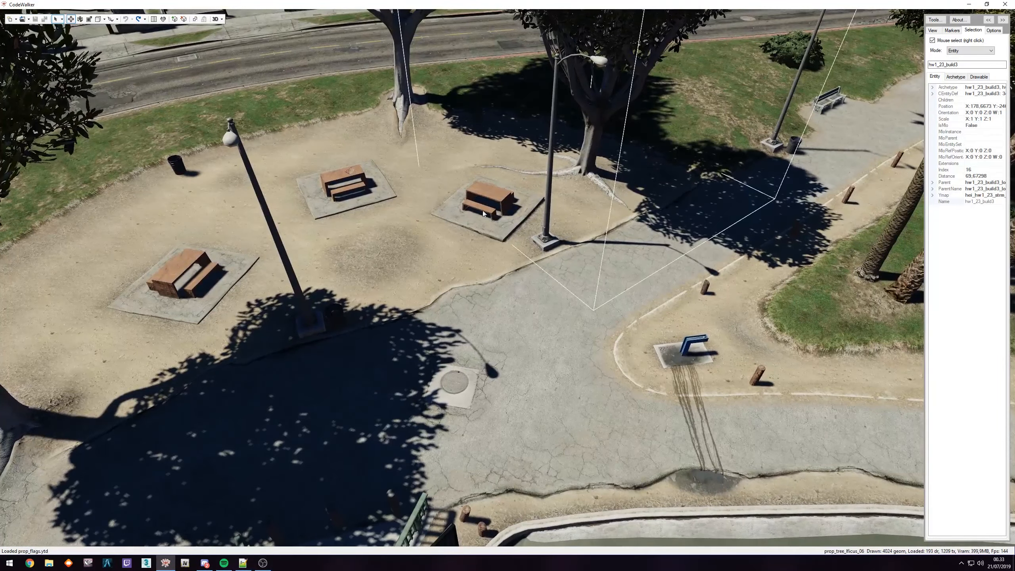
- Select the bench prop_bench_08 beside the lakeside path in the park
{"action": "left_click_drag", "start_coordinate": [410, 260], "coordinate": [365, 255]}
{"action": "key", "text": "w"}
{"action": "mouse_move", "coordinate": [446, 226]}
{"action": "left_mouse_down"}
{"action": "mouse_move", "coordinate": [417, 224]}
{"action": "mouse_move", "coordinate": [448, 226]}
{"action": "left_mouse_up"}
{"action": "right_click", "coordinate": [343, 236]}
{"action": "key", "text": "w"}
{"action": "left_click_drag", "start_coordinate": [347, 243], "coordinate": [197, 252]}
{"action": "key", "text": "s"}
{"action": "key", "text": "d"}
{"action": "left_click_drag", "start_coordinate": [460, 270], "coordinate": [386, 206]}
- Open the project window, create a new Ymap file in the project, and display its properties
{"action": "left_click", "coordinate": [163, 19]}
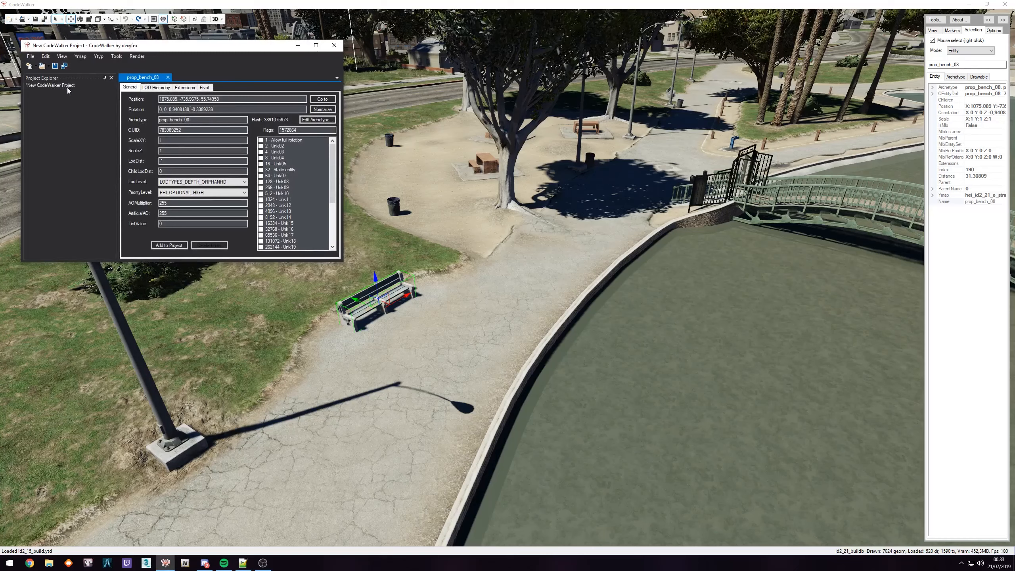
{"action": "left_click", "coordinate": [31, 57]}
{"action": "mouse_move", "coordinate": [48, 65]}
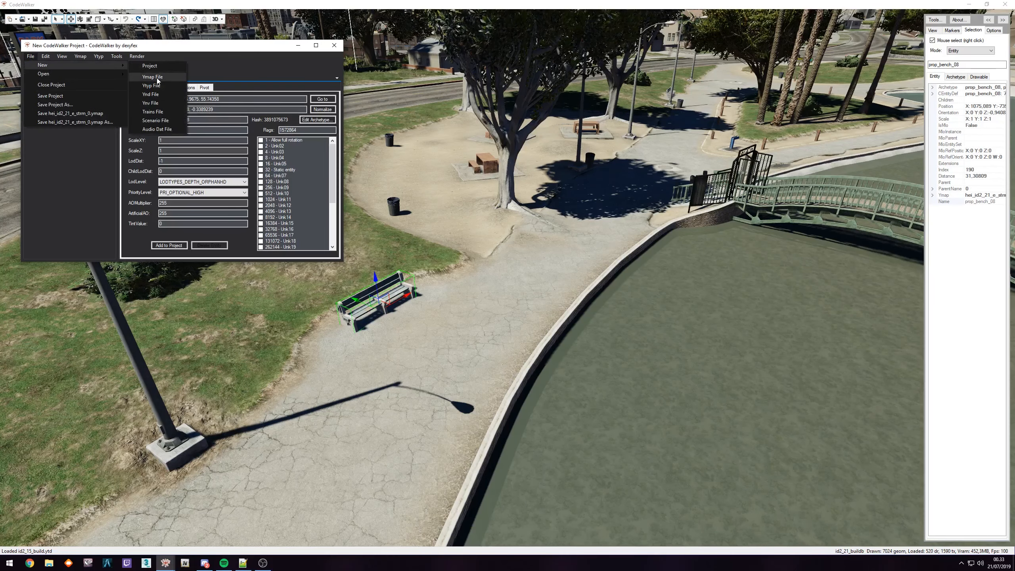
{"action": "left_click", "coordinate": [156, 75]}
{"action": "left_click", "coordinate": [55, 99]}
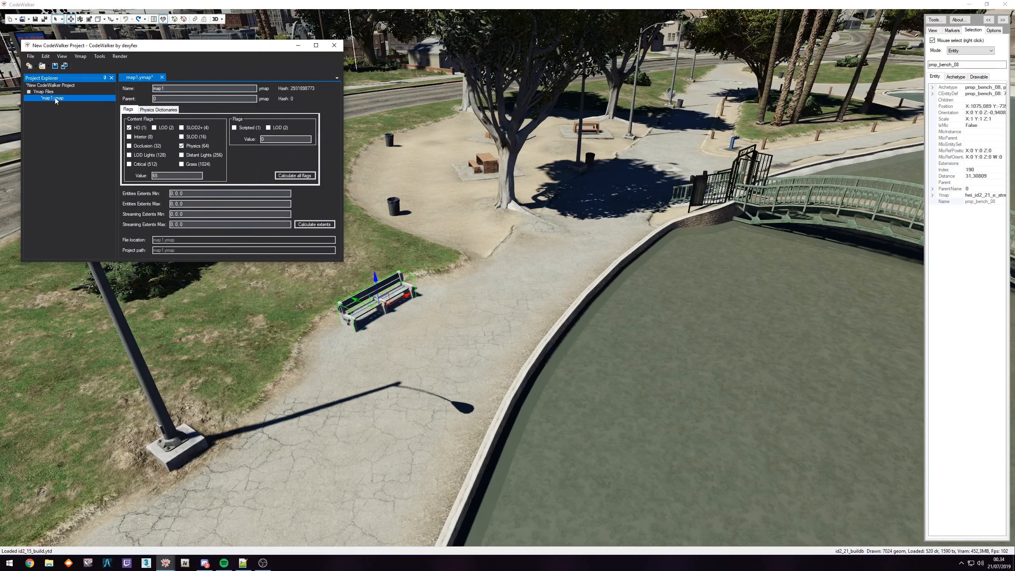
- Select the lakeside bench prop_bench_08 and add it to the project
{"action": "mouse_move", "coordinate": [513, 276]}
{"action": "left_mouse_down"}
{"action": "mouse_move", "coordinate": [532, 276]}
{"action": "mouse_move", "coordinate": [514, 276]}
{"action": "left_mouse_up"}
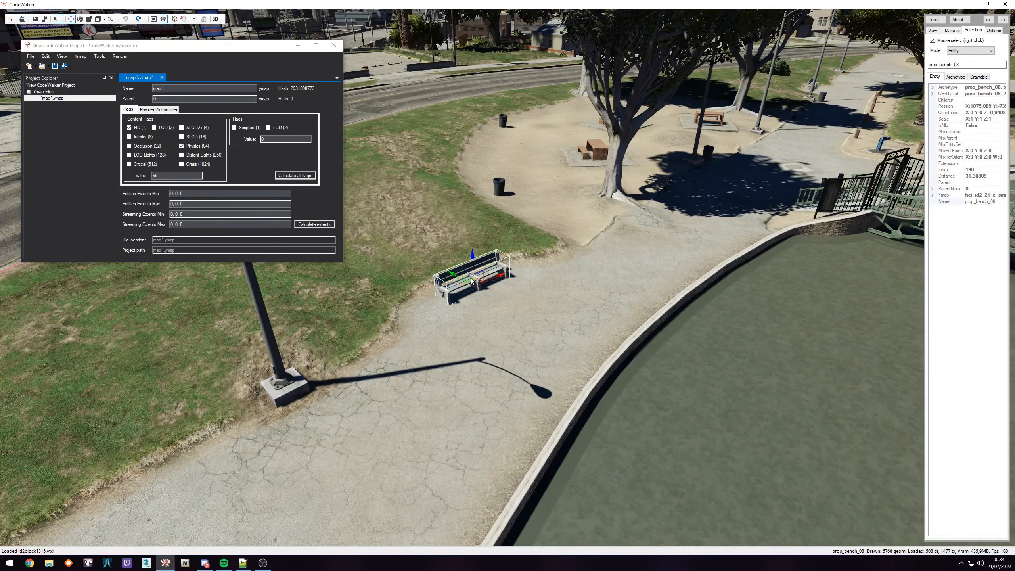
{"action": "right_click", "coordinate": [469, 289]}
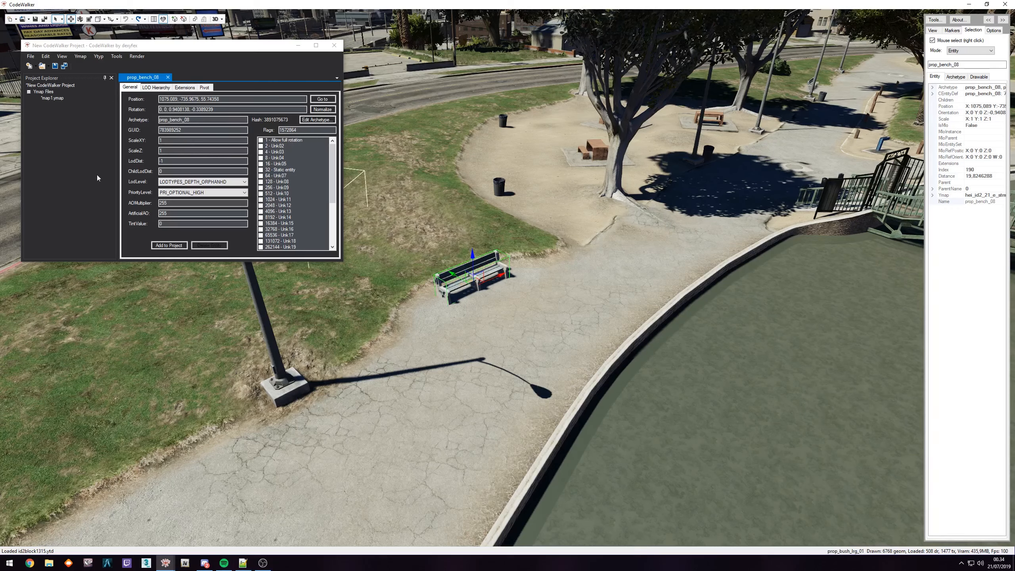
{"action": "left_click", "coordinate": [170, 246]}
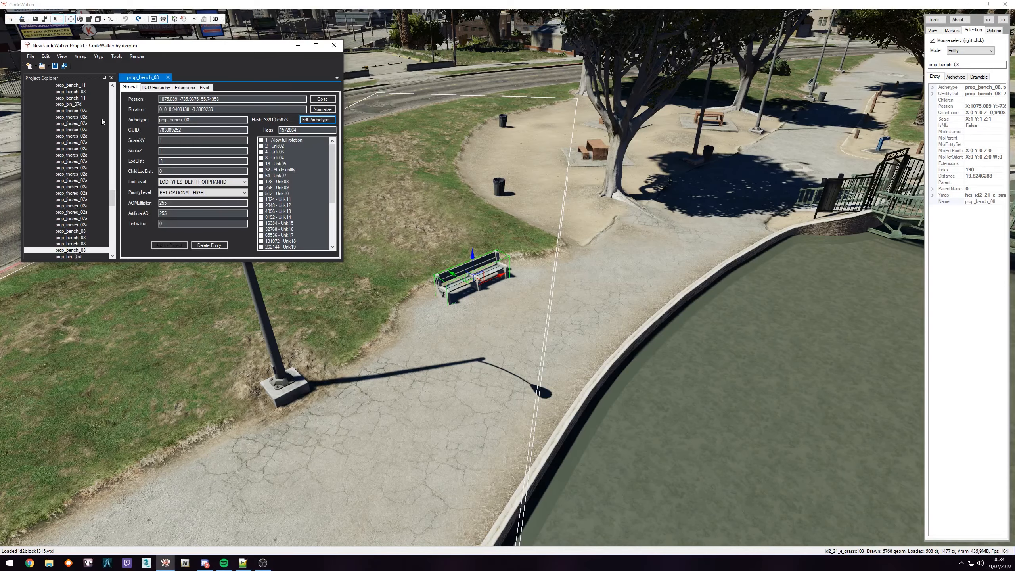
{"action": "left_click_drag", "start_coordinate": [511, 192], "coordinate": [485, 165]}
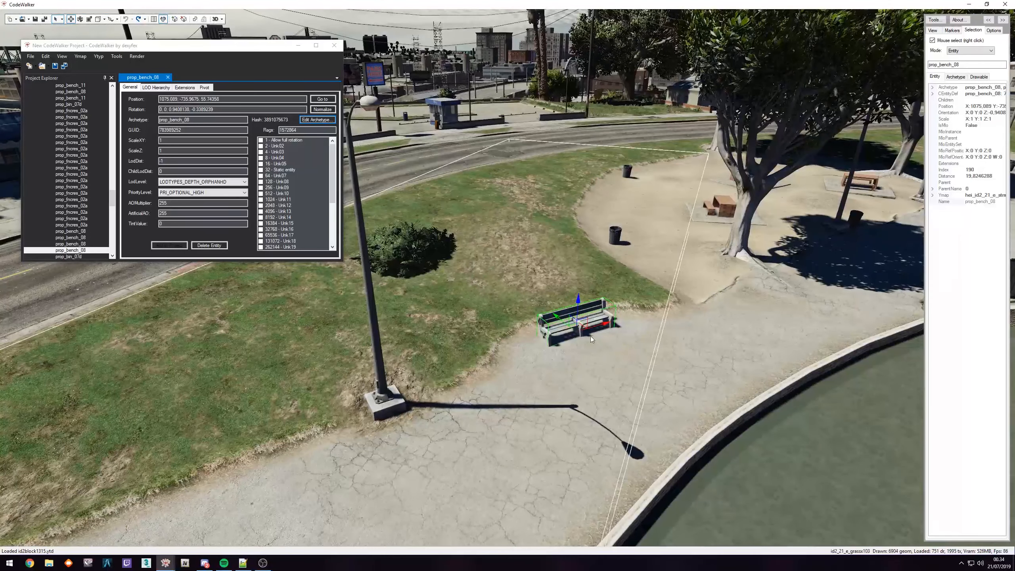
- Open other prop_bench_08 entities from the project's entity list and go to their locations around the lake
{"action": "left_click", "coordinate": [85, 244]}
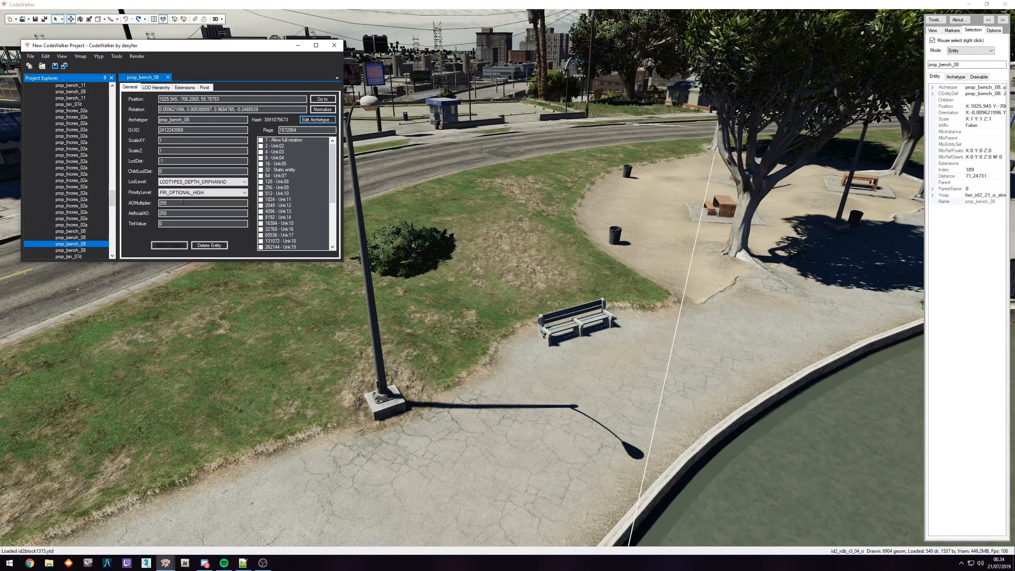
{"action": "left_click", "coordinate": [323, 99]}
{"action": "scroll", "coordinate": [515, 289], "scroll_direction": "down", "scroll_amount": 5}
{"action": "left_click_drag", "start_coordinate": [515, 289], "coordinate": [459, 239]}
{"action": "left_click", "coordinate": [70, 238]}
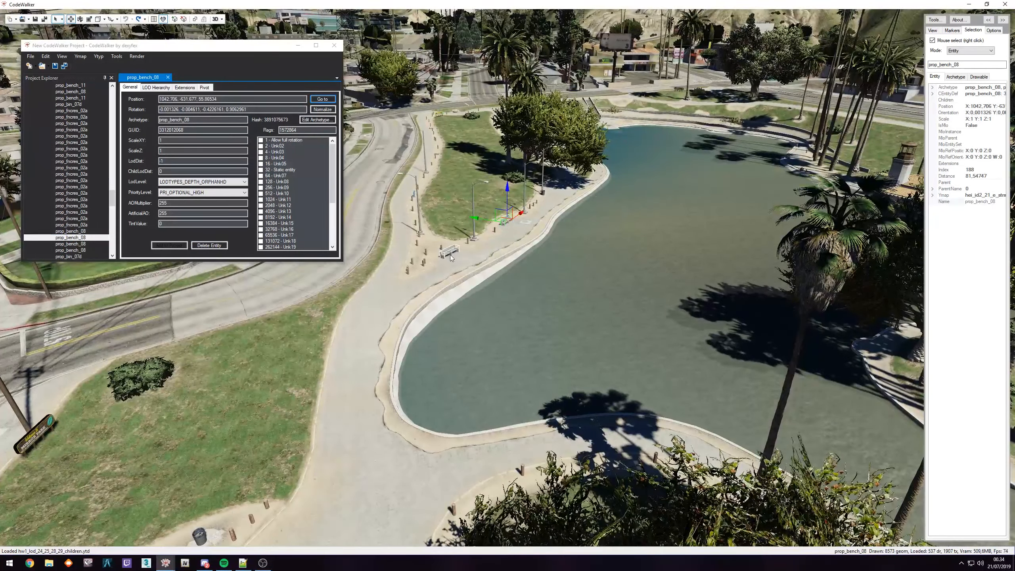
- Reselect the added bench and move it to the island's stone edge beside the footbridge, at about 1080.04, -709.32, 56.23
{"action": "left_click", "coordinate": [70, 250]}
{"action": "left_click_drag", "start_coordinate": [366, 251], "coordinate": [317, 219]}
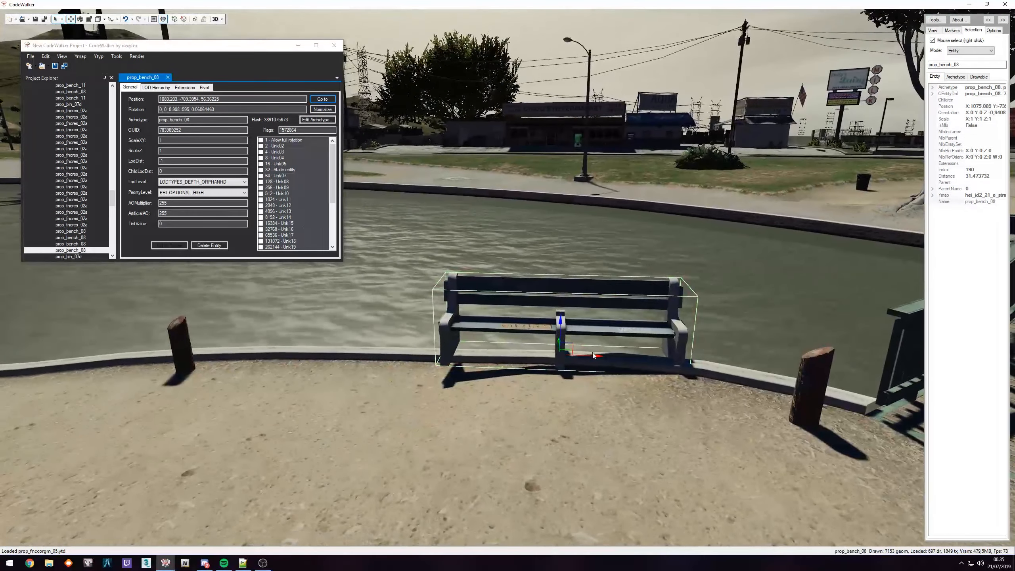
{"action": "left_click_drag", "start_coordinate": [556, 325], "coordinate": [506, 318]}
{"action": "mouse_move", "coordinate": [510, 367]}
{"action": "left_mouse_down"}
{"action": "mouse_move", "coordinate": [510, 356]}
{"action": "mouse_move", "coordinate": [509, 369]}
{"action": "left_mouse_up"}
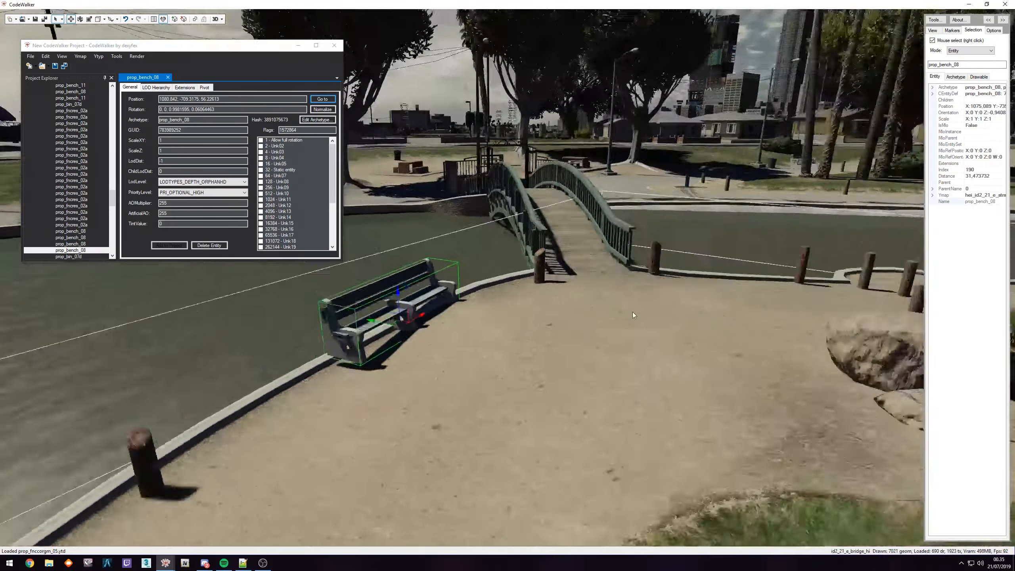
{"action": "left_click_drag", "start_coordinate": [632, 312], "coordinate": [795, 343]}
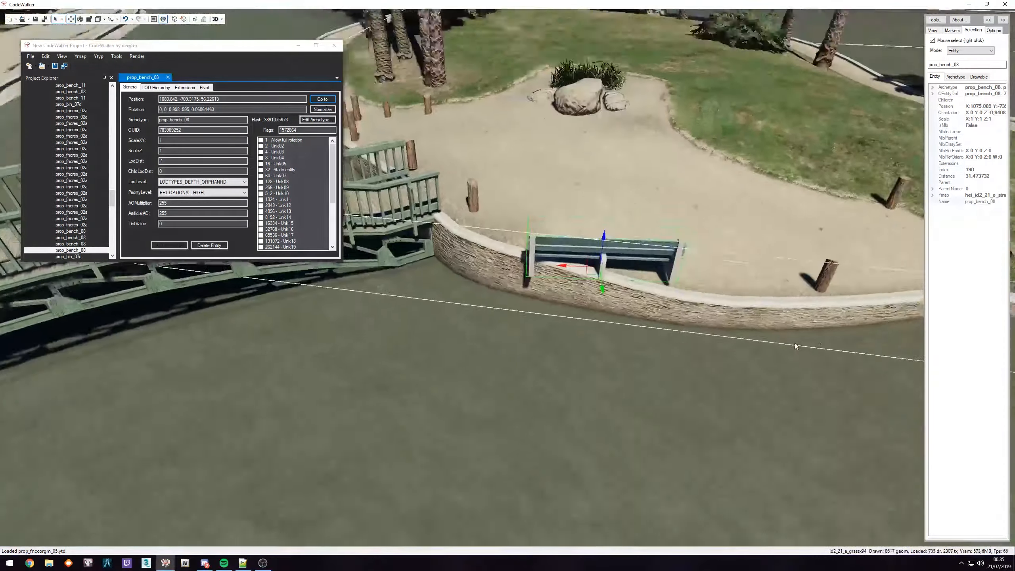
- Rotate the bench and move it across the island to about 1094.61, -695.62, 55.55
{"action": "left_click", "coordinate": [80, 19]}
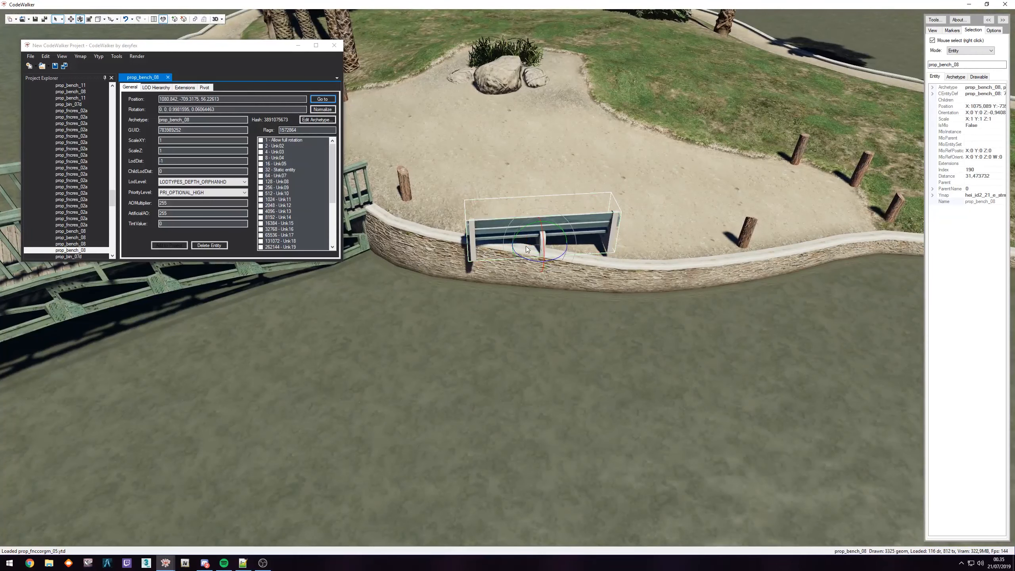
{"action": "left_click_drag", "start_coordinate": [526, 249], "coordinate": [847, 196]}
{"action": "left_click", "coordinate": [71, 19]}
{"action": "left_click_drag", "start_coordinate": [789, 175], "coordinate": [280, 168]}
{"action": "left_click_drag", "start_coordinate": [734, 346], "coordinate": [800, 376]}
- View the properties of hei_id2_21_e_strm_0.ymap, collapse its entities, and return to map1.ymap
{"action": "left_click_drag", "start_coordinate": [113, 198], "coordinate": [112, 96]}
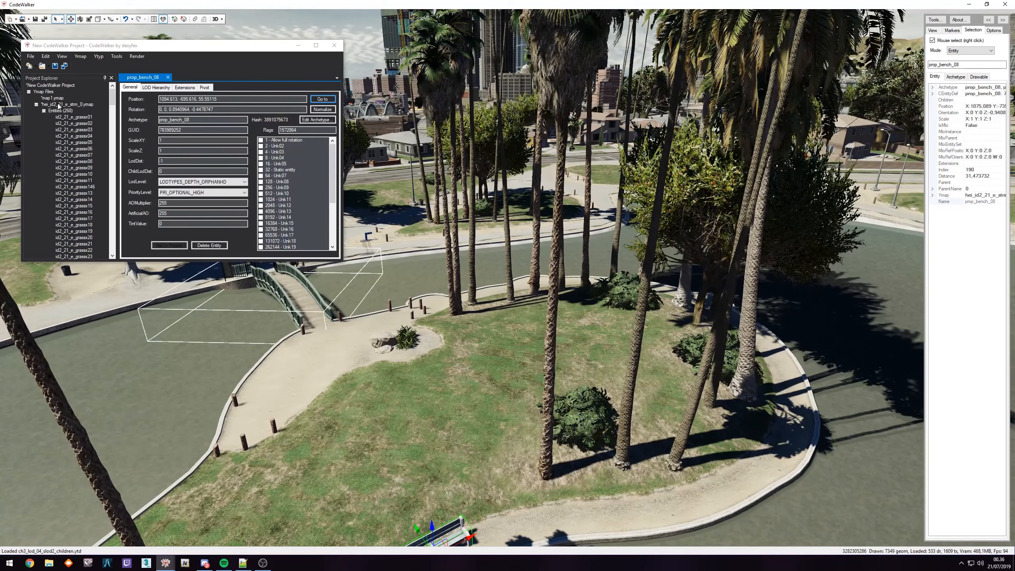
{"action": "left_click", "coordinate": [50, 105]}
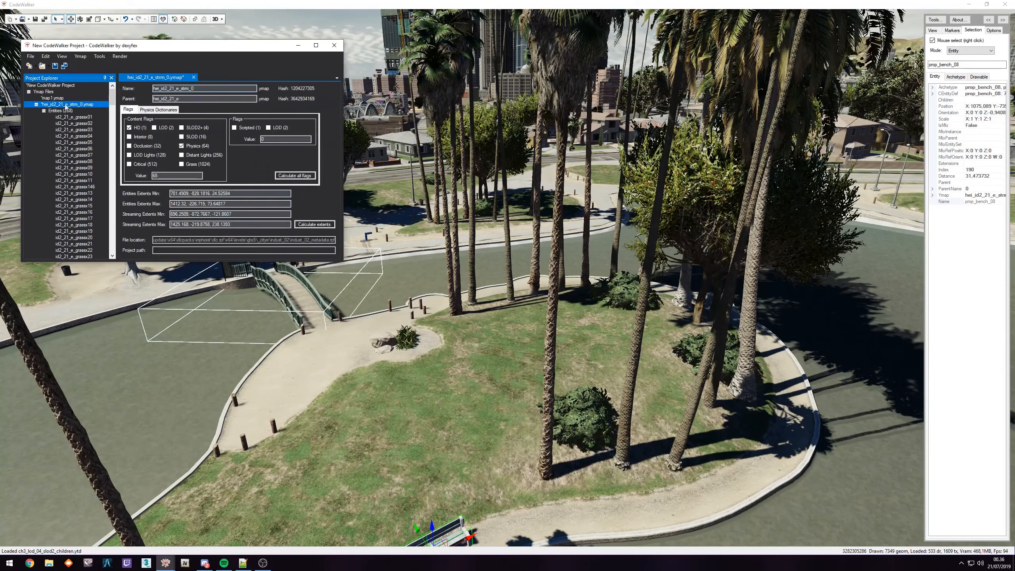
{"action": "left_click", "coordinate": [36, 105]}
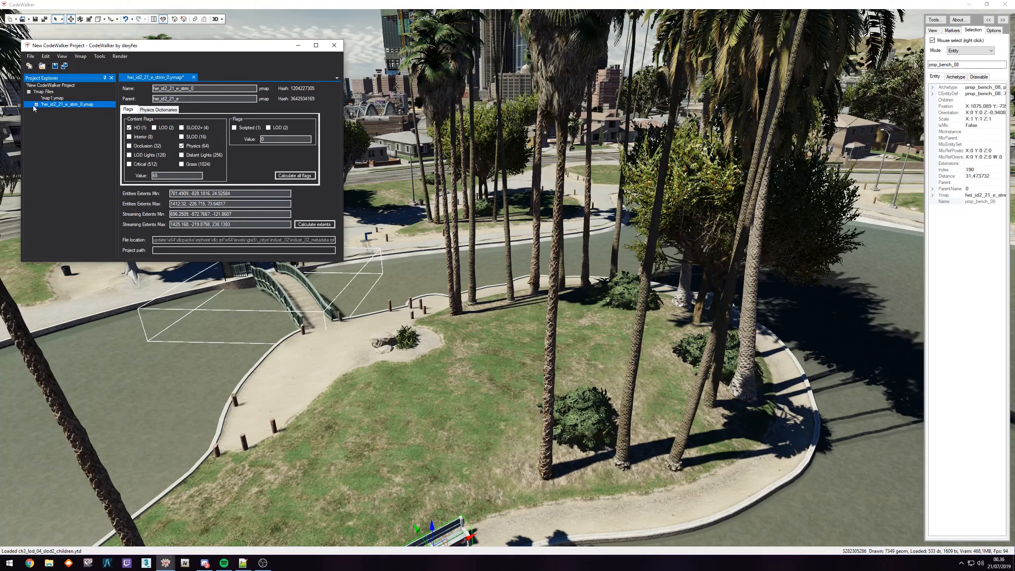
{"action": "left_click", "coordinate": [58, 98]}
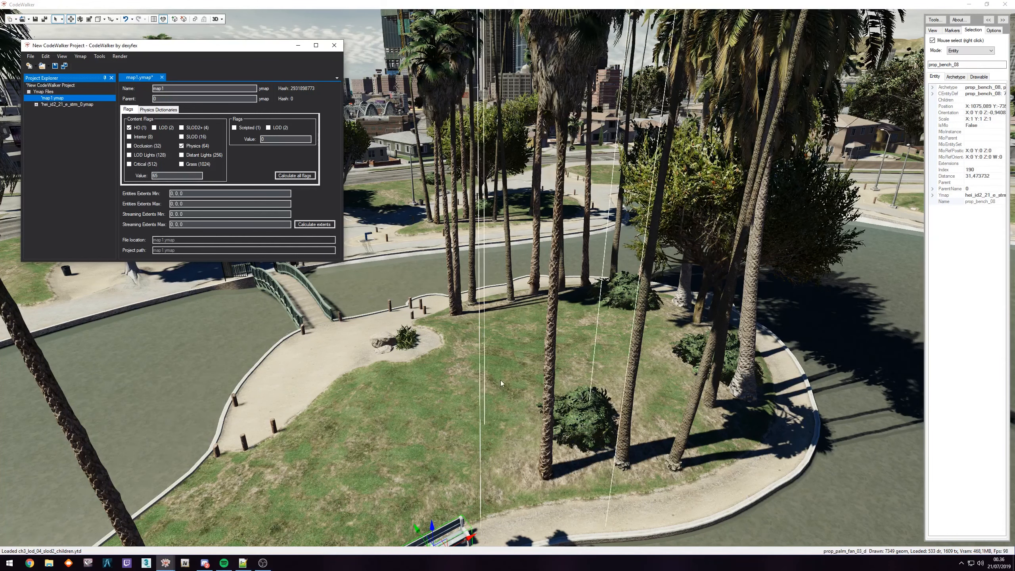
- Create a new entity in map1.ymap on the island's grass mound among the palm trees
{"action": "left_click_drag", "start_coordinate": [500, 380], "coordinate": [536, 400]}
{"action": "scroll", "coordinate": [536, 400], "scroll_direction": "up", "scroll_amount": 5}
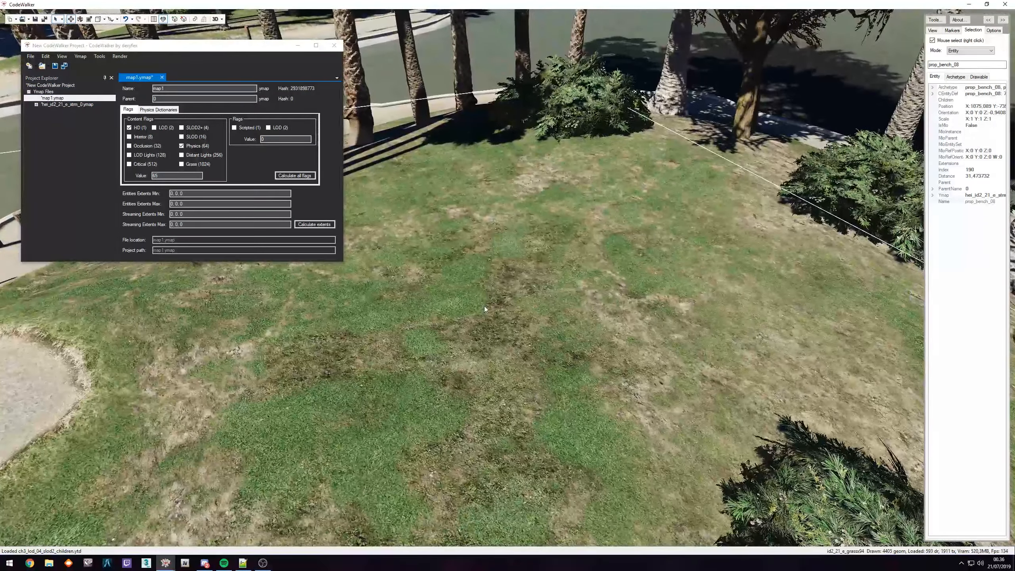
{"action": "key", "text": "w"}
{"action": "left_click_drag", "start_coordinate": [568, 282], "coordinate": [549, 297]}
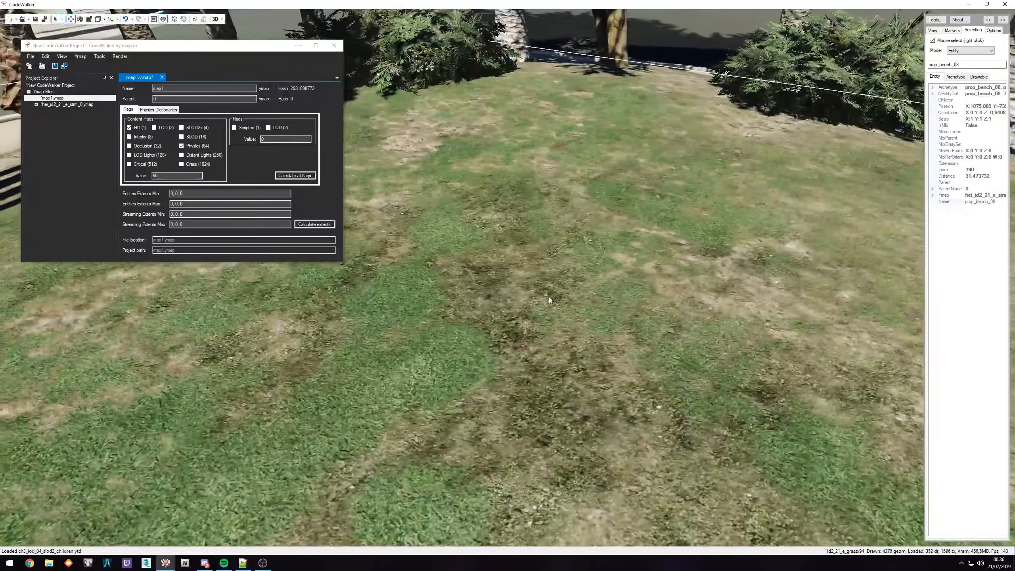
{"action": "left_click", "coordinate": [45, 99]}
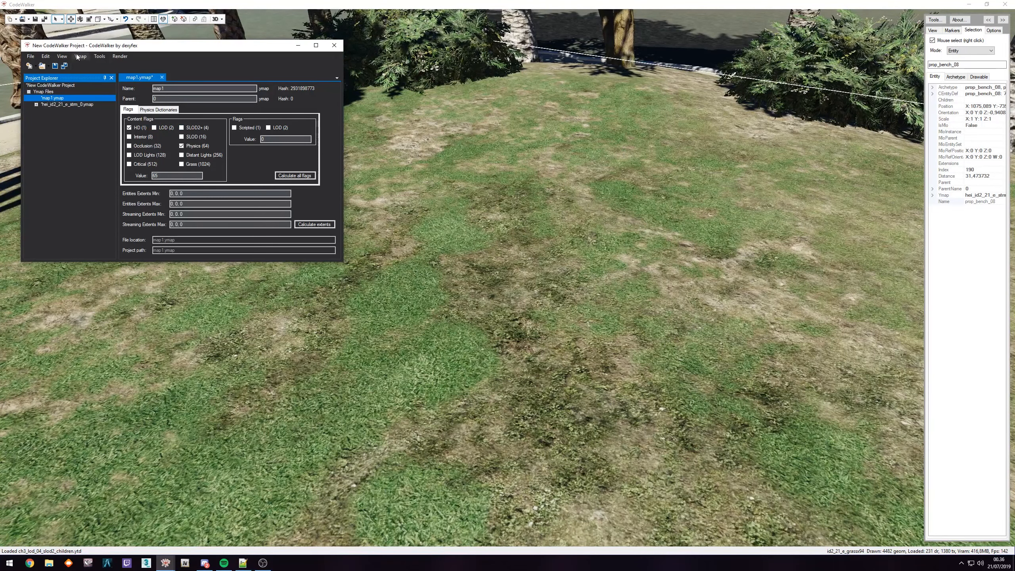
{"action": "left_click", "coordinate": [78, 56]}
{"action": "left_click", "coordinate": [99, 76]}
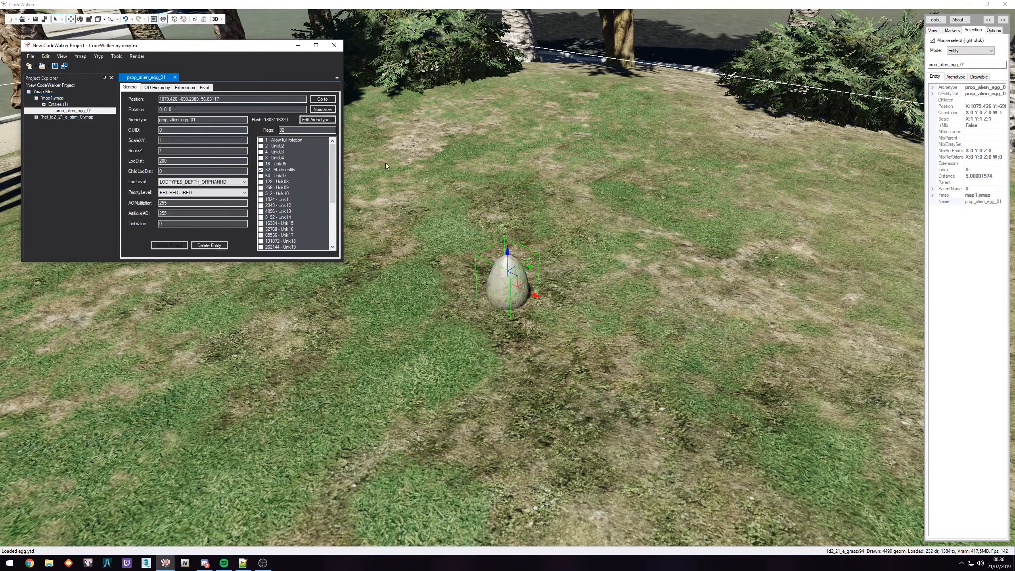
- Move the alien egg up off the grass to about 1079.38, -689.28, 57.47 and open its Flags value for editing
{"action": "left_click_drag", "start_coordinate": [508, 251], "coordinate": [508, 216]}
{"action": "left_click_drag", "start_coordinate": [599, 266], "coordinate": [479, 248]}
{"action": "key", "text": "s"}
{"action": "key", "text": "d"}
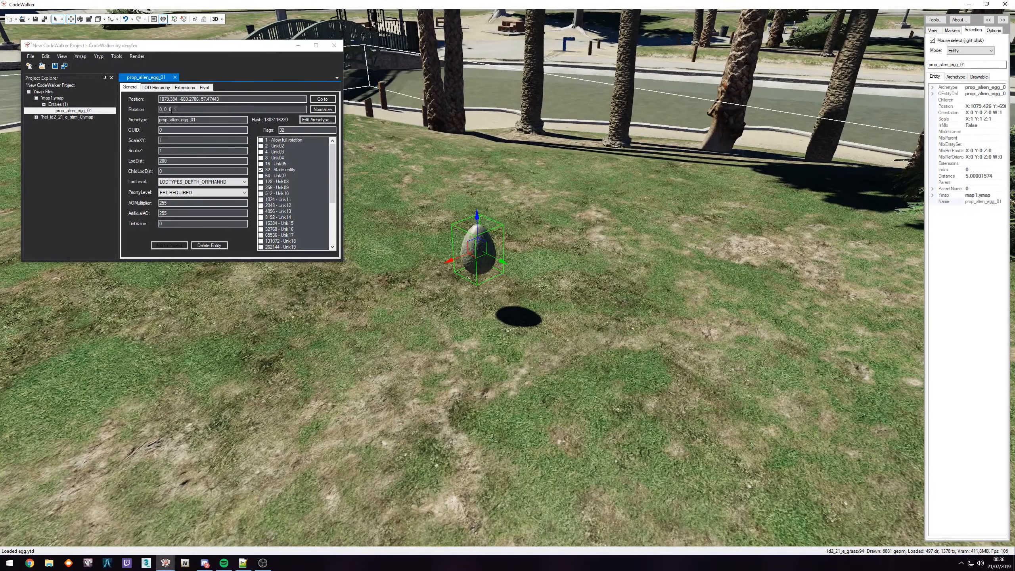
{"action": "left_click", "coordinate": [304, 130]}
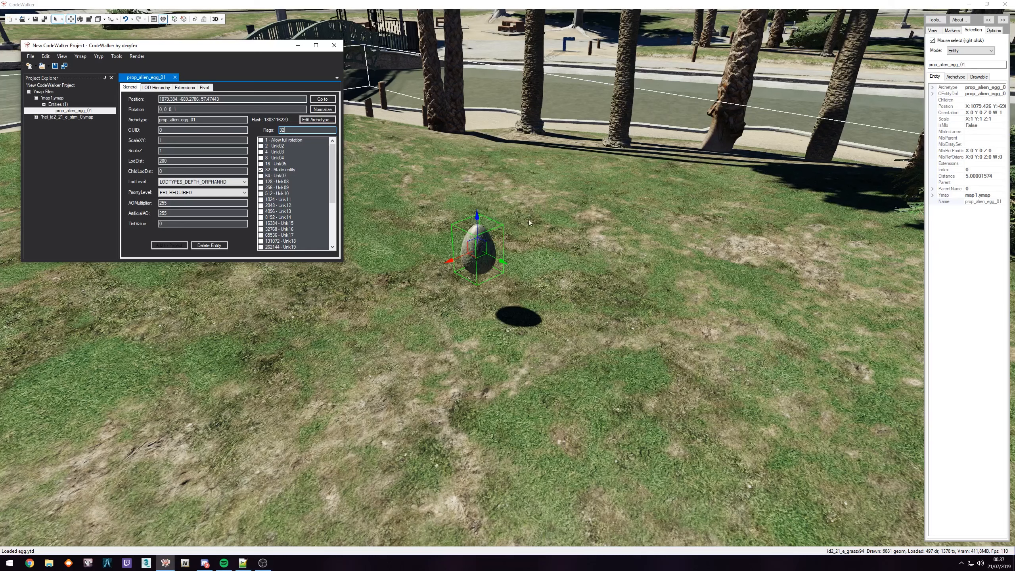
- Duplicate the alien egg twice along the X axis, placing the copies at about X 1080.02 and 1080.73
{"action": "left_click_drag", "start_coordinate": [566, 250], "coordinate": [518, 251]}
{"action": "key", "text": "s"}
{"action": "key", "text": "w"}
{"action": "key", "text": "s"}
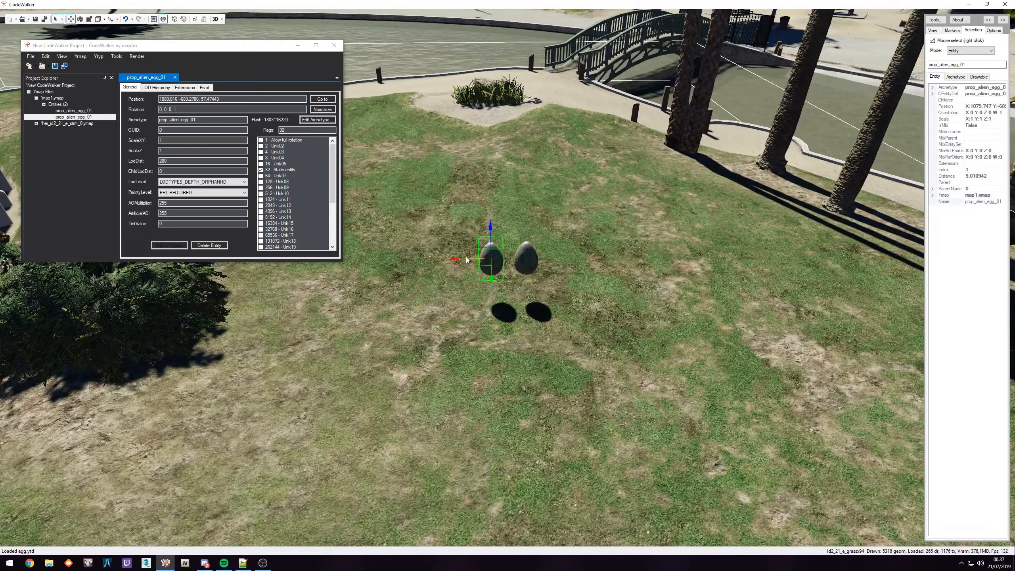
{"action": "right_click", "coordinate": [528, 258]}
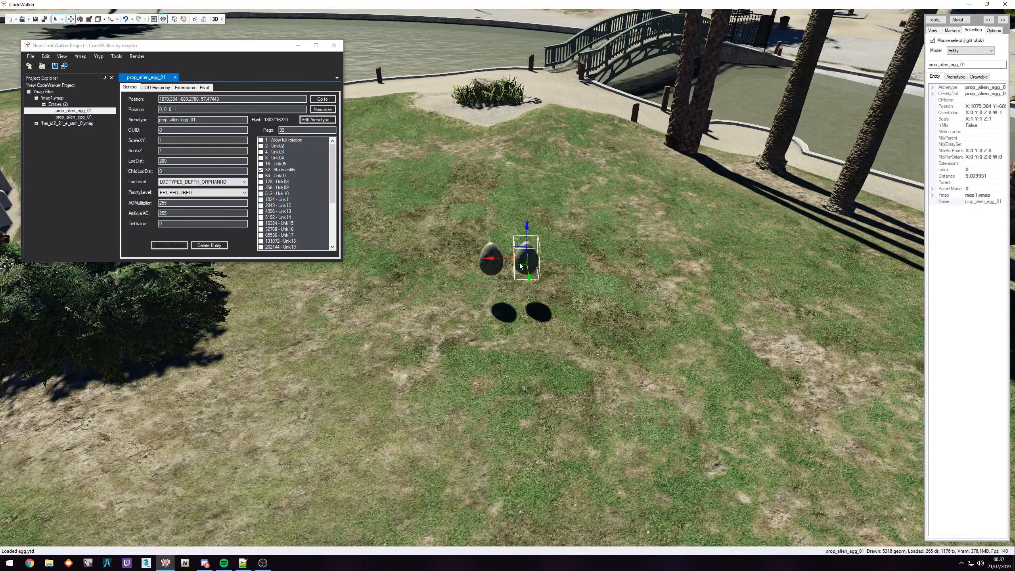
{"action": "left_click_drag", "start_coordinate": [497, 260], "coordinate": [419, 259], "text": "shift"}
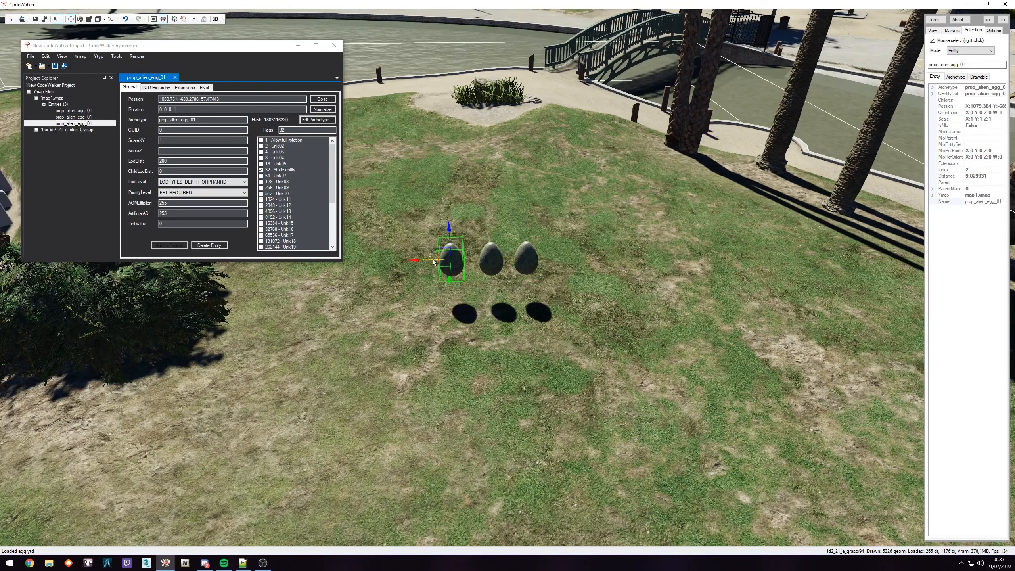
- Select each of the three alien eggs in turn to examine them as separate entities
{"action": "right_click", "coordinate": [491, 259]}
{"action": "right_click", "coordinate": [523, 258]}
{"action": "right_click", "coordinate": [489, 259]}
{"action": "right_click", "coordinate": [452, 260]}
{"action": "right_click", "coordinate": [495, 260]}
{"action": "right_click", "coordinate": [525, 261]}
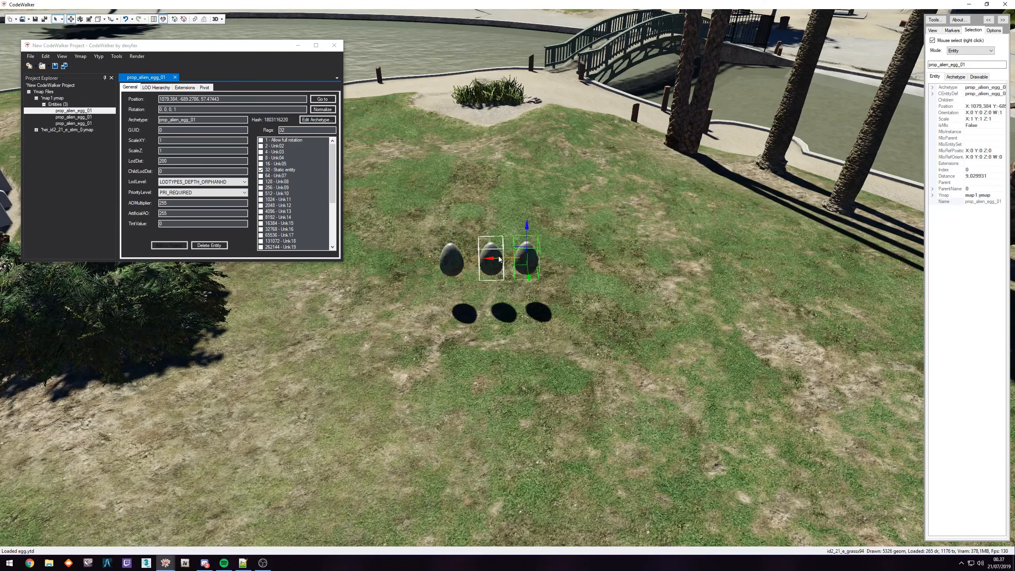
{"action": "right_click", "coordinate": [495, 260]}
{"action": "right_click", "coordinate": [455, 259]}
- Spread the egg row by moving the original egg farther away and the middle egg to about X 1079.45, then select the remaining egg
{"action": "right_click", "coordinate": [529, 259]}
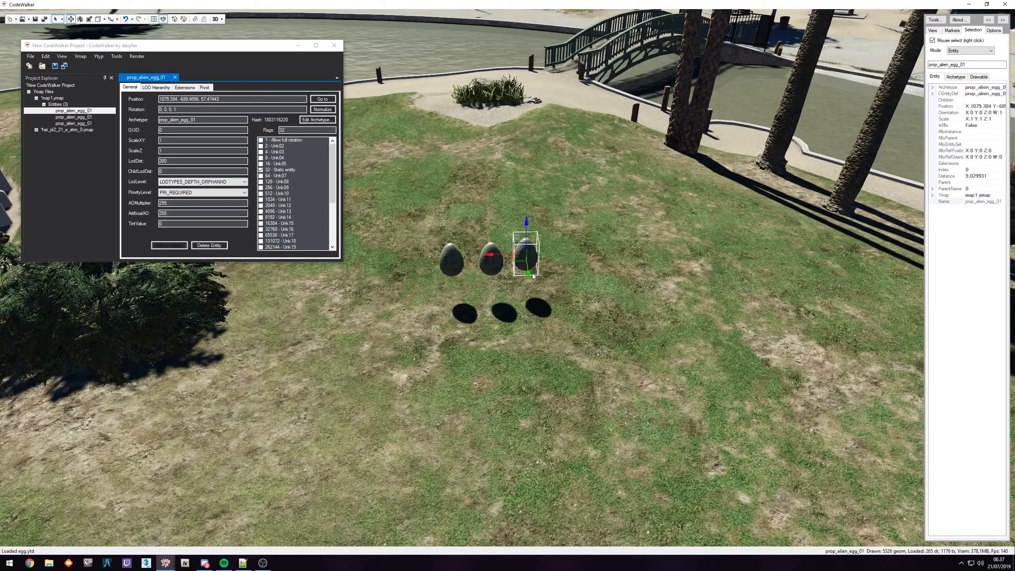
{"action": "left_click_drag", "start_coordinate": [496, 259], "coordinate": [613, 255]}
{"action": "right_click", "coordinate": [492, 258]}
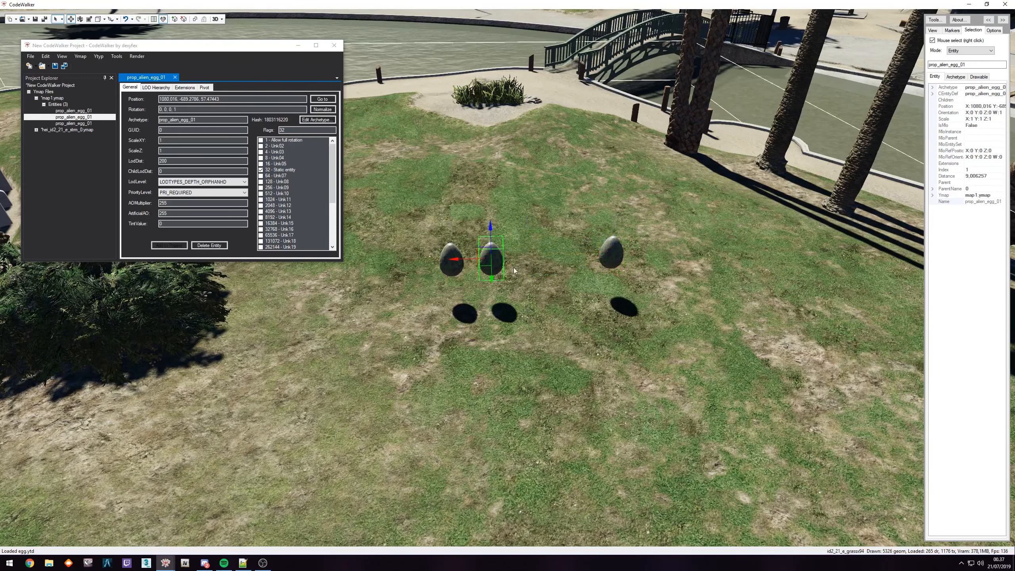
{"action": "left_click_drag", "start_coordinate": [493, 244], "coordinate": [525, 242]}
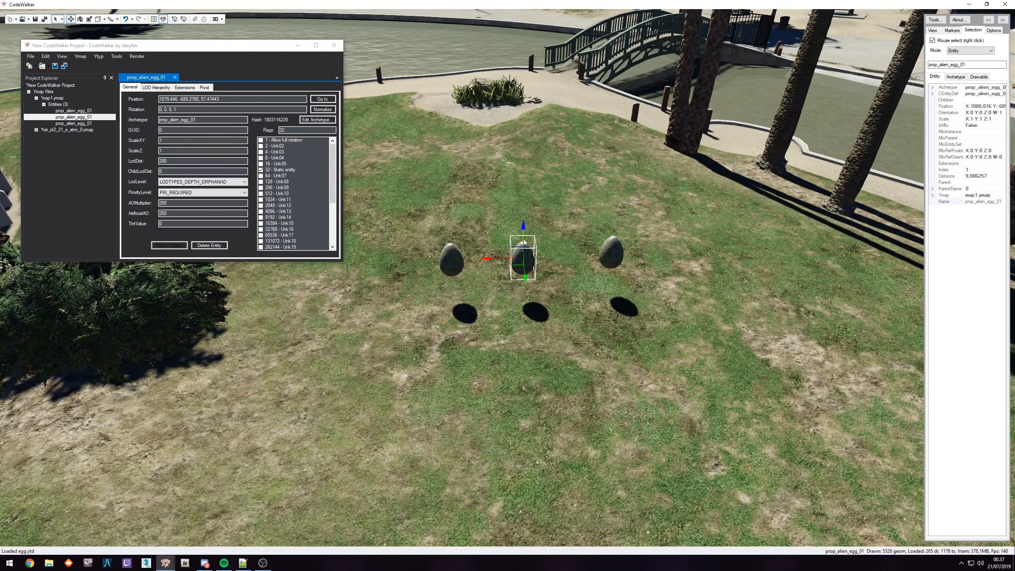
{"action": "right_click", "coordinate": [452, 258]}
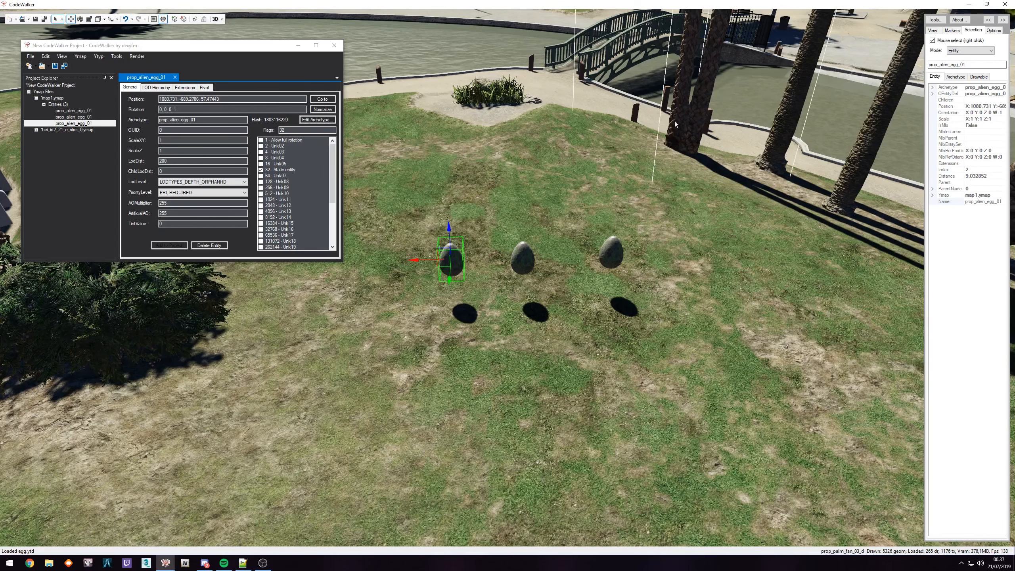
- Open the World Search window and search the entities for "bbq" in loaded files only
{"action": "left_click", "coordinate": [934, 20]}
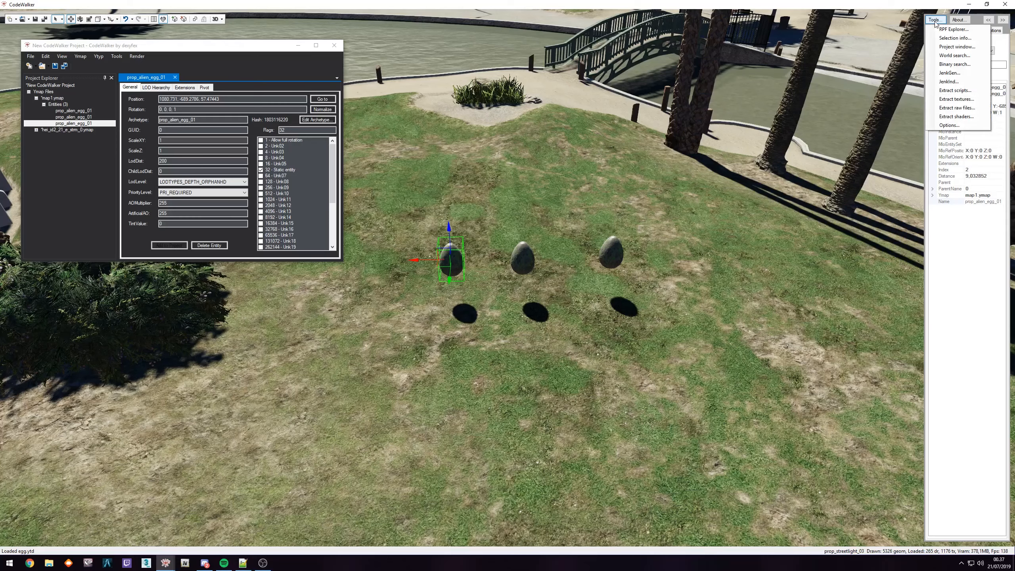
{"action": "left_click", "coordinate": [957, 56]}
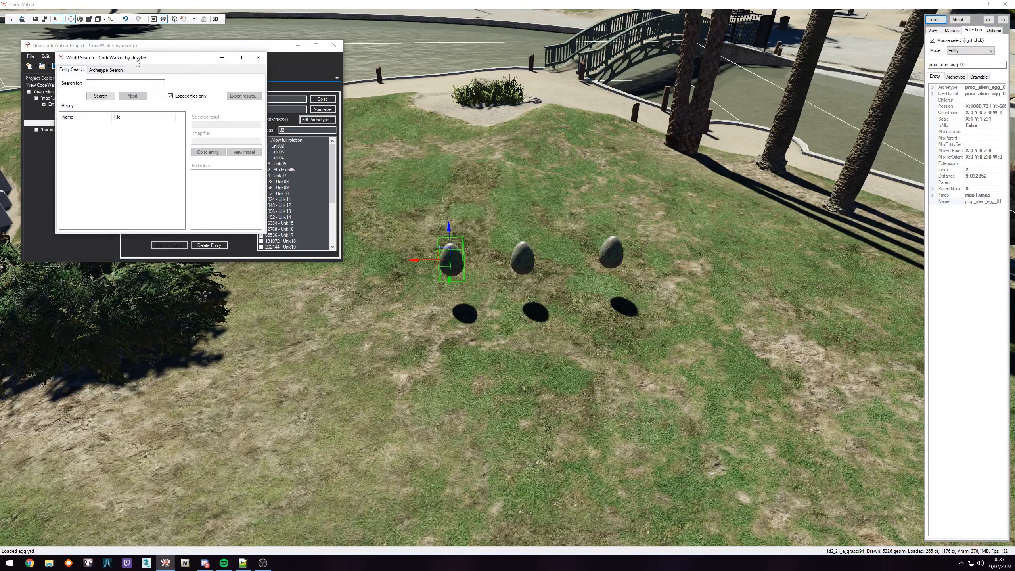
{"action": "left_click_drag", "start_coordinate": [136, 62], "coordinate": [782, 27]}
{"action": "left_click", "coordinate": [756, 49]}
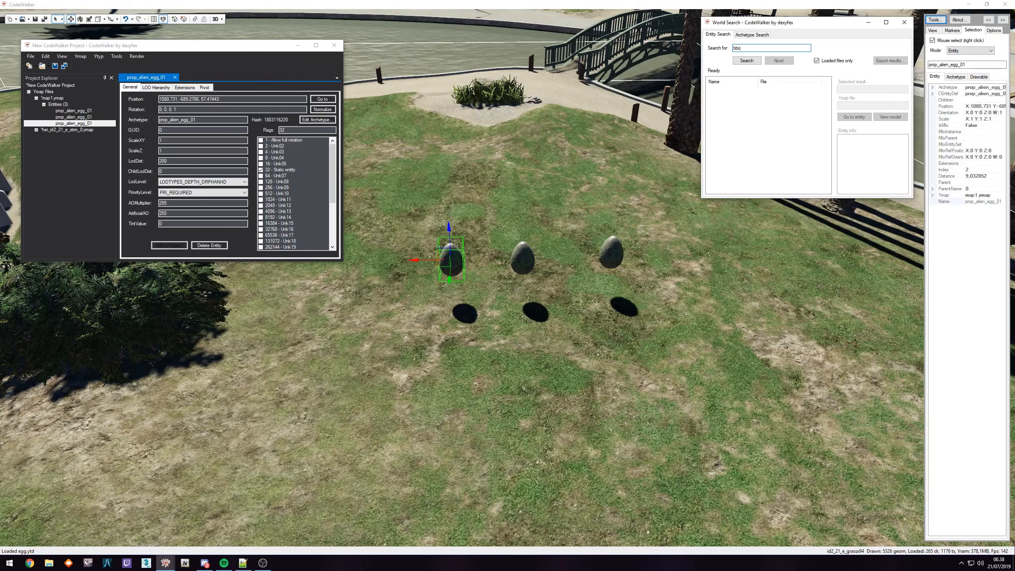
{"action": "left_click", "coordinate": [747, 60]}
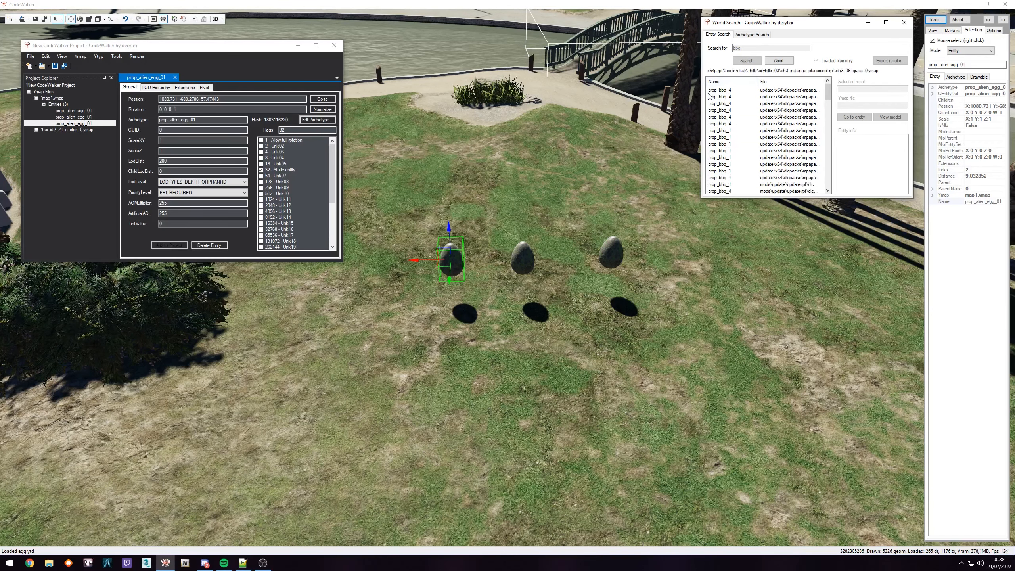
- Go to the first prop_bbq_4 search result and examine the barbecue at its map location
{"action": "left_click", "coordinate": [723, 90]}
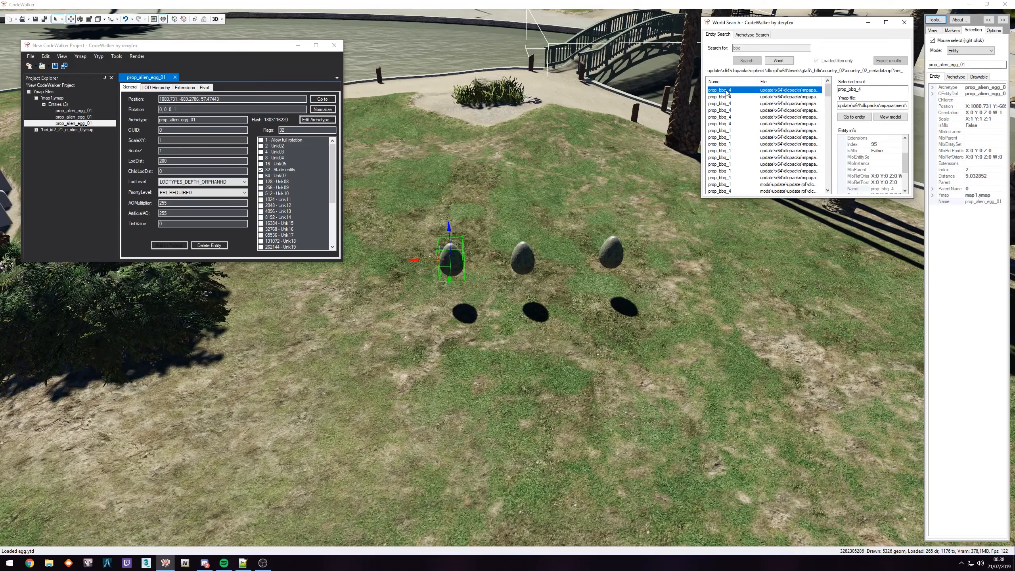
{"action": "left_click", "coordinate": [855, 116]}
{"action": "left_click_drag", "start_coordinate": [611, 206], "coordinate": [364, 211]}
{"action": "scroll", "coordinate": [538, 216], "scroll_direction": "up", "scroll_amount": 5}
{"action": "scroll", "coordinate": [534, 214], "scroll_direction": "down", "scroll_amount": 5}
{"action": "scroll", "coordinate": [525, 212], "scroll_direction": "up", "scroll_amount": 4}
{"action": "scroll", "coordinate": [364, 211], "scroll_direction": "down", "scroll_amount": 3}
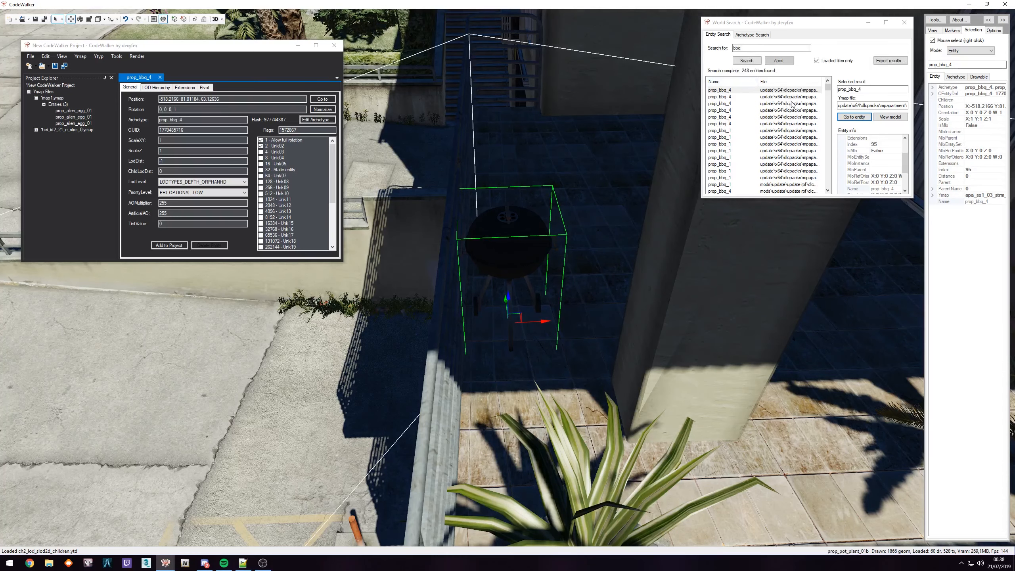
{"action": "mouse_move", "coordinate": [831, 92]}
{"action": "left_mouse_down"}
{"action": "mouse_move", "coordinate": [818, 135]}
{"action": "mouse_move", "coordinate": [829, 85]}
{"action": "left_mouse_up"}
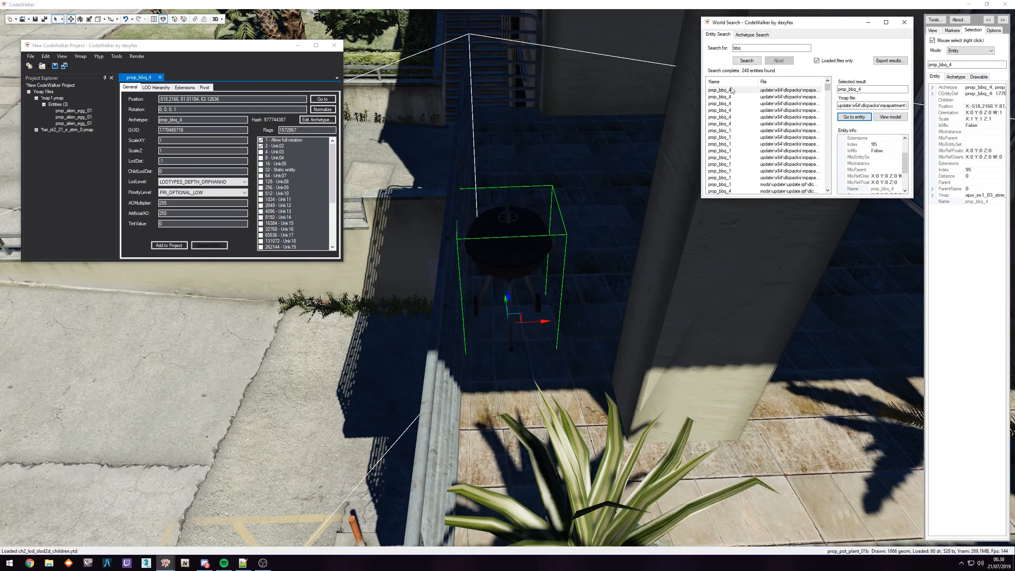
- Enlarge the World Search window and widen its selected-result pane so the full entity details can be read
{"action": "left_click_drag", "start_coordinate": [822, 197], "coordinate": [822, 411]}
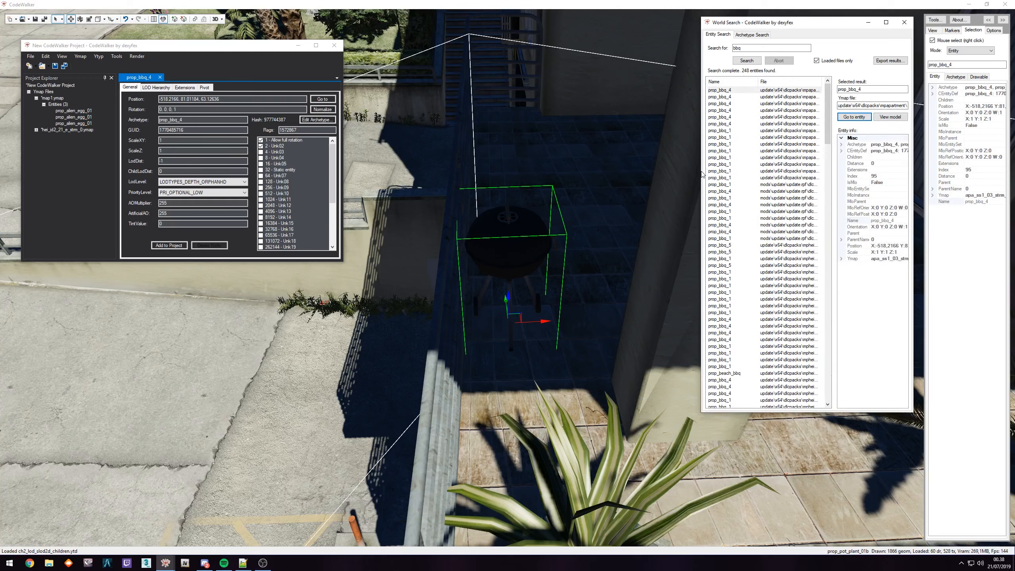
{"action": "left_click_drag", "start_coordinate": [699, 171], "coordinate": [631, 172]}
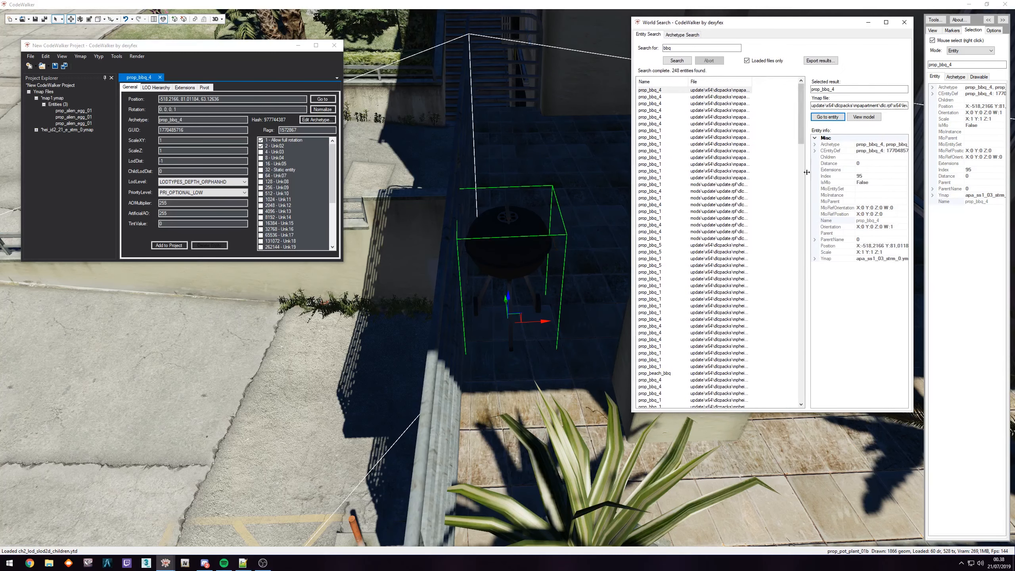
{"action": "left_click_drag", "start_coordinate": [807, 172], "coordinate": [786, 172]}
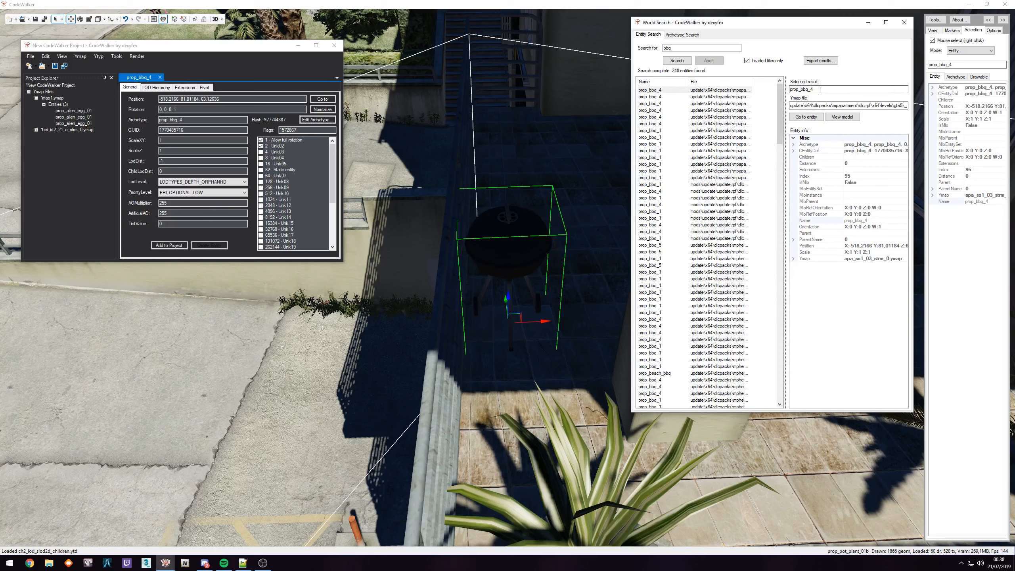
- Copy the prop_bbq_4 name from the search result into the first alien egg's archetype, and reselect the barbecue already placed in the map
{"action": "left_click_drag", "start_coordinate": [820, 90], "coordinate": [795, 89]}
{"action": "right_click", "coordinate": [802, 89]}
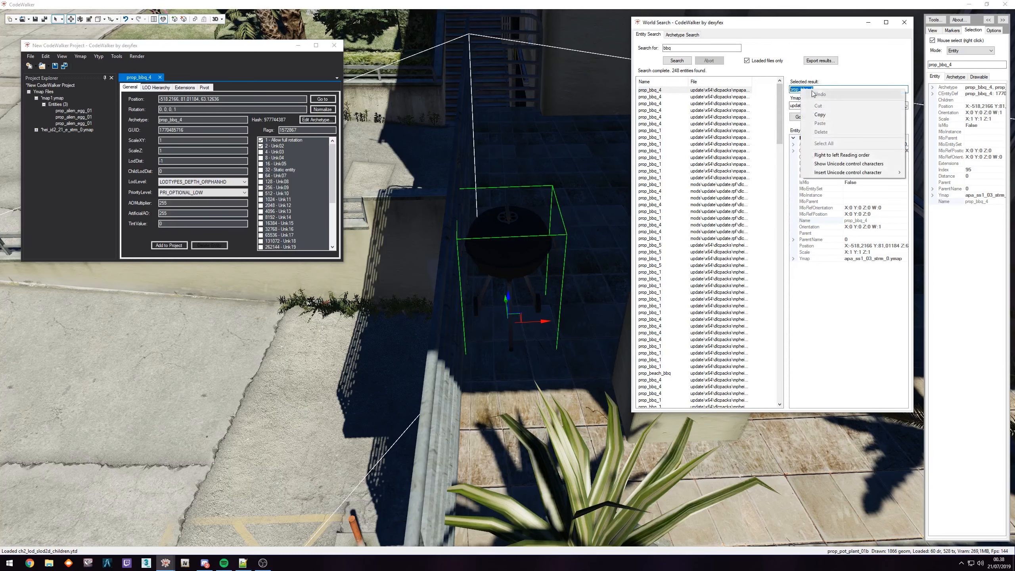
{"action": "left_click", "coordinate": [834, 117]}
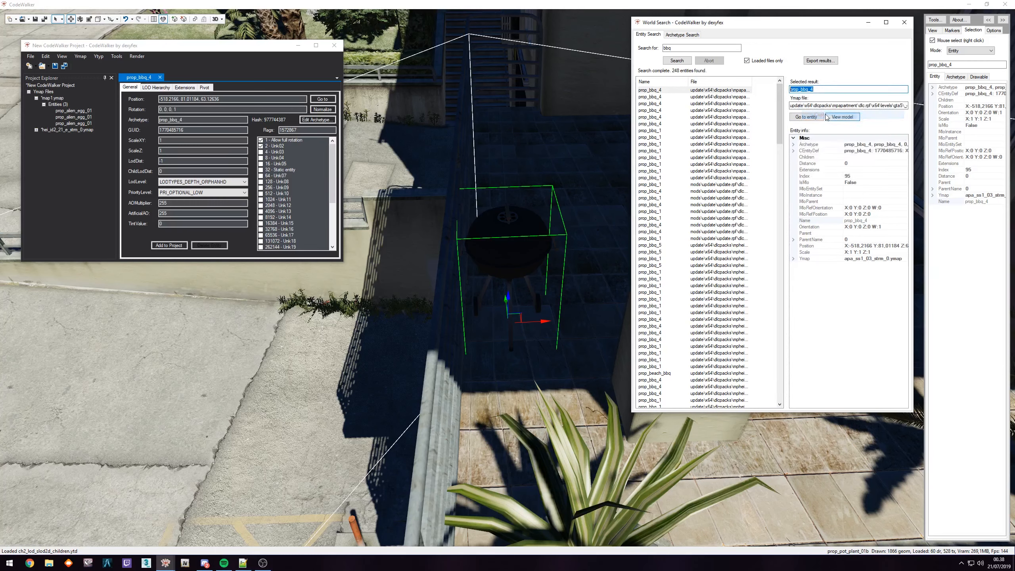
{"action": "left_click", "coordinate": [79, 111]}
{"action": "double_click", "coordinate": [199, 119]}
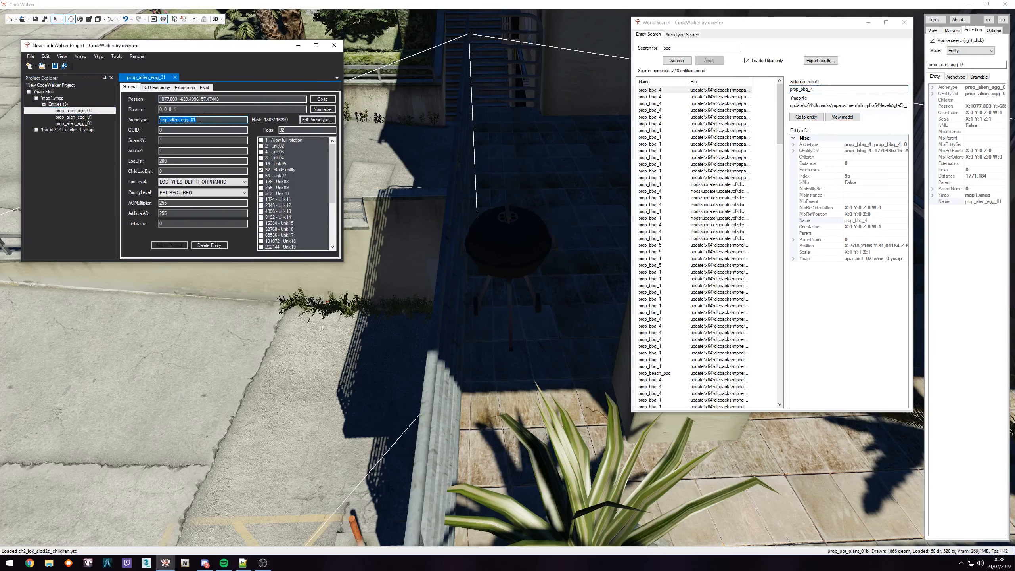
{"action": "key", "text": "ctrl+v"}
{"action": "right_click", "coordinate": [511, 232]}
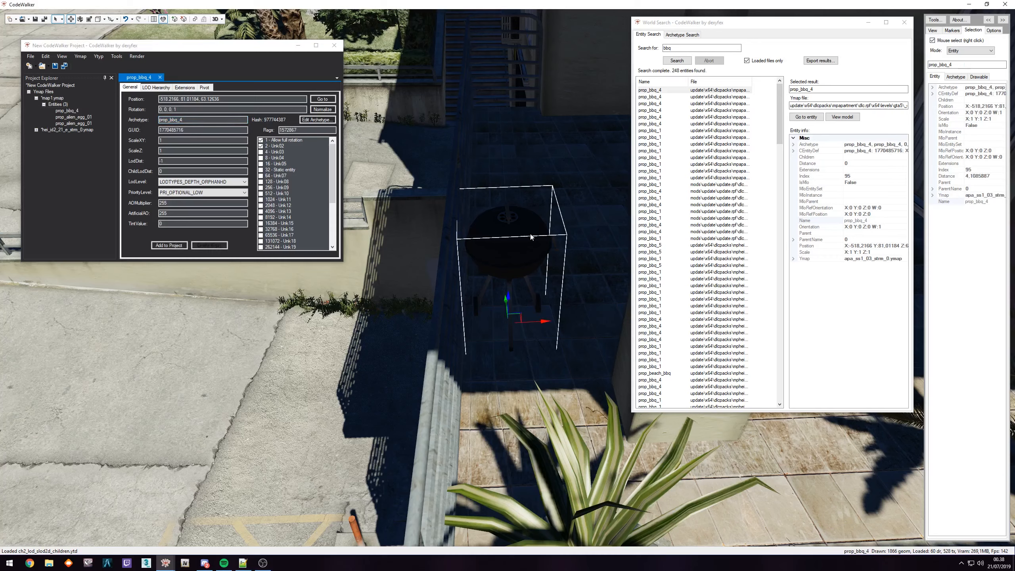
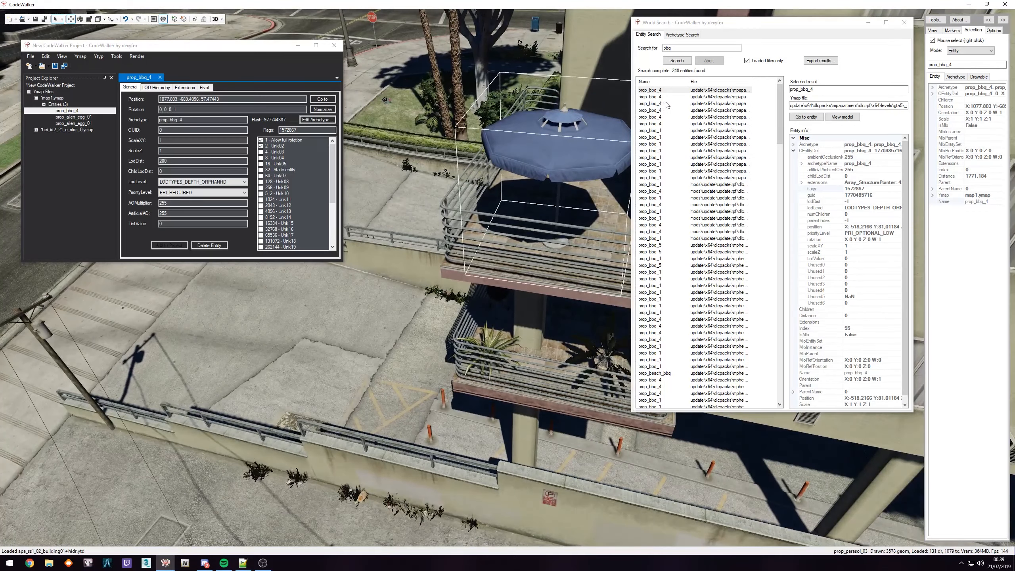
- Go to the second prop_bbq_4 and the first prop_bbq_1 search results to view their map locations
{"action": "left_click", "coordinate": [664, 97]}
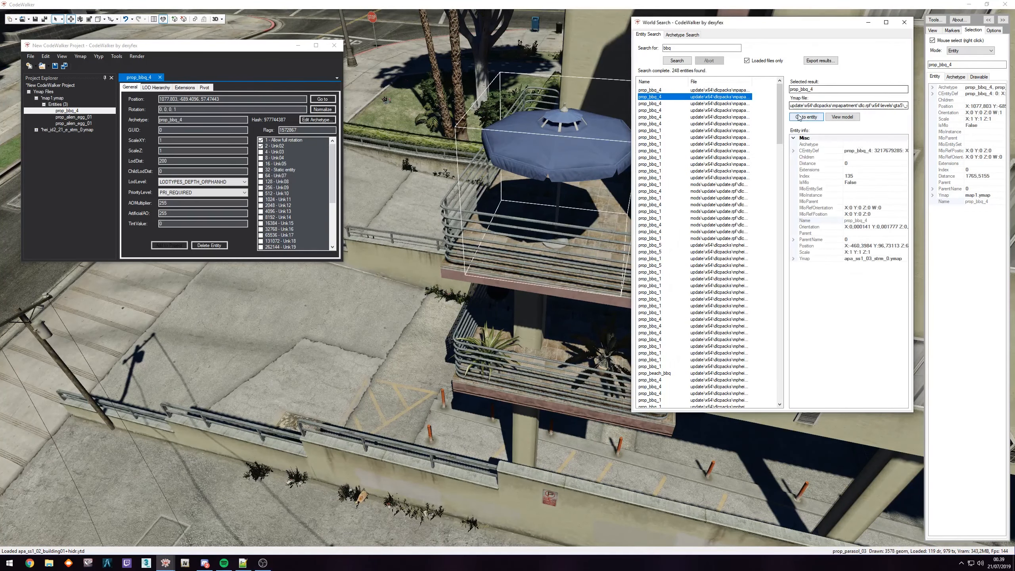
{"action": "left_click", "coordinate": [813, 120]}
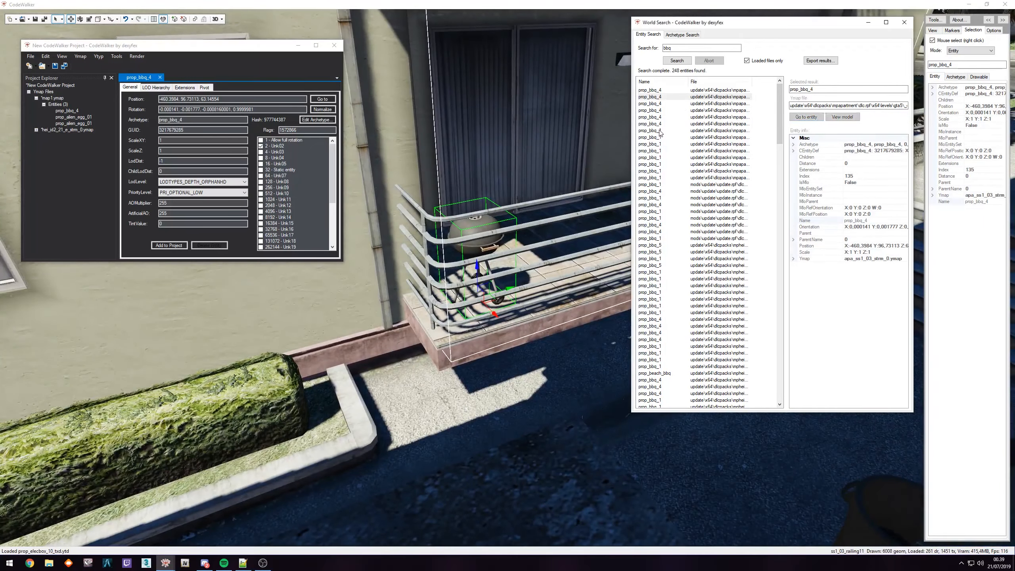
{"action": "left_click", "coordinate": [678, 132]}
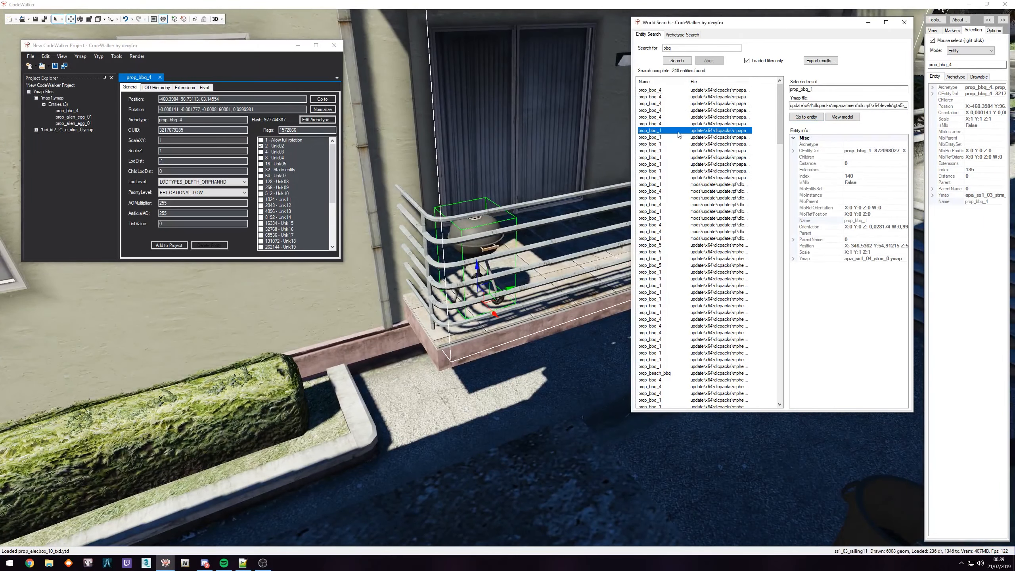
{"action": "left_click", "coordinate": [812, 119]}
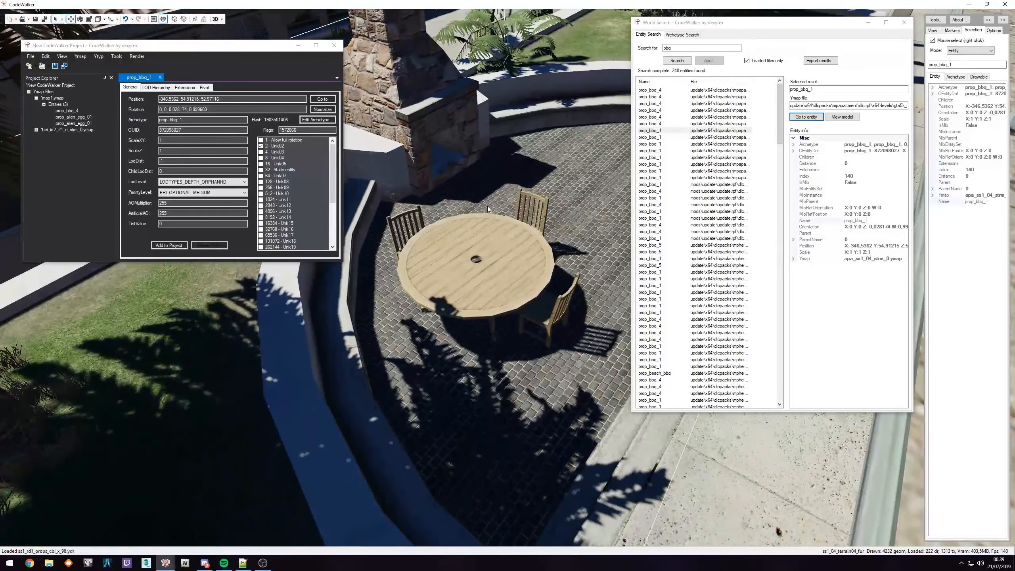
- Go to the second and third prop_bbq_1 search results to view where they are placed
{"action": "left_click", "coordinate": [719, 137]}
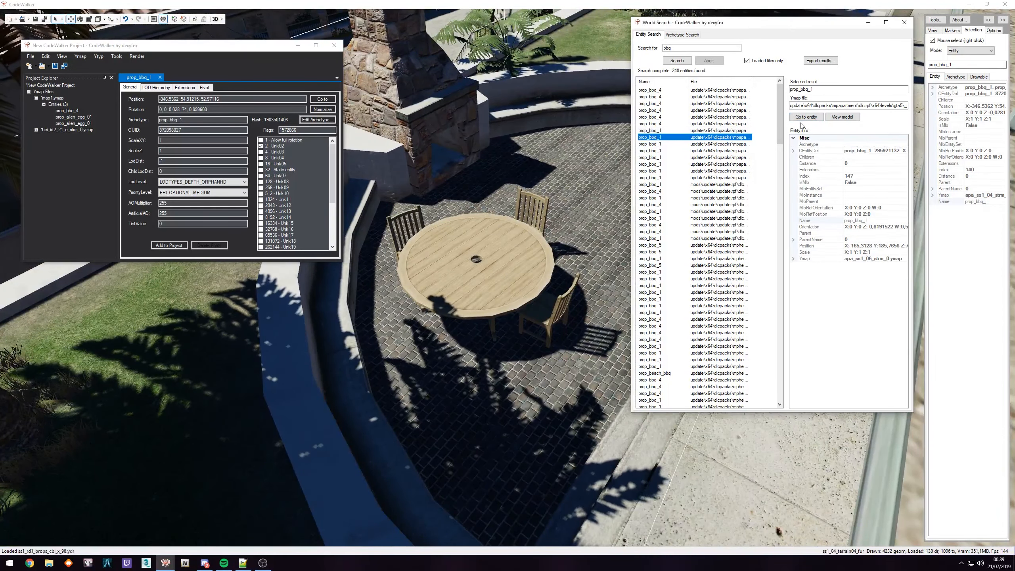
{"action": "left_click", "coordinate": [806, 116]}
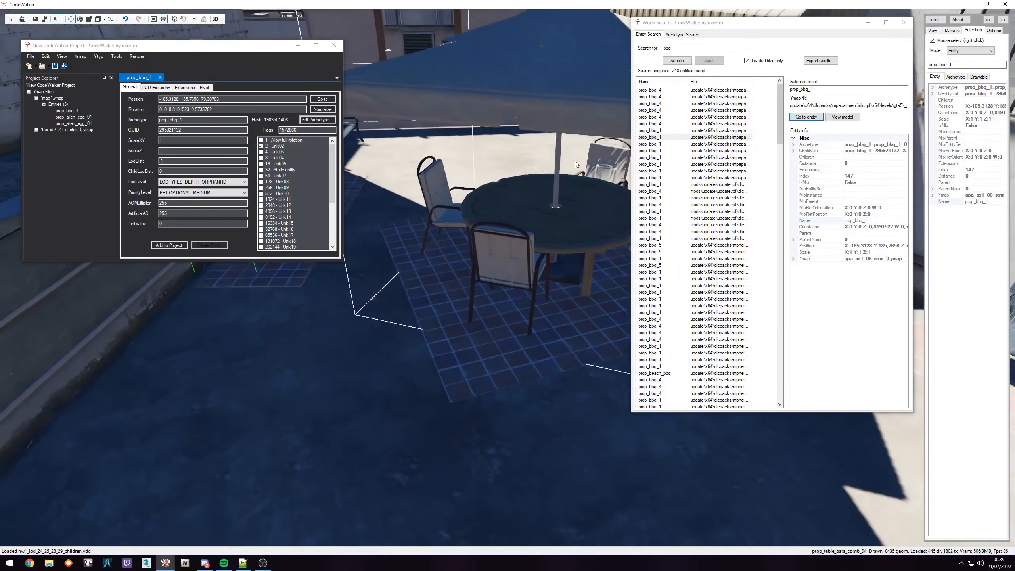
{"action": "left_click", "coordinate": [719, 143]}
{"action": "left_click", "coordinate": [808, 117]}
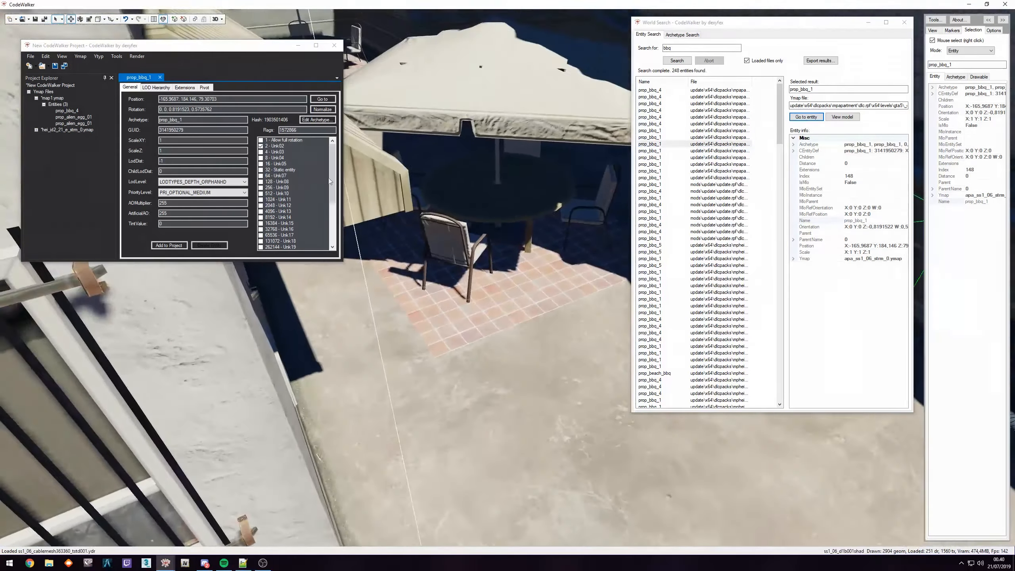
- Go to two prop_bbq_4 search results from the mods update files and examine the terrace around the second one
{"action": "left_click", "coordinate": [664, 191]}
{"action": "left_click", "coordinate": [806, 116]}
{"action": "left_click", "coordinate": [655, 225]}
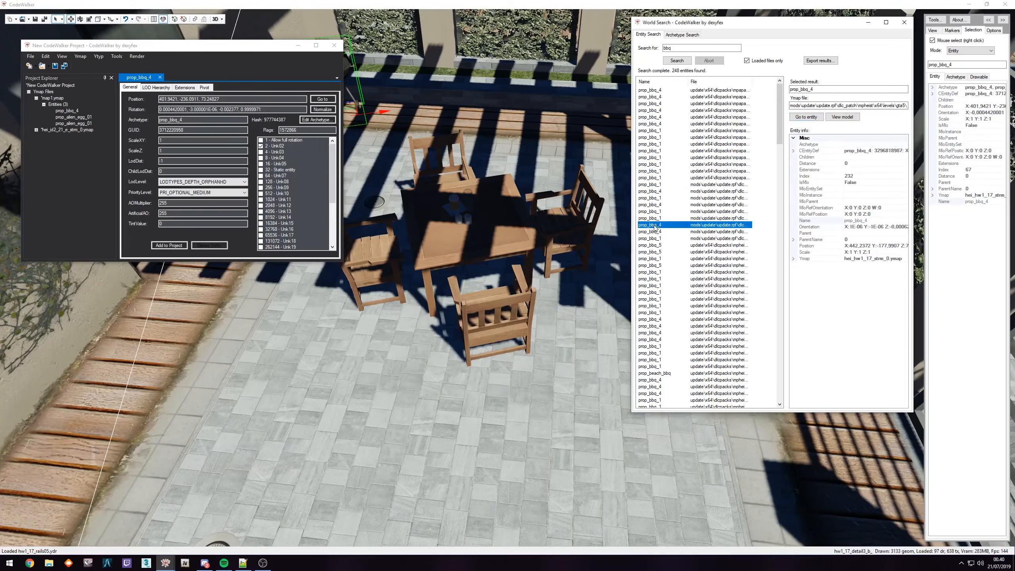
{"action": "left_click", "coordinate": [808, 117]}
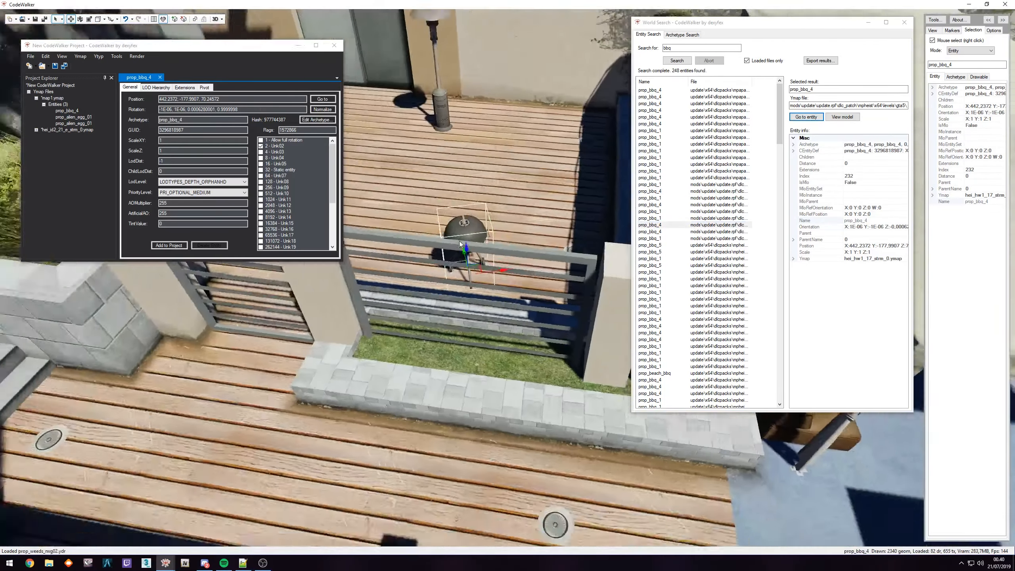
{"action": "left_click_drag", "start_coordinate": [479, 240], "coordinate": [378, 221]}
{"action": "key", "text": "w"}
{"action": "key", "text": "a"}
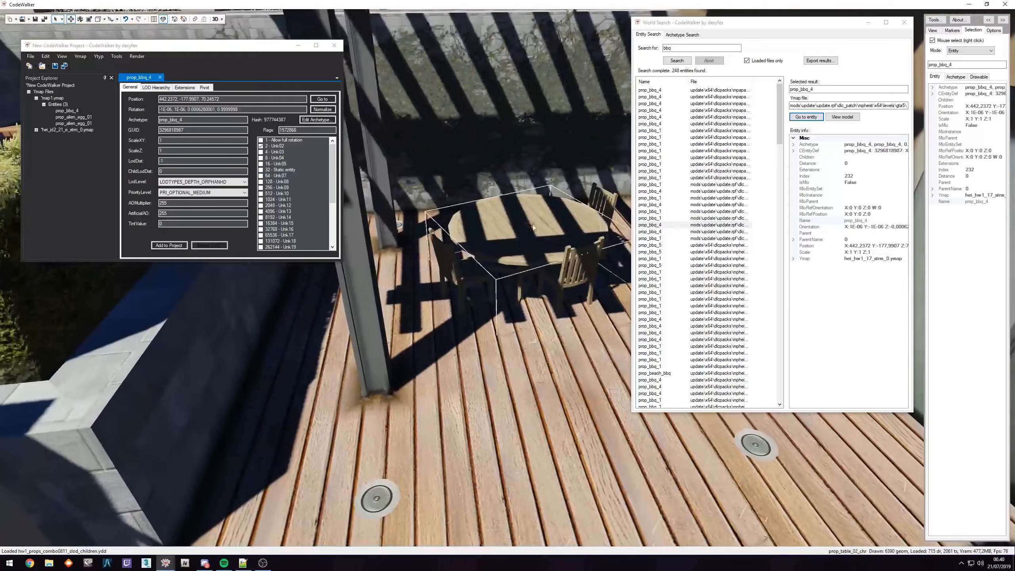
- Go to the first prop_bbq_5 search result and examine the poolside parasols and loungers around it
{"action": "left_click", "coordinate": [655, 245]}
{"action": "left_click", "coordinate": [807, 117]}
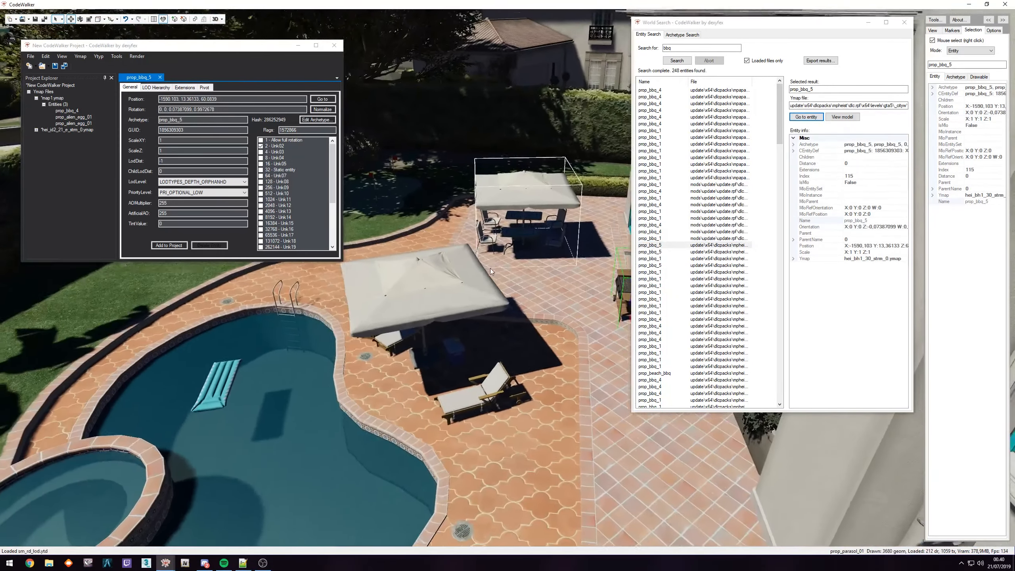
{"action": "key", "text": "w"}
{"action": "left_click_drag", "start_coordinate": [491, 270], "coordinate": [233, 280]}
{"action": "key", "text": "s"}
{"action": "key", "text": "s"}
{"action": "key", "text": "w"}
{"action": "key", "text": "s"}
{"action": "key", "text": "s"}
{"action": "left_click_drag", "start_coordinate": [526, 308], "coordinate": [395, 309]}
{"action": "key", "text": "w"}
{"action": "key", "text": "s"}
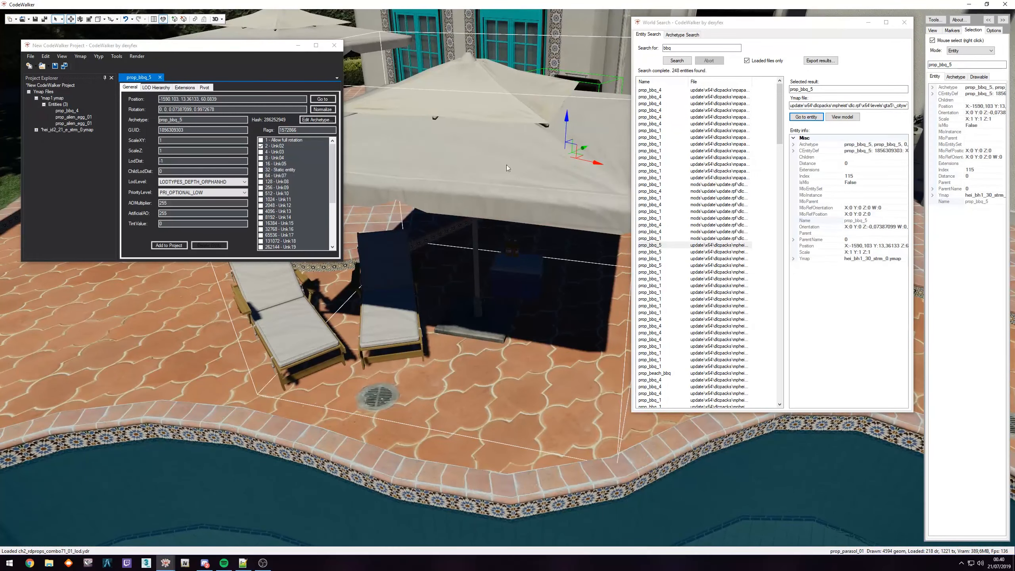
{"action": "key", "text": "s"}
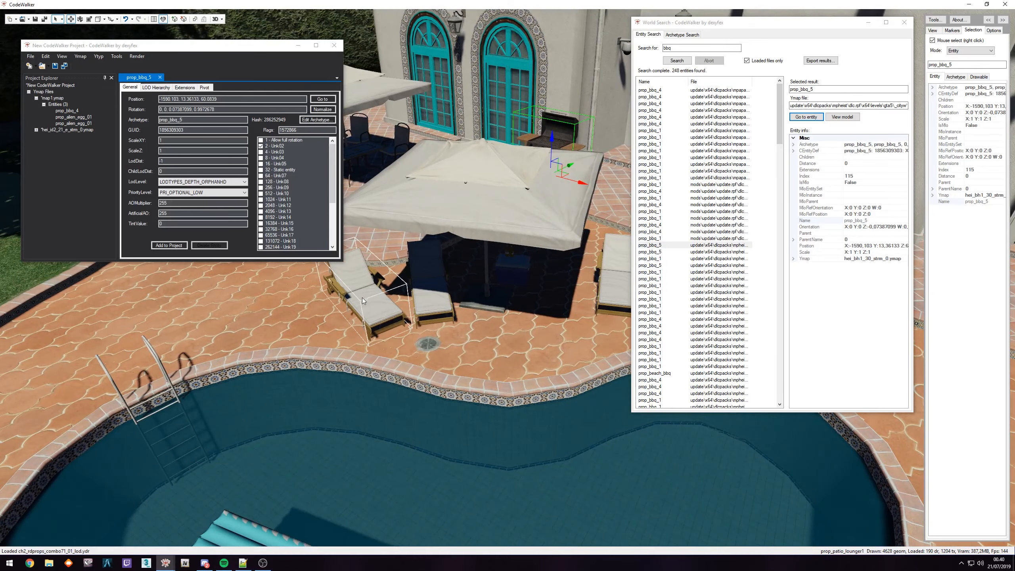
{"action": "left_click_drag", "start_coordinate": [532, 302], "coordinate": [506, 303]}
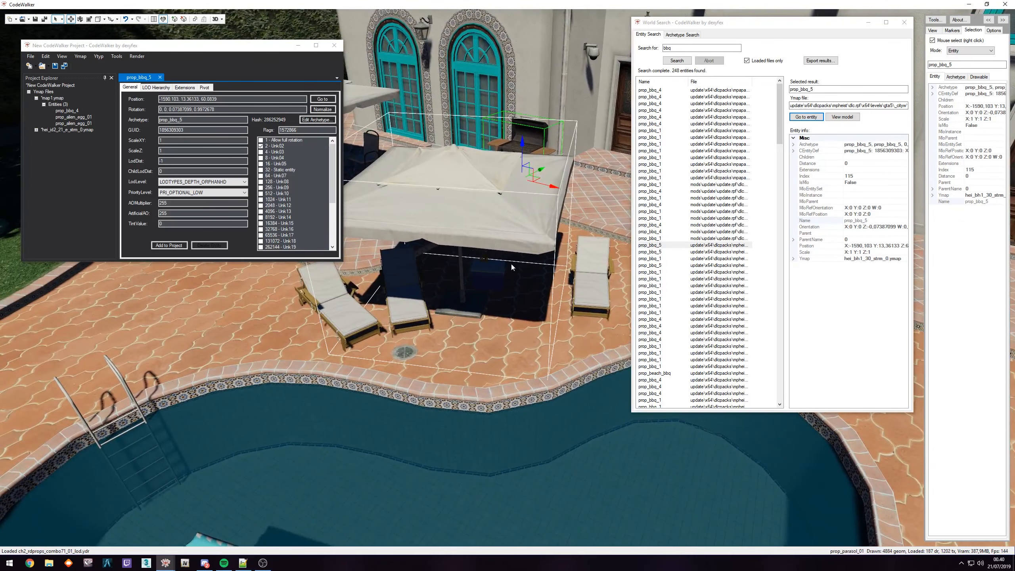
- Copy the name of the poolside parasol, prop_parasol_01, and use it to replace the archetype of the middle project entity
{"action": "right_click", "coordinate": [470, 195]}
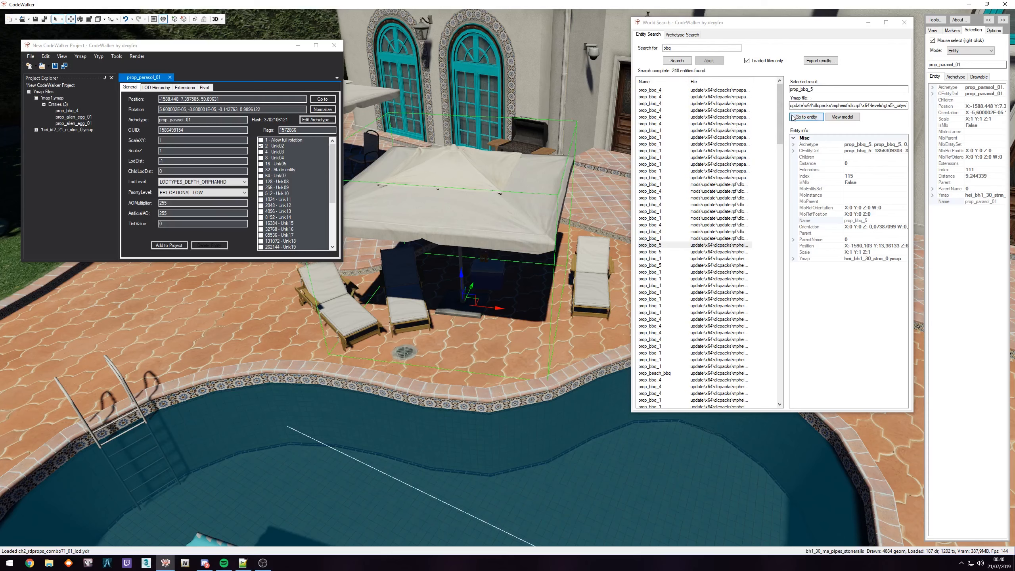
{"action": "double_click", "coordinate": [808, 91]}
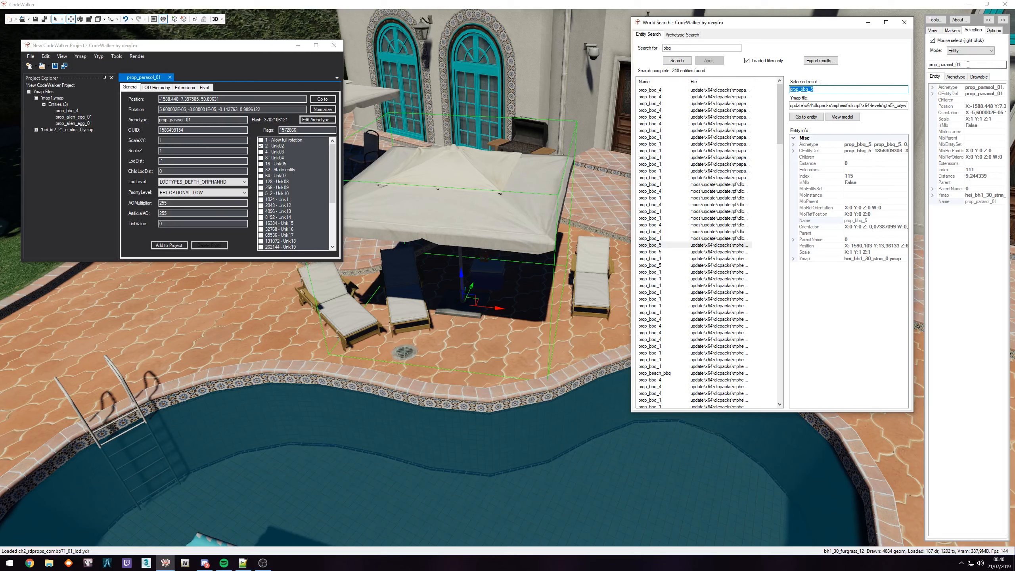
{"action": "left_click_drag", "start_coordinate": [974, 64], "coordinate": [939, 63]}
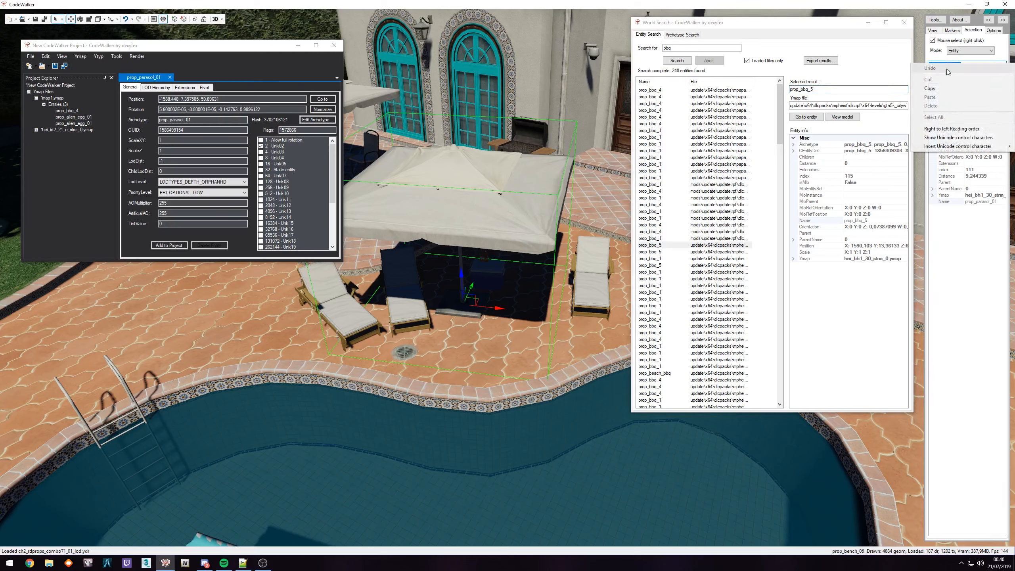
{"action": "left_click", "coordinate": [73, 117]}
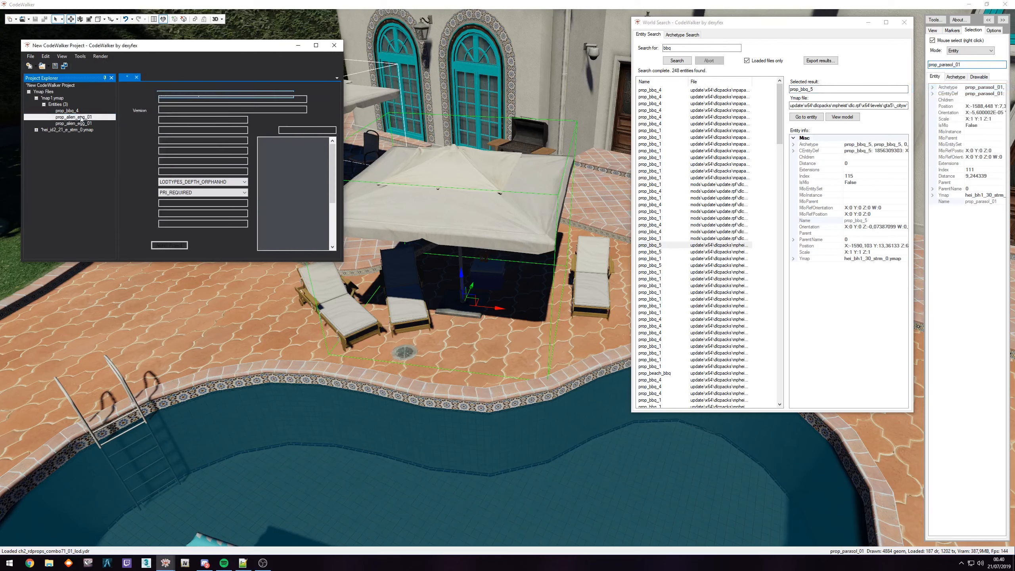
{"action": "double_click", "coordinate": [189, 121]}
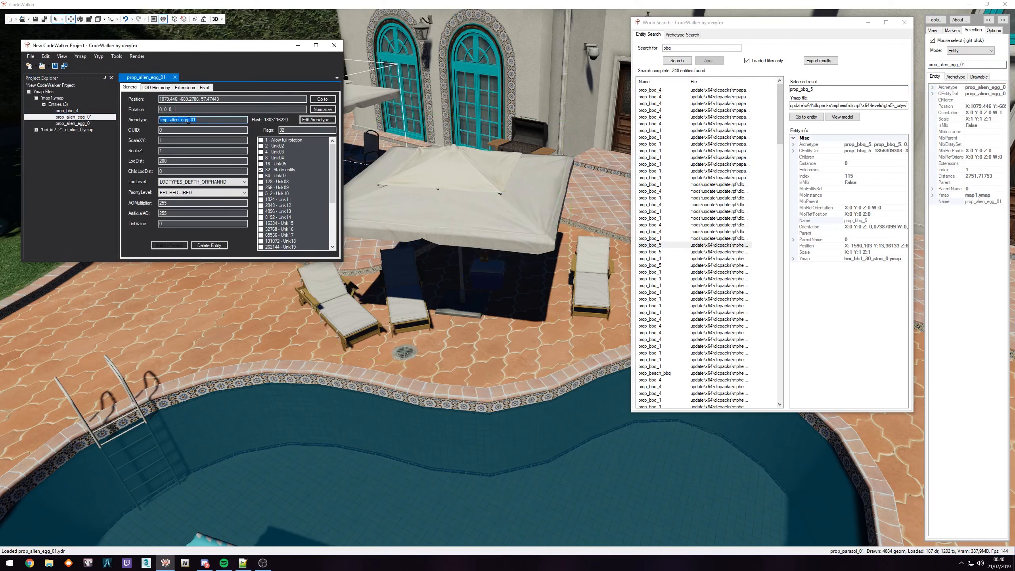
- Copy the flags value 1572866 from the original parasol's CEntityDef and apply it to the project's prop_parasol_01 entity
{"action": "right_click", "coordinate": [470, 186]}
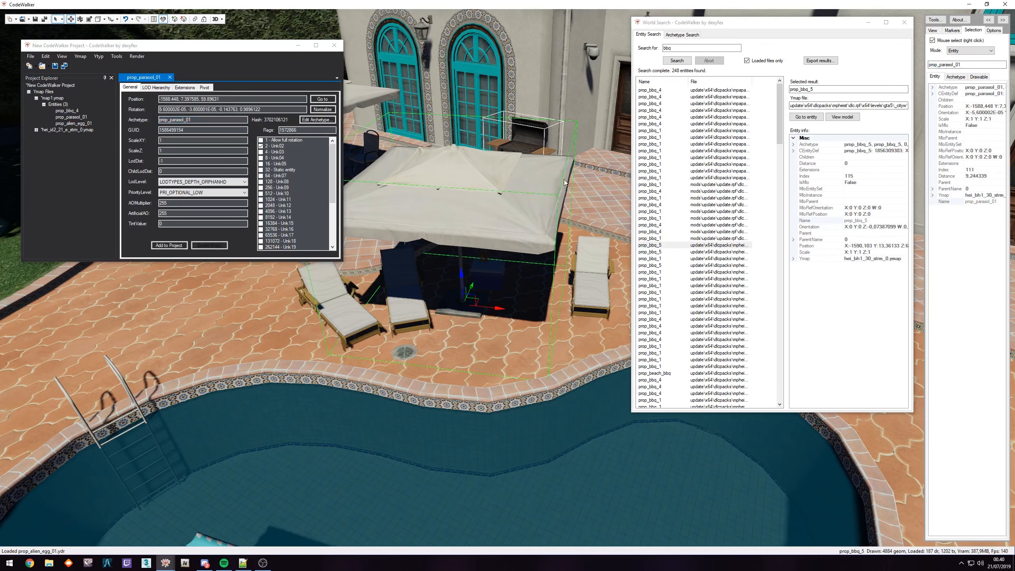
{"action": "left_click", "coordinate": [933, 95]}
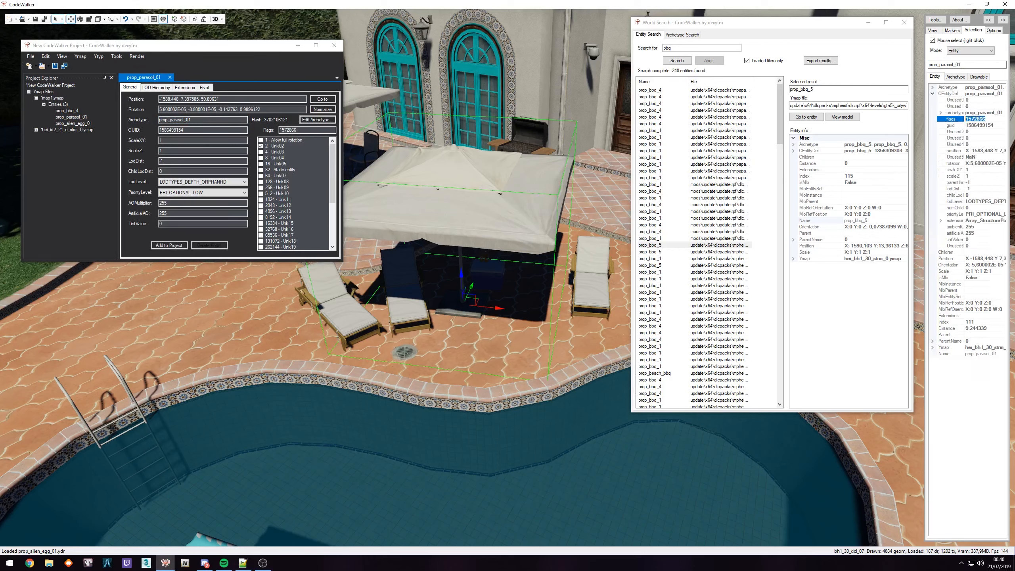
{"action": "left_click", "coordinate": [169, 245]}
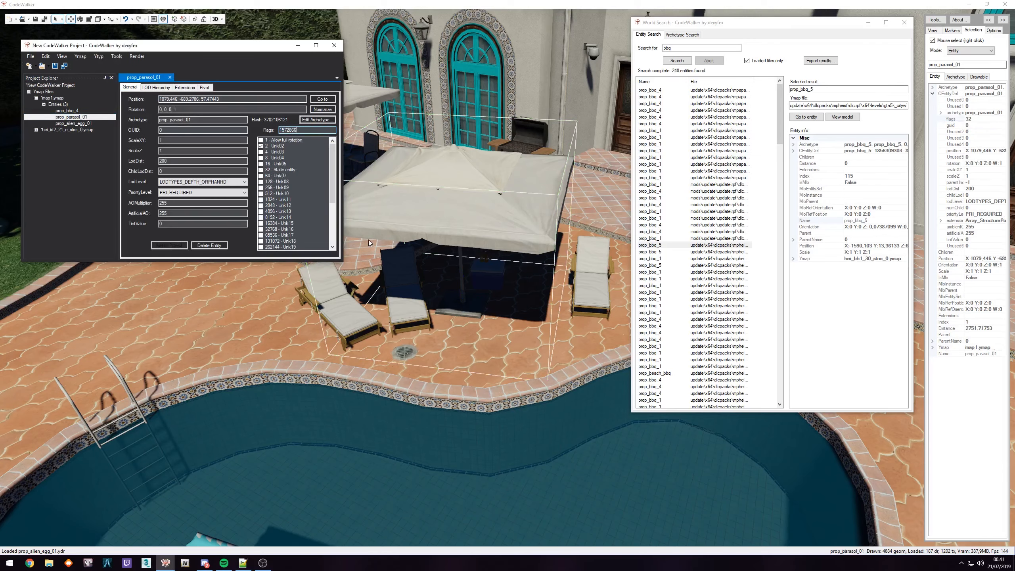
- Set the last alien egg's archetype to prop_patio_lounger1, copied from the poolside lounger, and reselect that lounger for its flags
{"action": "left_click_drag", "start_coordinate": [412, 308], "coordinate": [461, 313]}
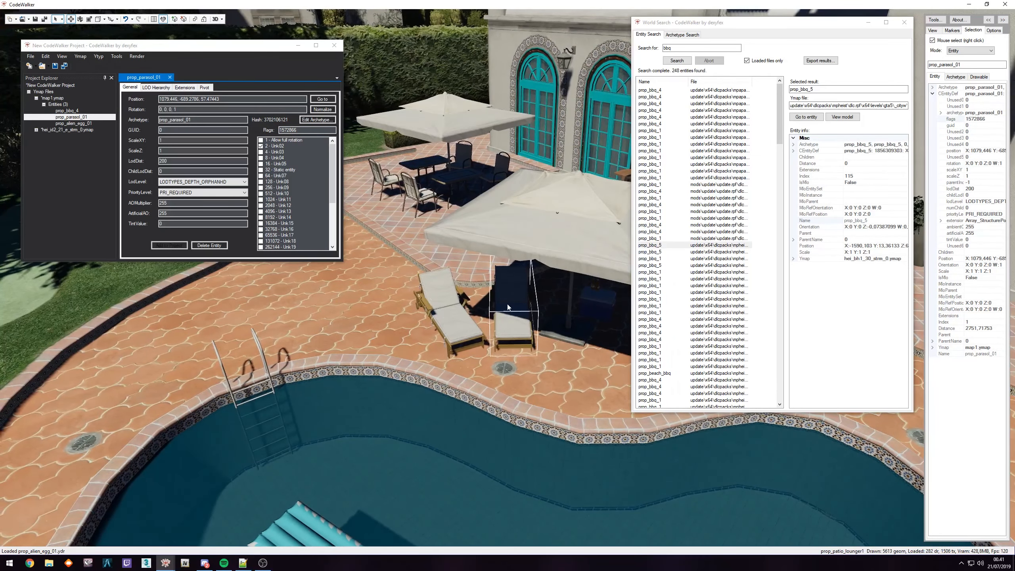
{"action": "right_click", "coordinate": [498, 313]}
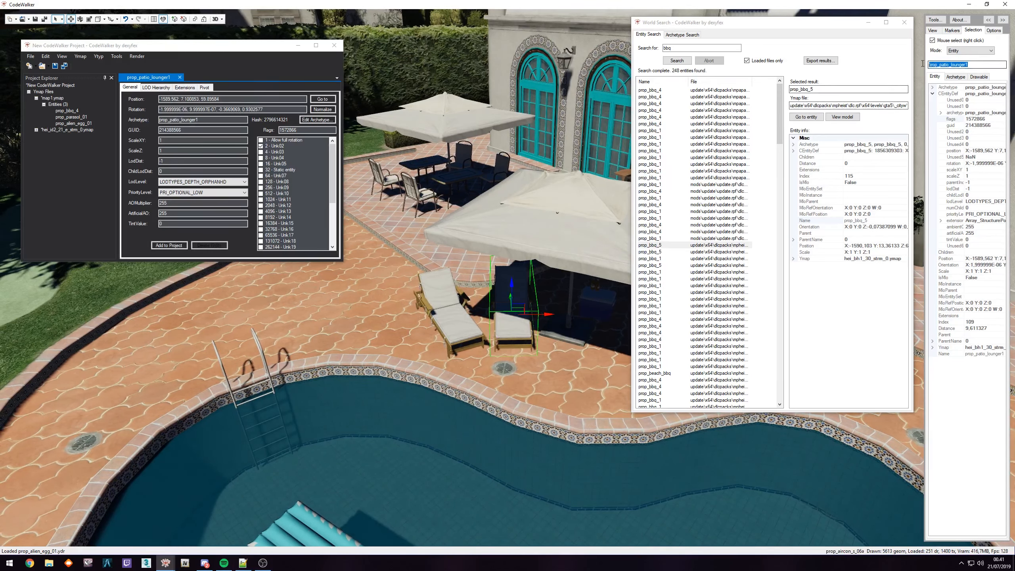
{"action": "left_click", "coordinate": [80, 123]}
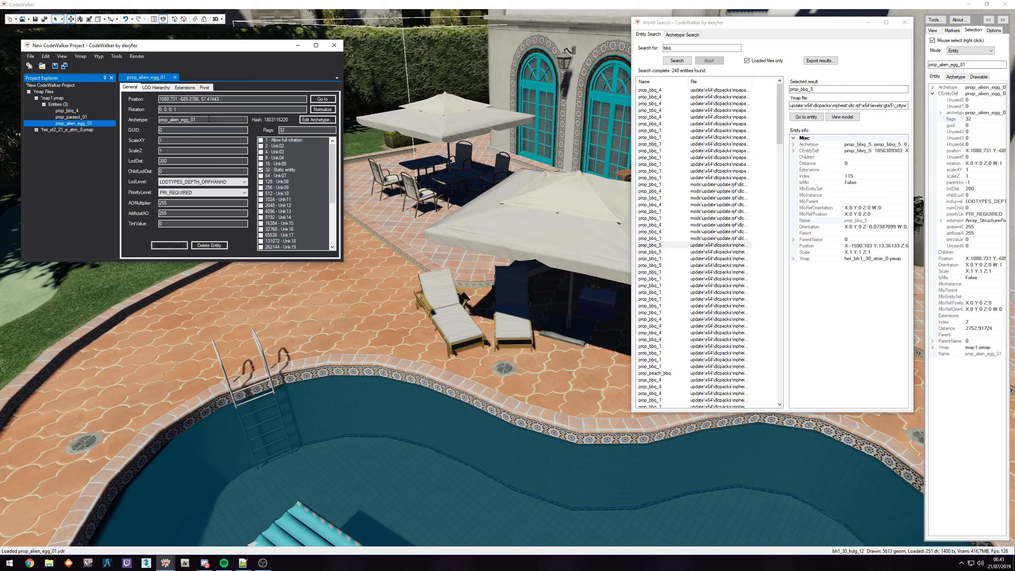
{"action": "left_click_drag", "start_coordinate": [209, 119], "coordinate": [156, 122]}
{"action": "type", "text": "prop_patio_lounger1"}
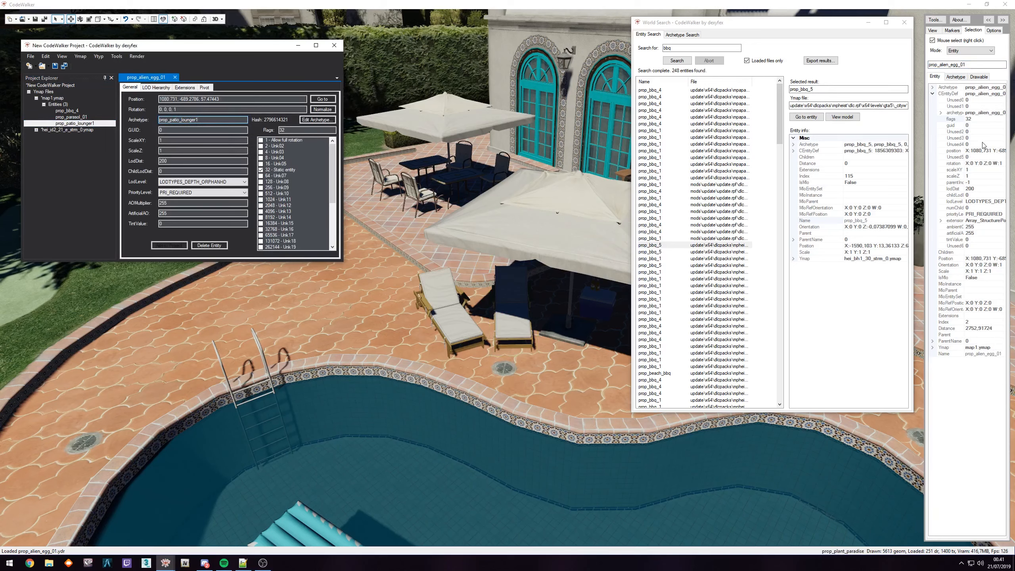
{"action": "right_click", "coordinate": [519, 297]}
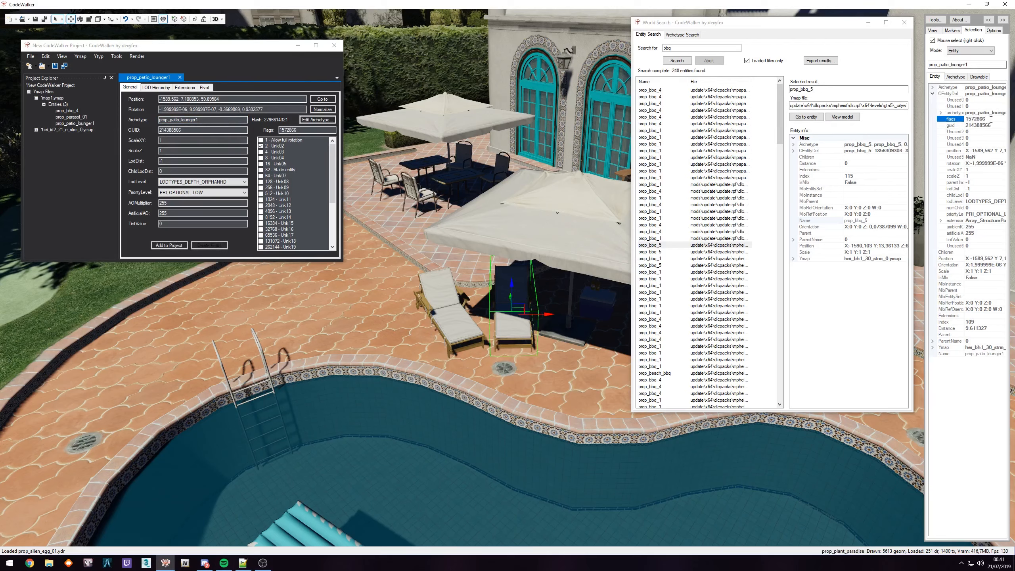
- Set the flags of the project's prop_patio_lounger1 entity to 1572866
{"action": "left_click", "coordinate": [74, 124]}
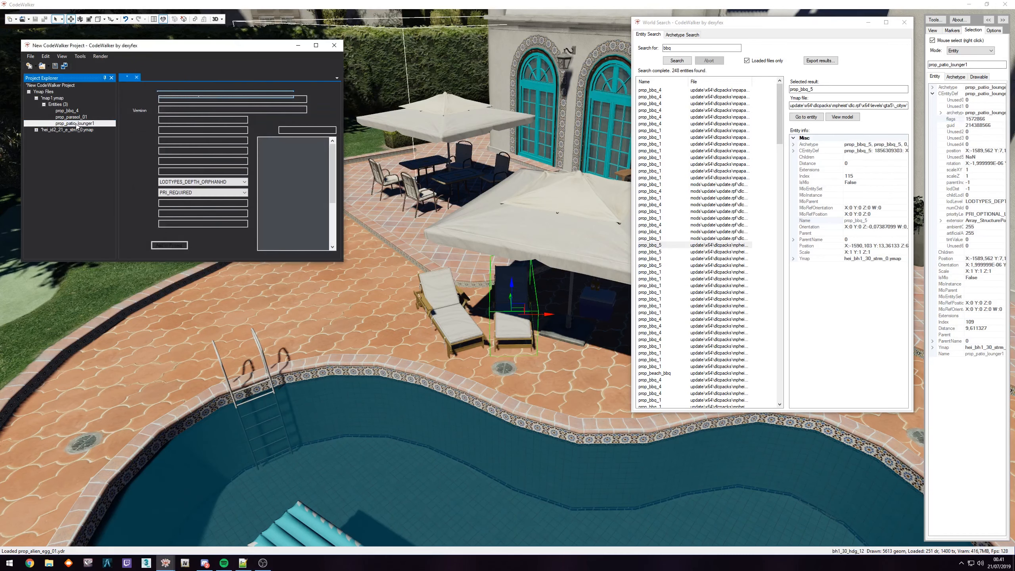
{"action": "left_click_drag", "start_coordinate": [297, 129], "coordinate": [268, 132]}
{"action": "type", "text": "1572866"}
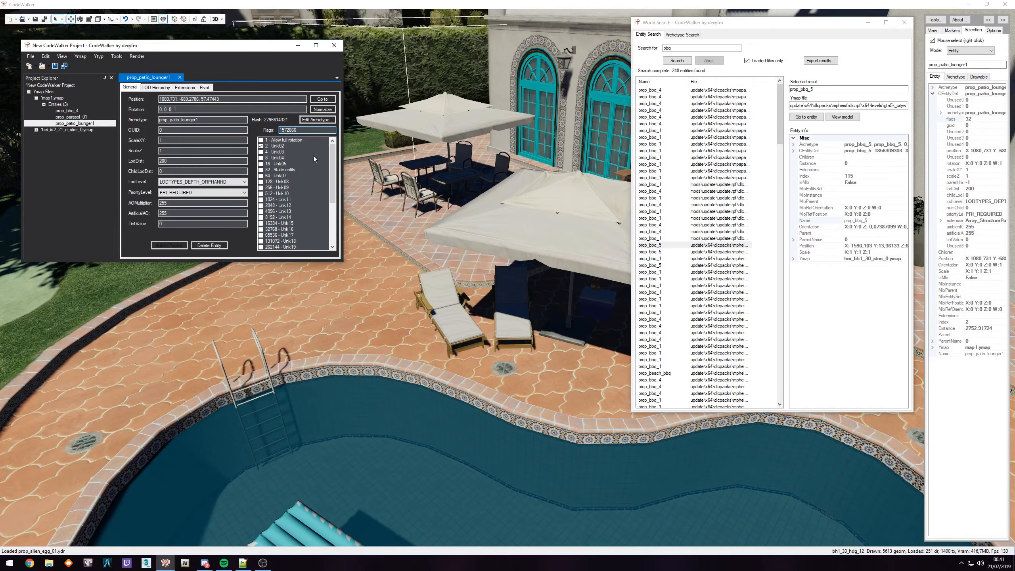
- Select the chair beside the patio table and copy its archetype name, prop_table_06_chr
{"action": "left_click", "coordinate": [384, 222]}
{"action": "key", "text": "w"}
{"action": "left_click_drag", "start_coordinate": [403, 242], "coordinate": [472, 262]}
{"action": "key", "text": "w"}
{"action": "key", "text": "s"}
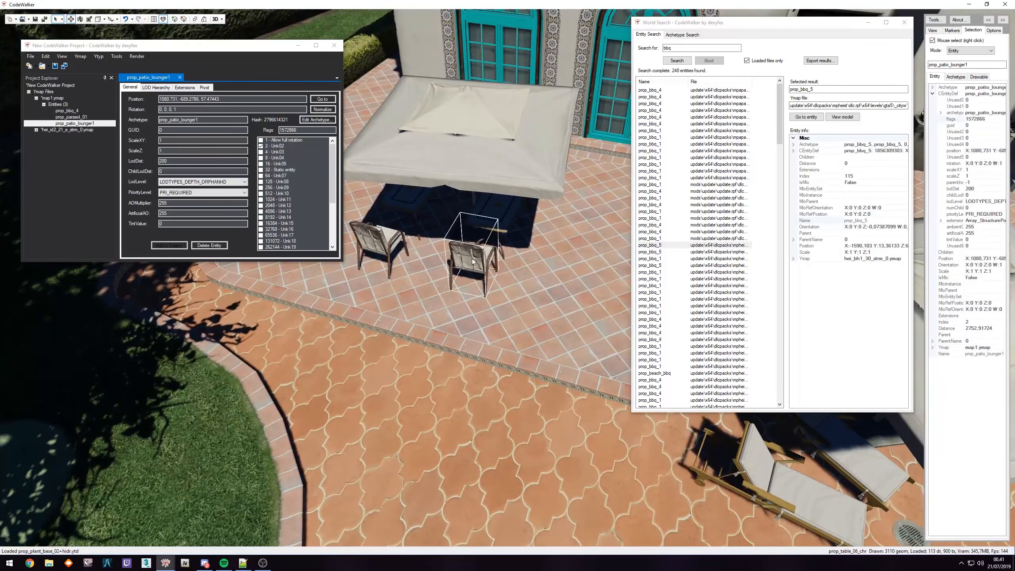
{"action": "right_click", "coordinate": [473, 262]}
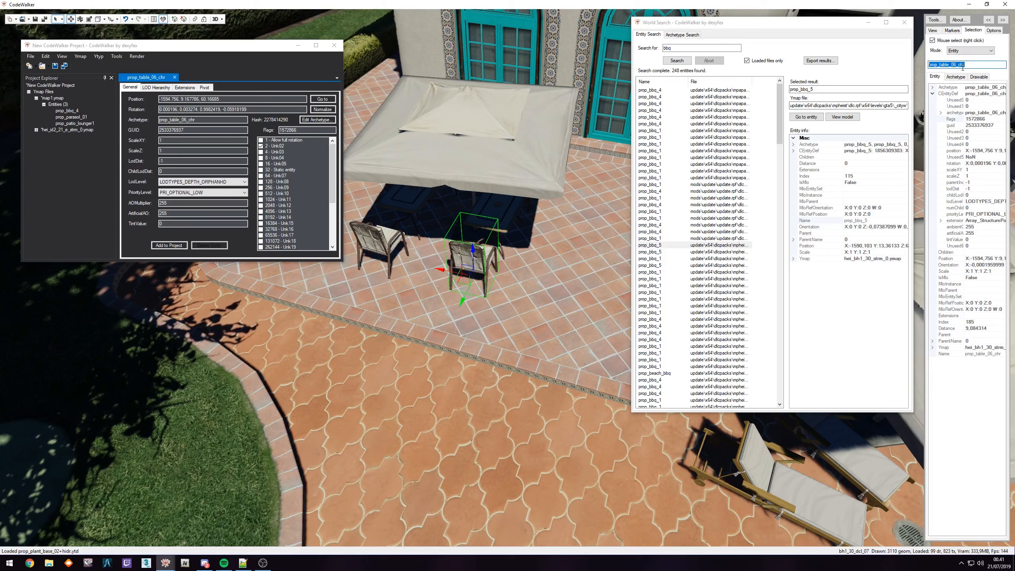
- Go to the project's prop_bbq_4 entity on the park island and bring all three placed props into view
{"action": "left_click", "coordinate": [80, 124]}
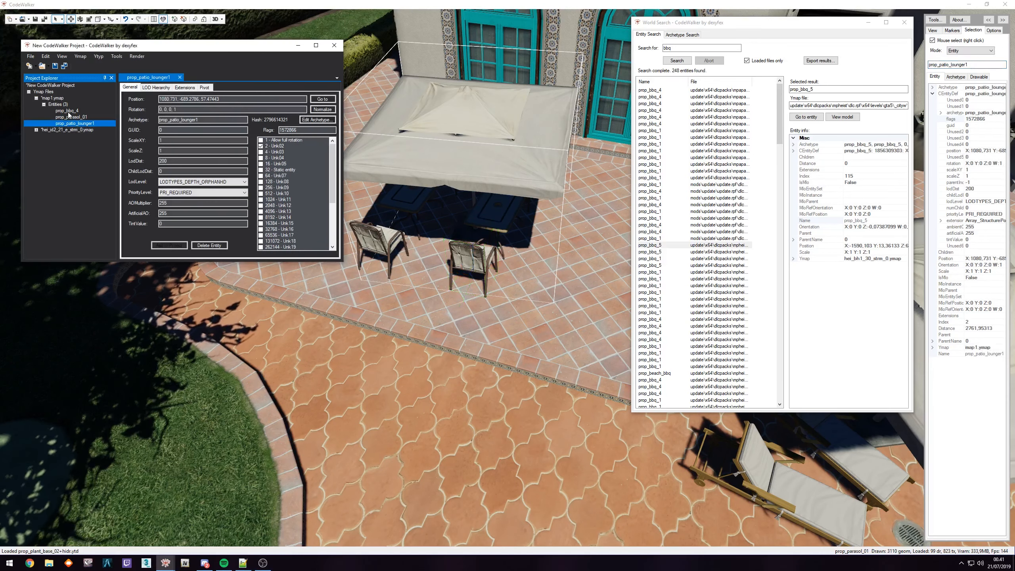
{"action": "left_click", "coordinate": [322, 99]}
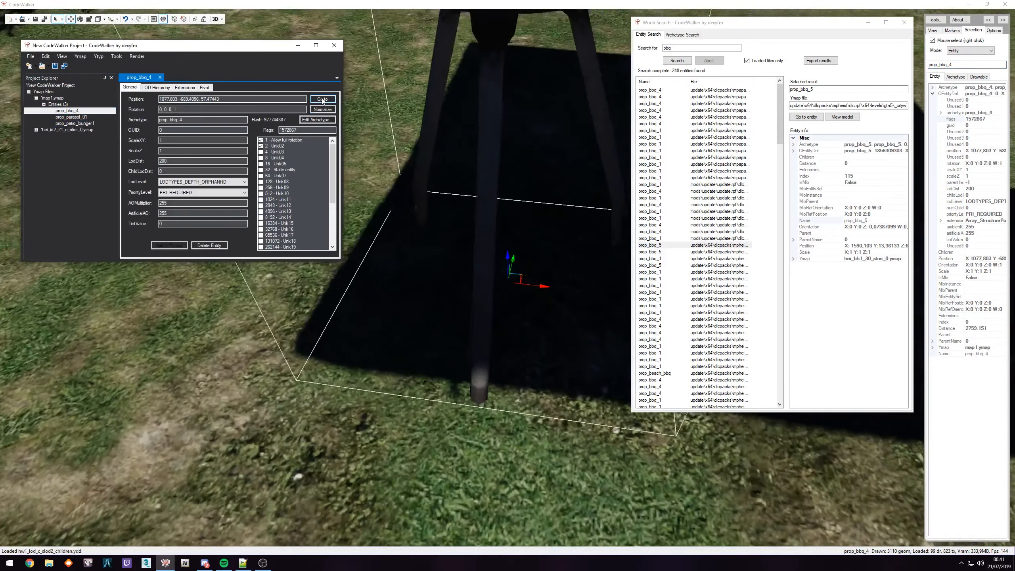
{"action": "scroll", "coordinate": [479, 216], "scroll_direction": "down", "scroll_amount": 6}
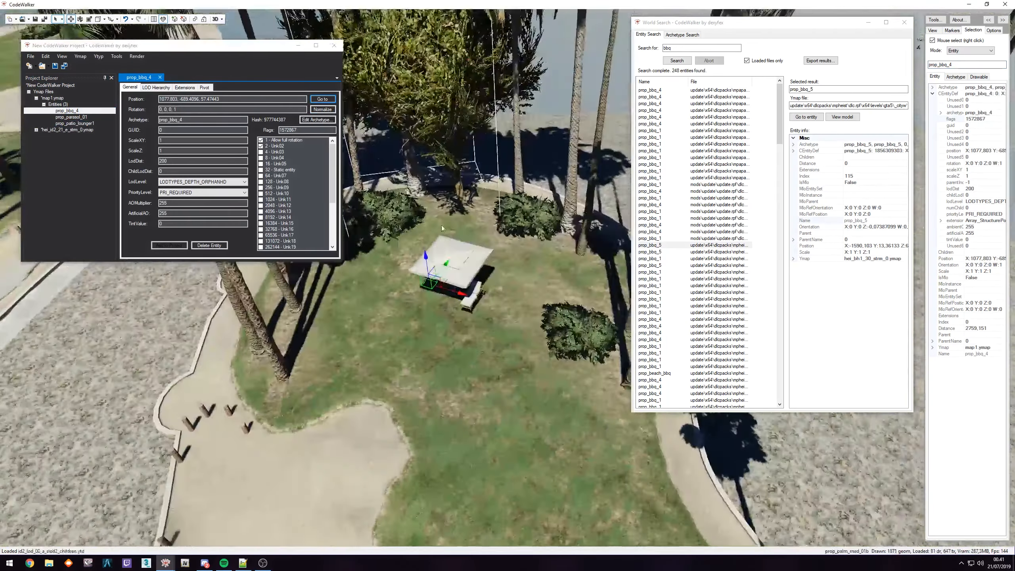
{"action": "scroll", "coordinate": [441, 226], "scroll_direction": "up", "scroll_amount": 8}
{"action": "left_click_drag", "start_coordinate": [441, 226], "coordinate": [489, 250]}
{"action": "scroll", "coordinate": [487, 191], "scroll_direction": "down", "scroll_amount": 4}
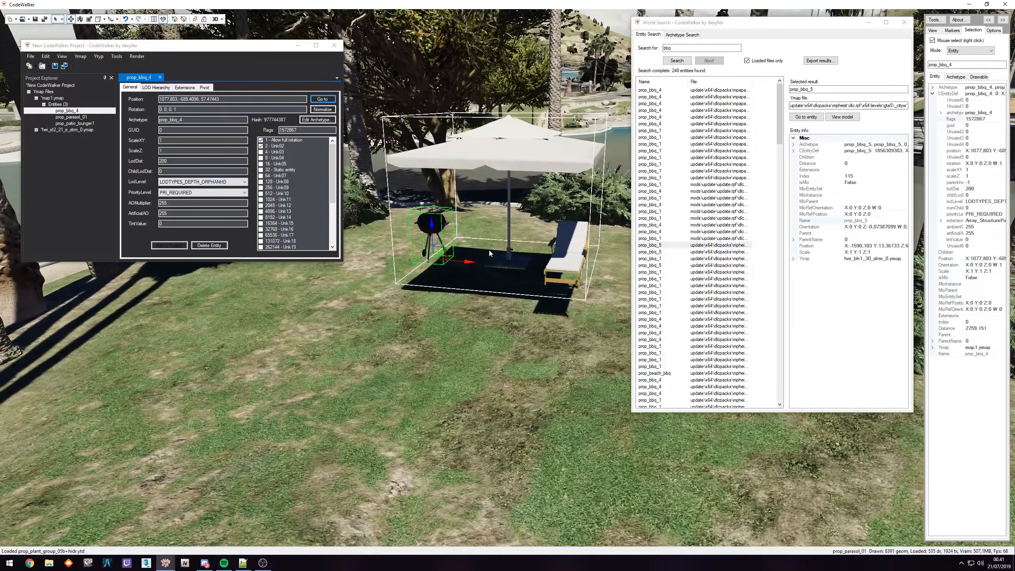
- Move the prop_bbq_4 barbecue down onto the grass at about 1076.78, -689.41, 56.60
{"action": "right_click", "coordinate": [540, 243]}
{"action": "scroll", "coordinate": [530, 282], "scroll_direction": "up", "scroll_amount": 5}
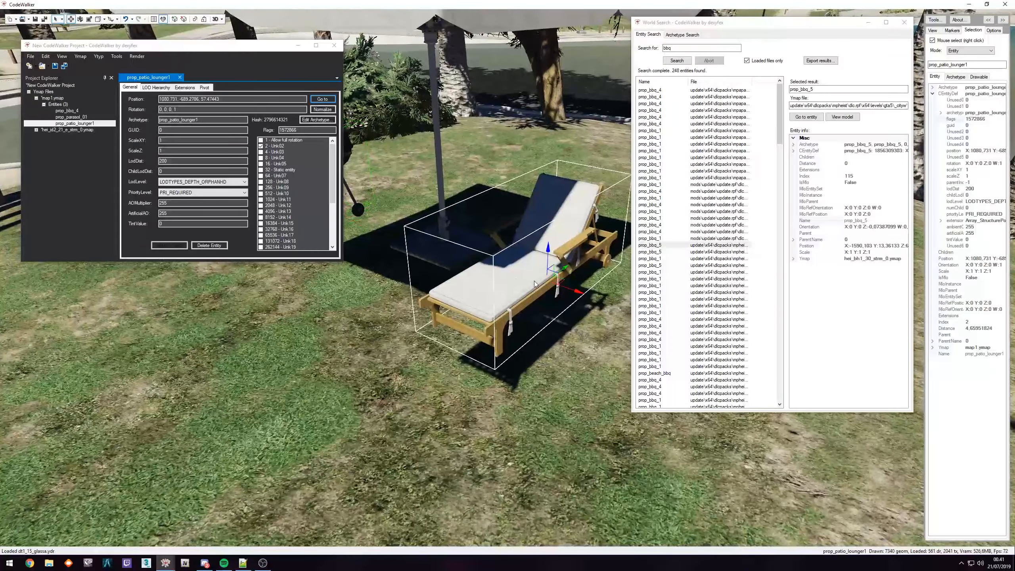
{"action": "scroll", "coordinate": [527, 284], "scroll_direction": "down", "scroll_amount": 5}
{"action": "scroll", "coordinate": [527, 284], "scroll_direction": "up", "scroll_amount": 3}
{"action": "mouse_move", "coordinate": [527, 284]}
{"action": "left_mouse_down"}
{"action": "mouse_move", "coordinate": [571, 280]}
{"action": "mouse_move", "coordinate": [523, 276]}
{"action": "left_mouse_up"}
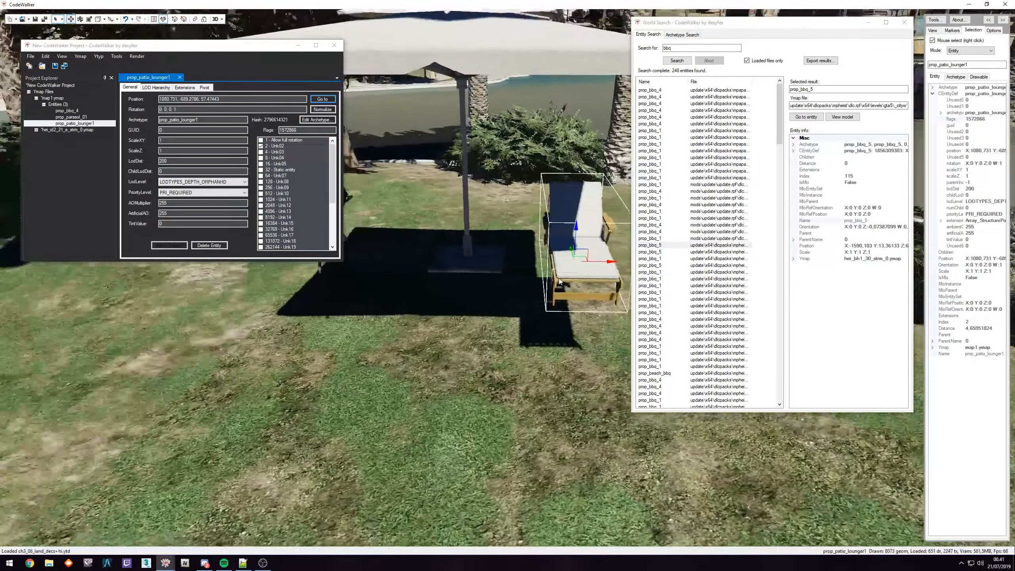
{"action": "right_click", "coordinate": [445, 250]}
{"action": "left_click_drag", "start_coordinate": [446, 253], "coordinate": [381, 306]}
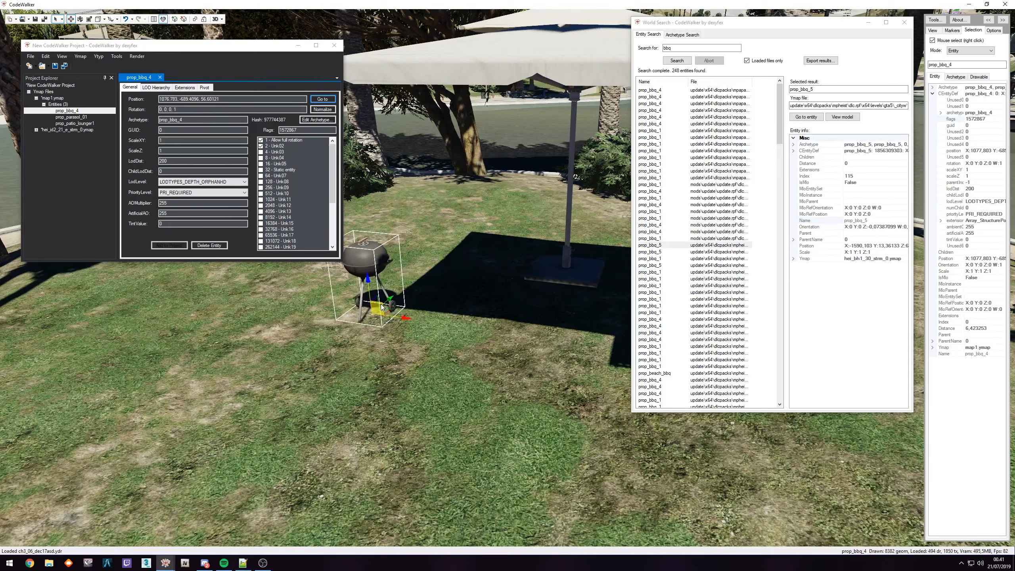
- Lower the parasol to the ground and move the lounger beneath it to about 1079.32, -689.28, 56.75
{"action": "right_click", "coordinate": [476, 290]}
{"action": "left_click_drag", "start_coordinate": [578, 266], "coordinate": [474, 339]}
{"action": "left_click_drag", "start_coordinate": [539, 303], "coordinate": [431, 319]}
{"action": "right_click", "coordinate": [543, 276]}
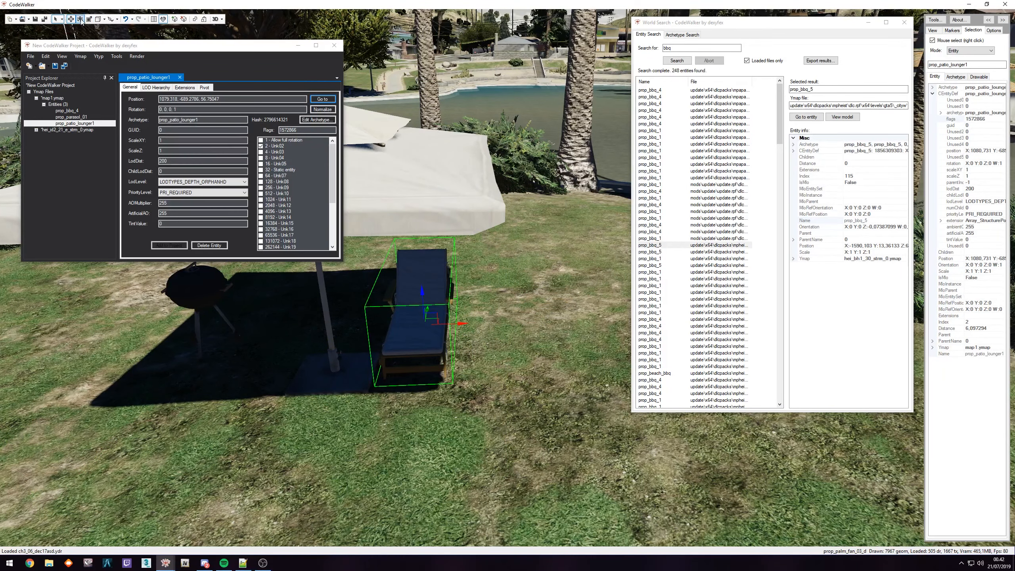
- Rotate the lounger diagonally about its vertical axis and place it on the grass at about 1077.98, -688.11, 56.60
{"action": "left_click_drag", "start_coordinate": [405, 338], "coordinate": [340, 312]}
{"action": "key", "text": "w"}
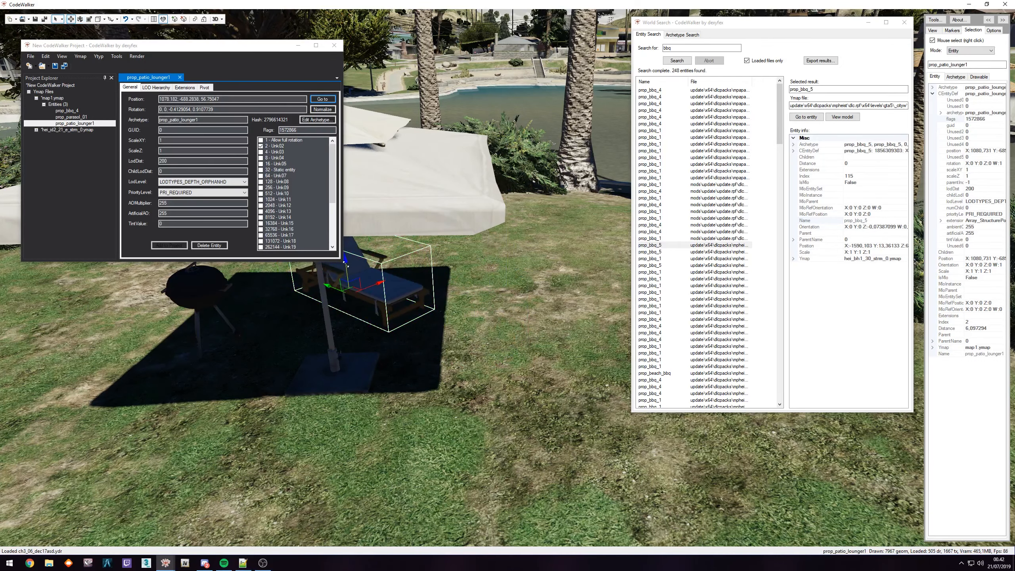
{"action": "mouse_move", "coordinate": [347, 264]}
{"action": "left_mouse_down"}
{"action": "mouse_move", "coordinate": [351, 279]}
{"action": "mouse_move", "coordinate": [336, 274]}
{"action": "left_mouse_up"}
{"action": "left_click_drag", "start_coordinate": [406, 265], "coordinate": [301, 251]}
{"action": "key", "text": "w"}
{"action": "left_click_drag", "start_coordinate": [550, 280], "coordinate": [628, 312]}
{"action": "key", "text": "s"}
{"action": "left_click_drag", "start_coordinate": [559, 312], "coordinate": [523, 345]}
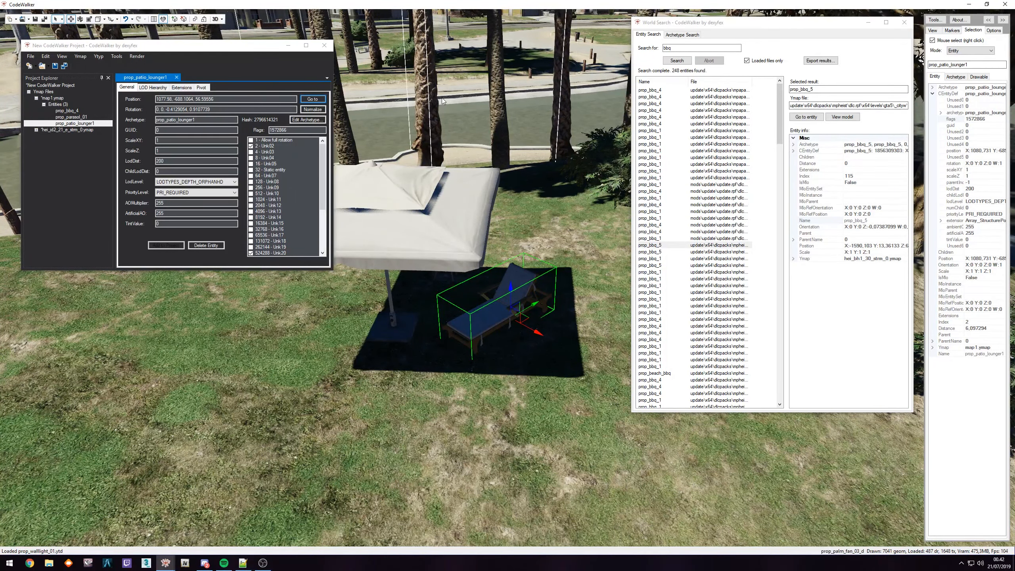
- Duplicate the lounger beside the original and set the copy's archetype to prop_table_06_chr
{"action": "left_click_drag", "start_coordinate": [537, 330], "coordinate": [591, 360], "text": "shift"}
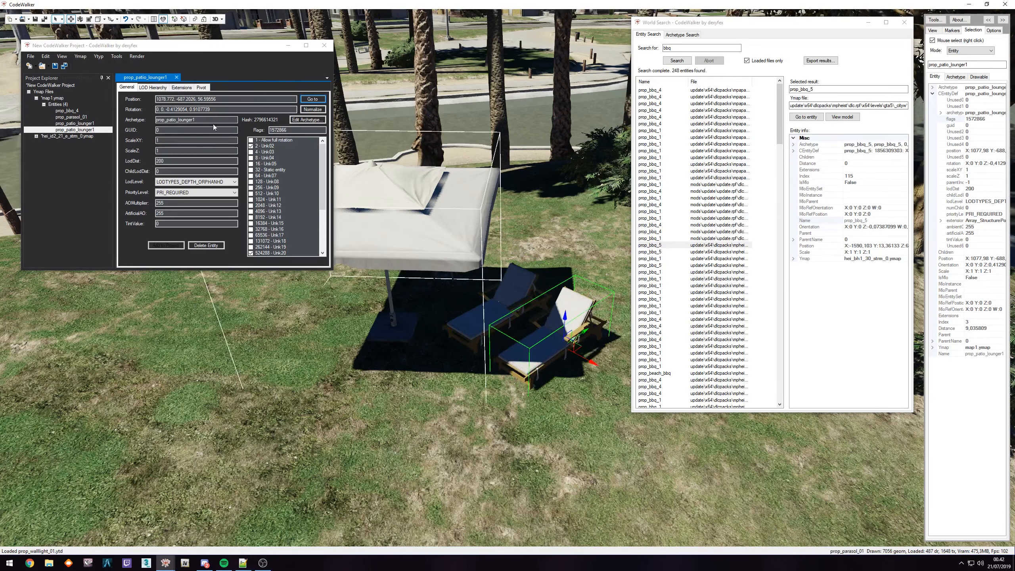
{"action": "left_click_drag", "start_coordinate": [214, 120], "coordinate": [138, 120]}
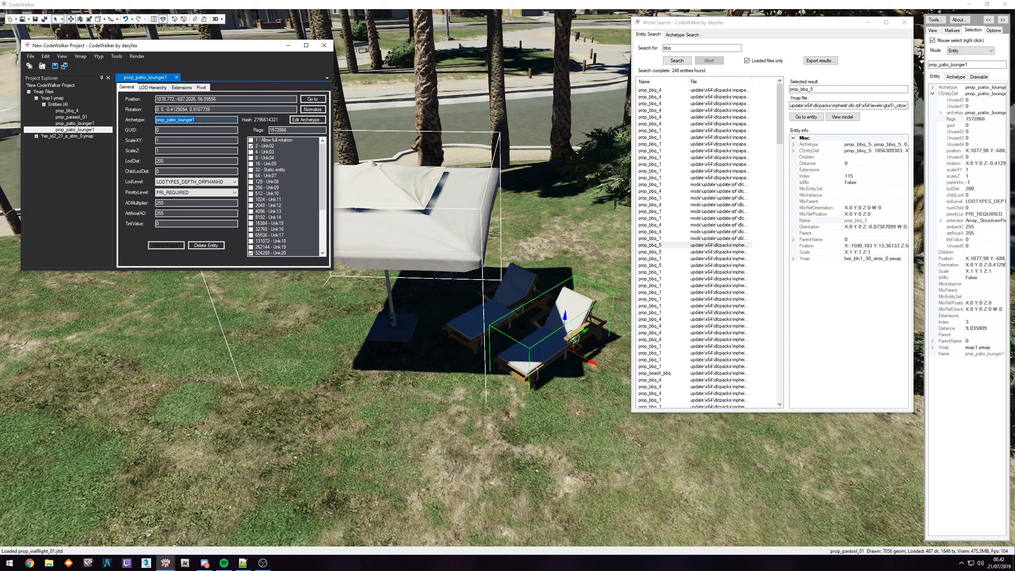
{"action": "type", "text": "prop_table_06_chr"}
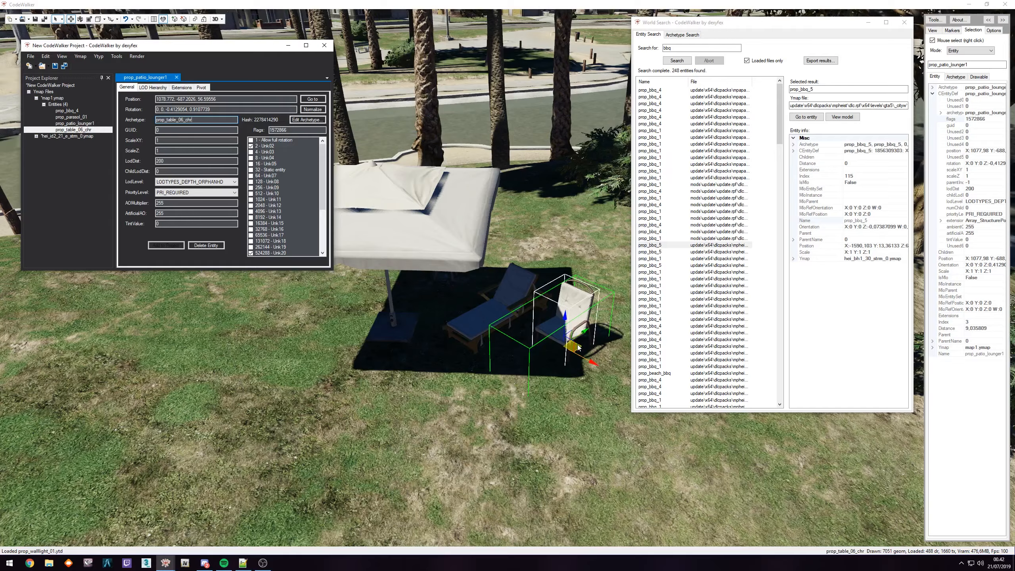
- Move the chair next to the barbecue at about 1076.14, -690.10, 56.60, and rotate the parasol slightly about its vertical axis
{"action": "left_click_drag", "start_coordinate": [577, 347], "coordinate": [376, 283]}
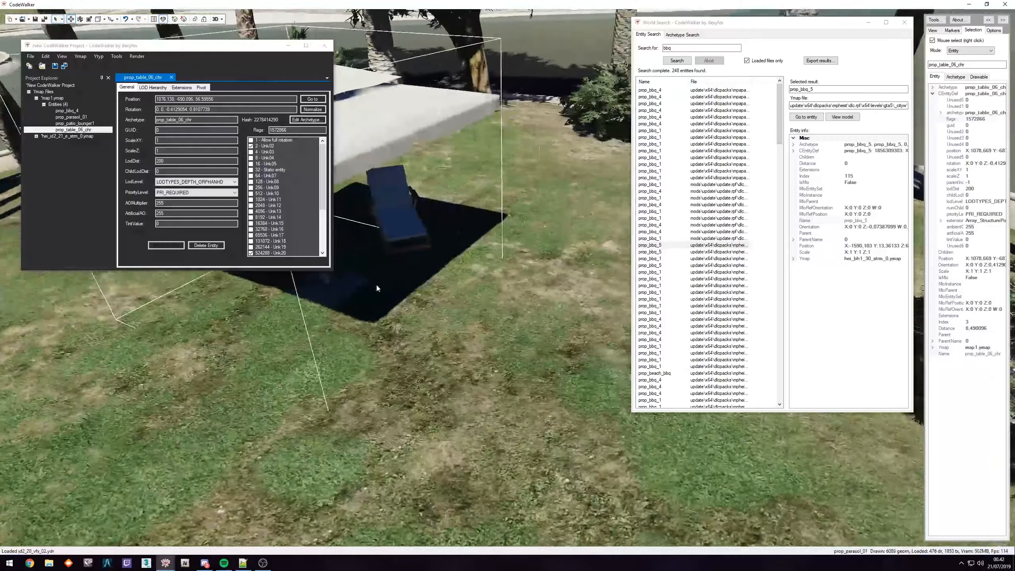
{"action": "scroll", "coordinate": [349, 283], "scroll_direction": "down", "scroll_amount": 8}
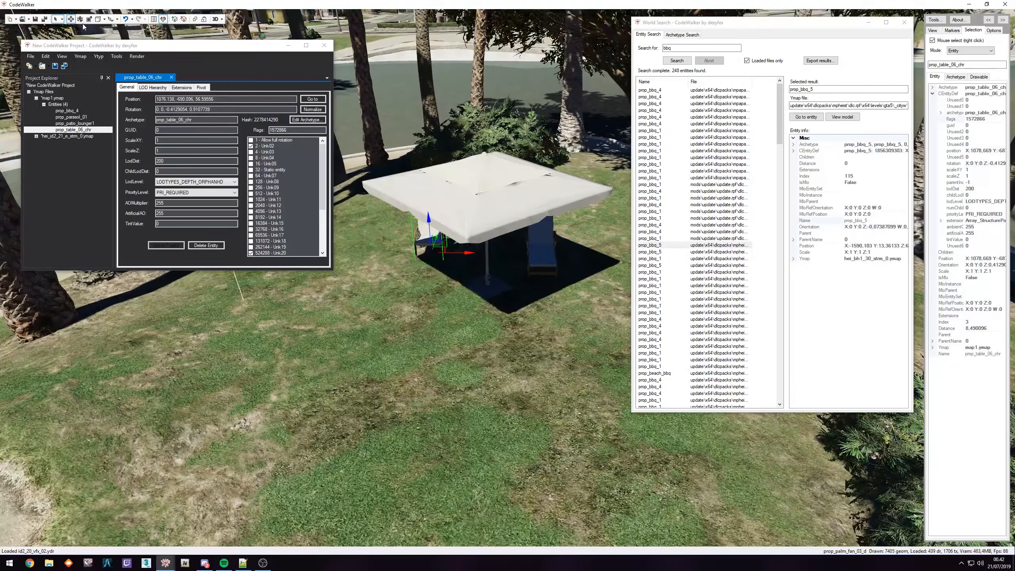
{"action": "left_click", "coordinate": [81, 19]}
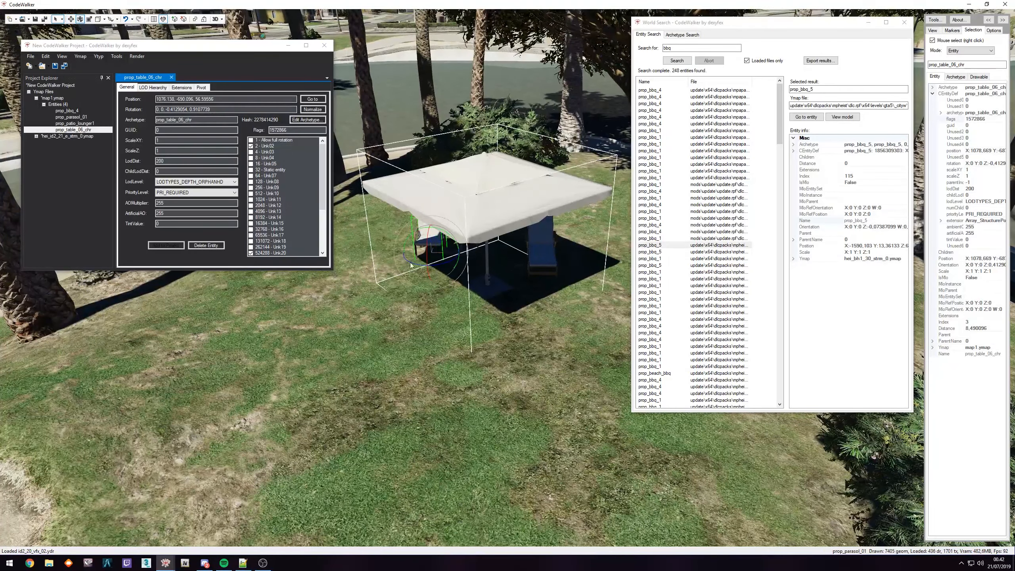
{"action": "right_click", "coordinate": [491, 280]}
{"action": "left_click_drag", "start_coordinate": [482, 298], "coordinate": [486, 298]}
- Close the World Search window and examine the arranged parasol, lounger, chair and barbecue from several sides
{"action": "left_click_drag", "start_coordinate": [424, 316], "coordinate": [463, 334]}
{"action": "key", "text": "w"}
{"action": "key", "text": "s"}
{"action": "key", "text": "w"}
{"action": "key", "text": "a"}
{"action": "key", "text": "s"}
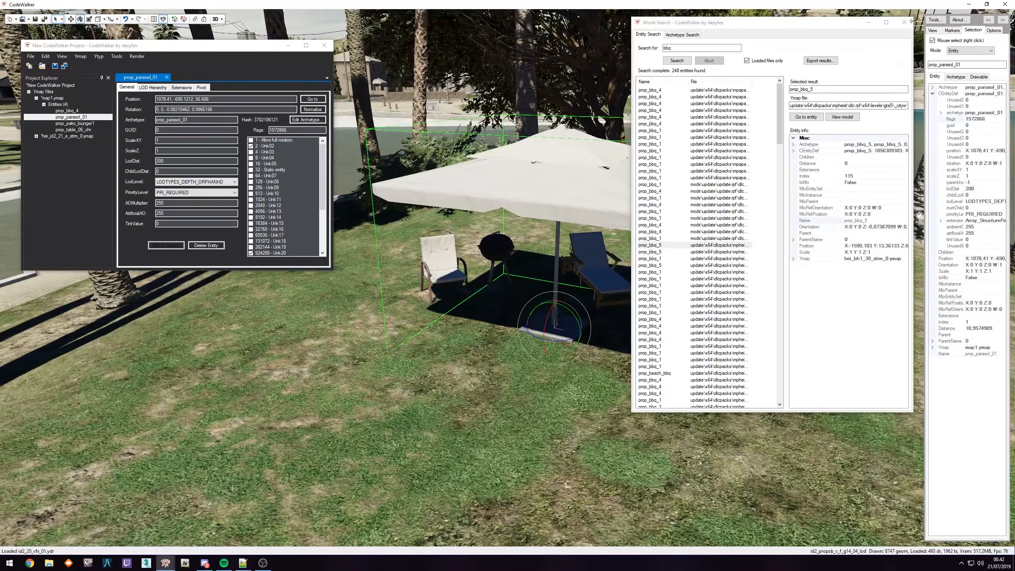
{"action": "left_click", "coordinate": [908, 23]}
{"action": "key", "text": "s"}
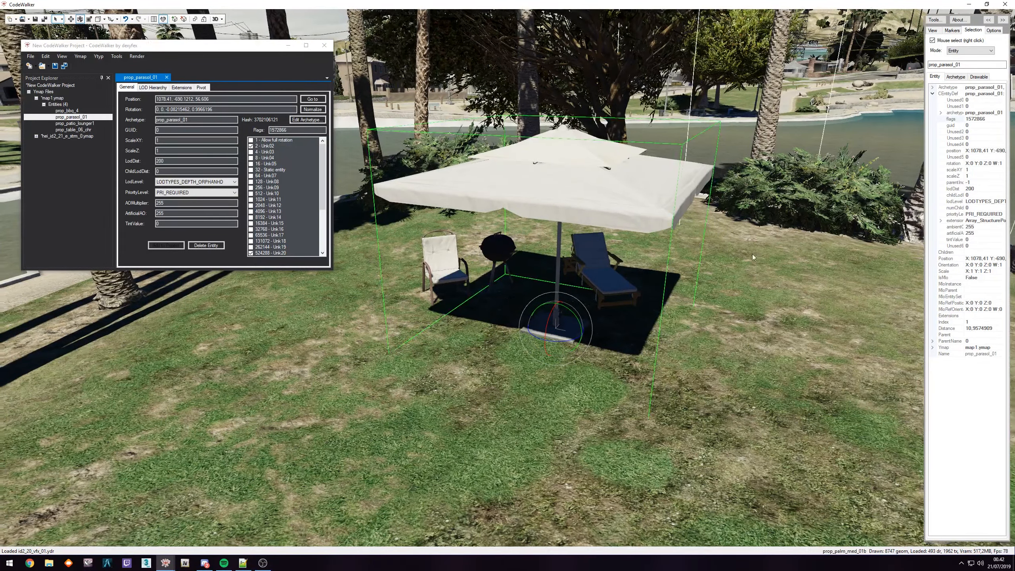
{"action": "key", "text": "d"}
{"action": "left_click_drag", "start_coordinate": [752, 254], "coordinate": [562, 267]}
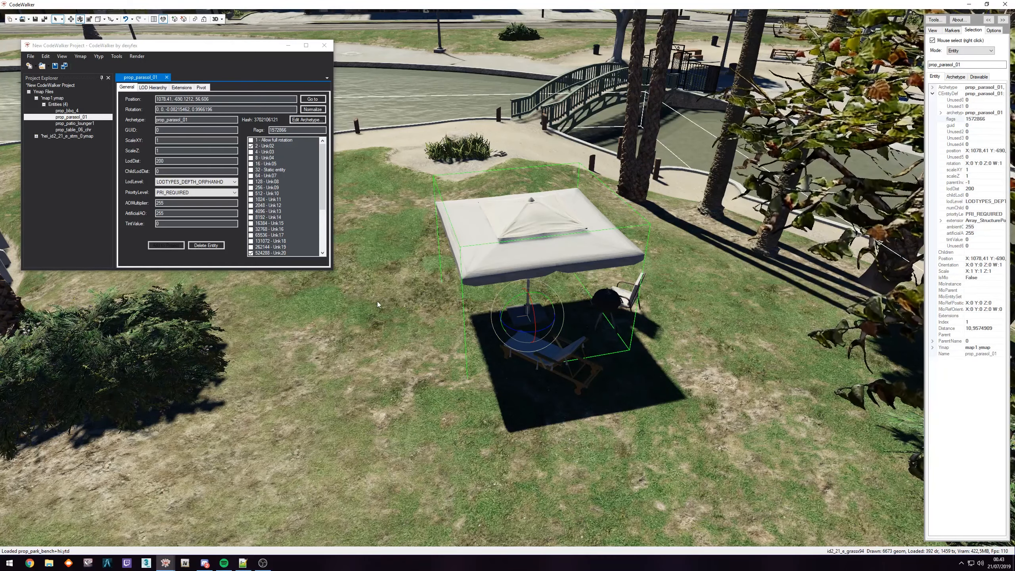
{"action": "left_click_drag", "start_coordinate": [377, 301], "coordinate": [259, 219]}
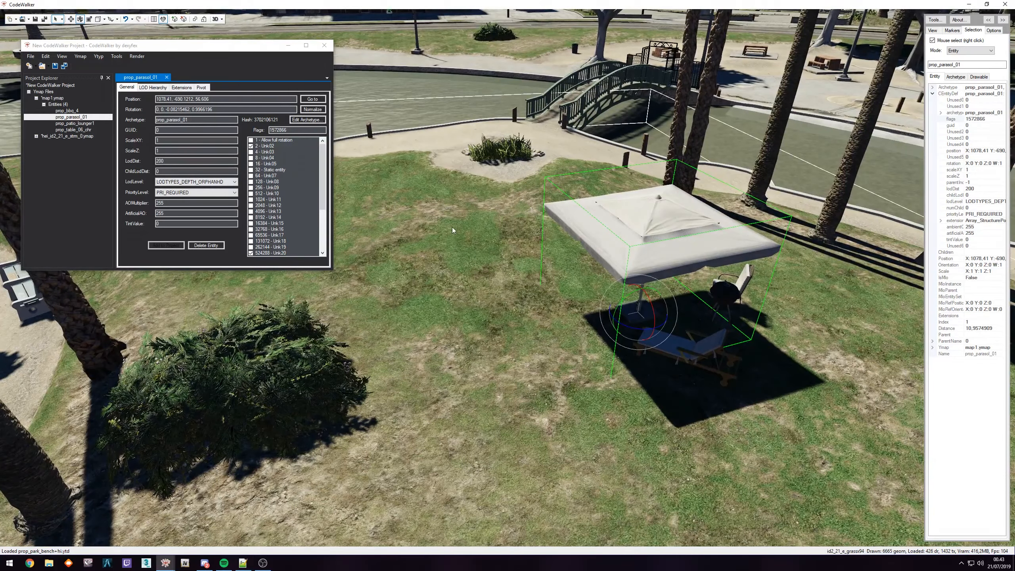
{"action": "left_click_drag", "start_coordinate": [453, 228], "coordinate": [623, 233]}
{"action": "scroll", "coordinate": [623, 229], "scroll_direction": "up", "scroll_amount": 5}
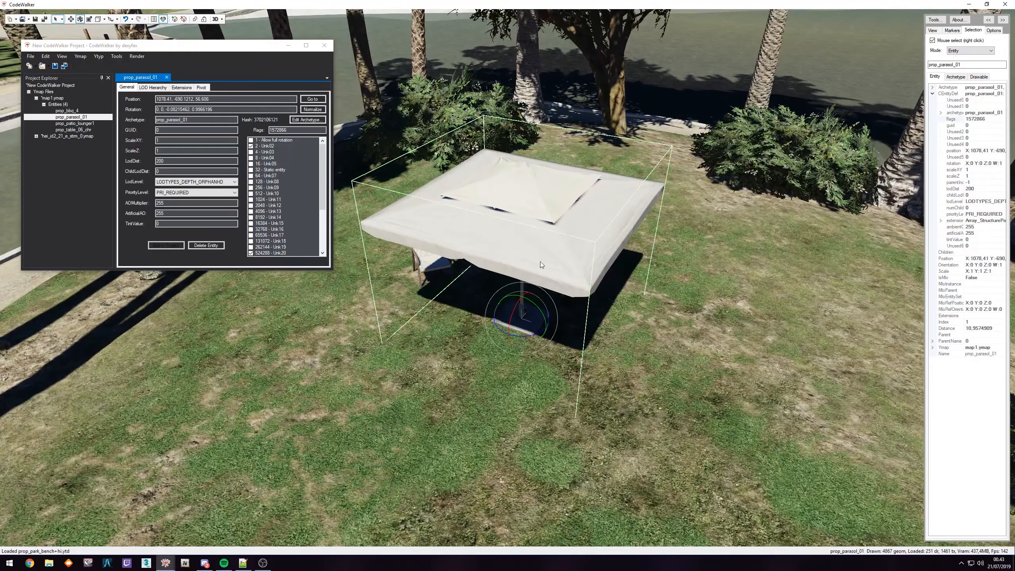
- Calculate all flags and the entity and streaming extents for map1.ymap
{"action": "left_click", "coordinate": [54, 99]}
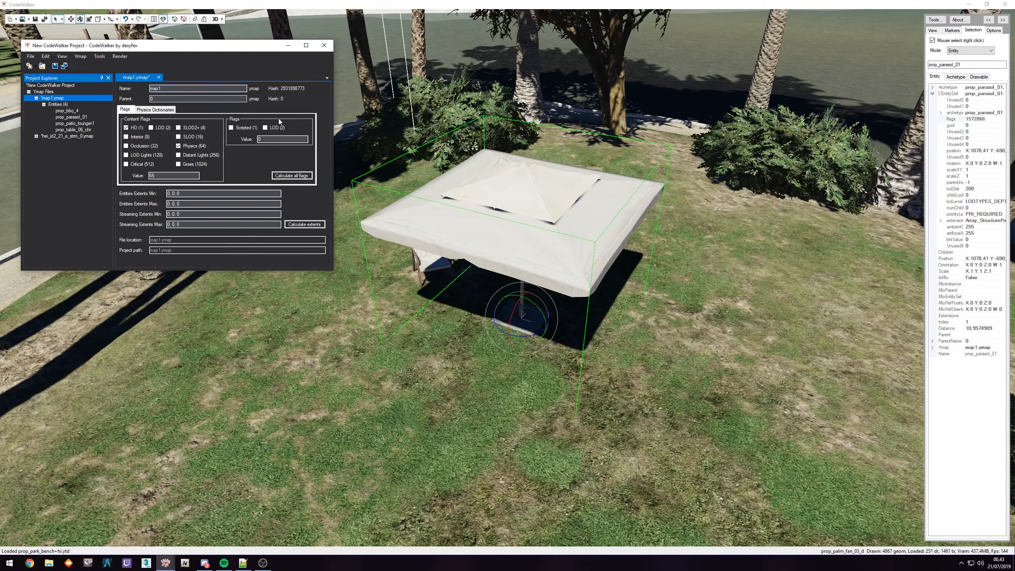
{"action": "left_click", "coordinate": [293, 176]}
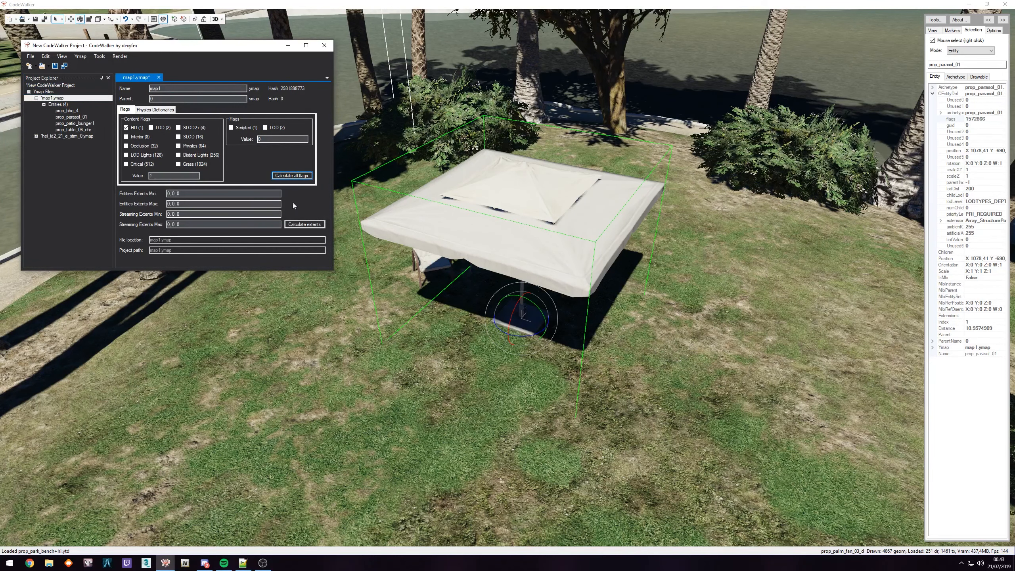
{"action": "left_click", "coordinate": [303, 225]}
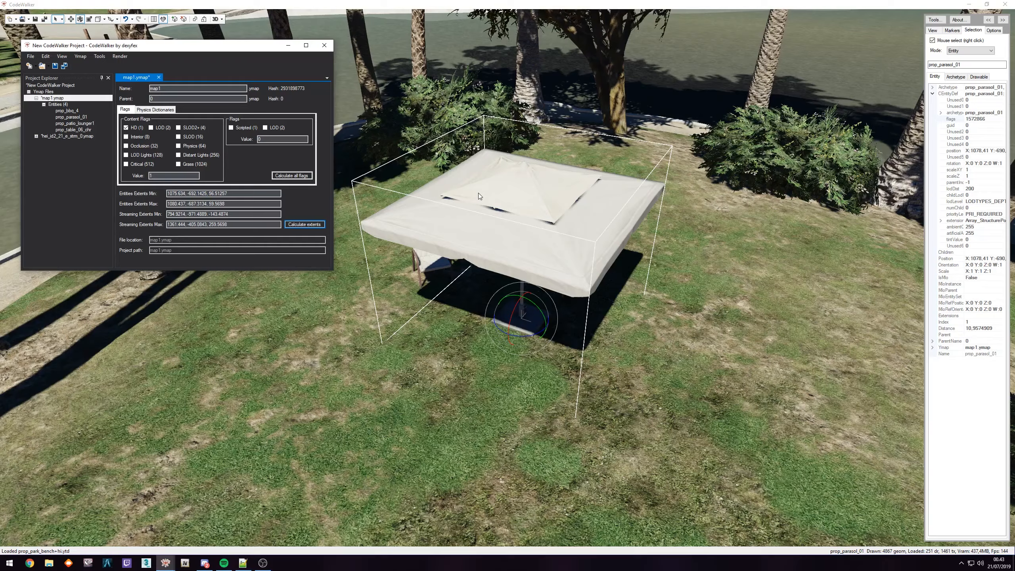
- Set the LodDist of the project's prop_parasol_01 entity to 100
{"action": "left_click", "coordinate": [69, 111]}
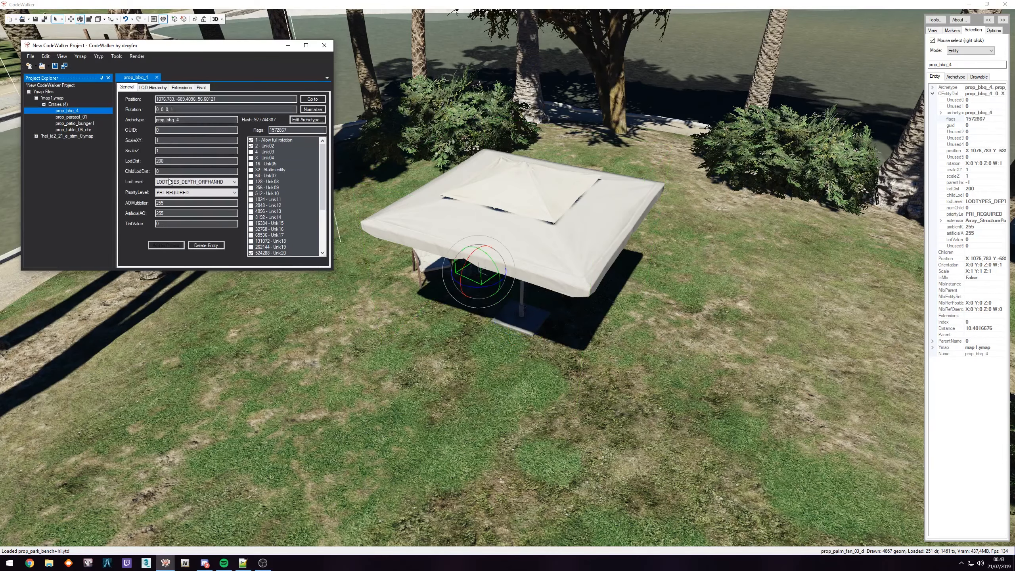
{"action": "scroll", "coordinate": [523, 237], "scroll_direction": "down", "scroll_amount": 10}
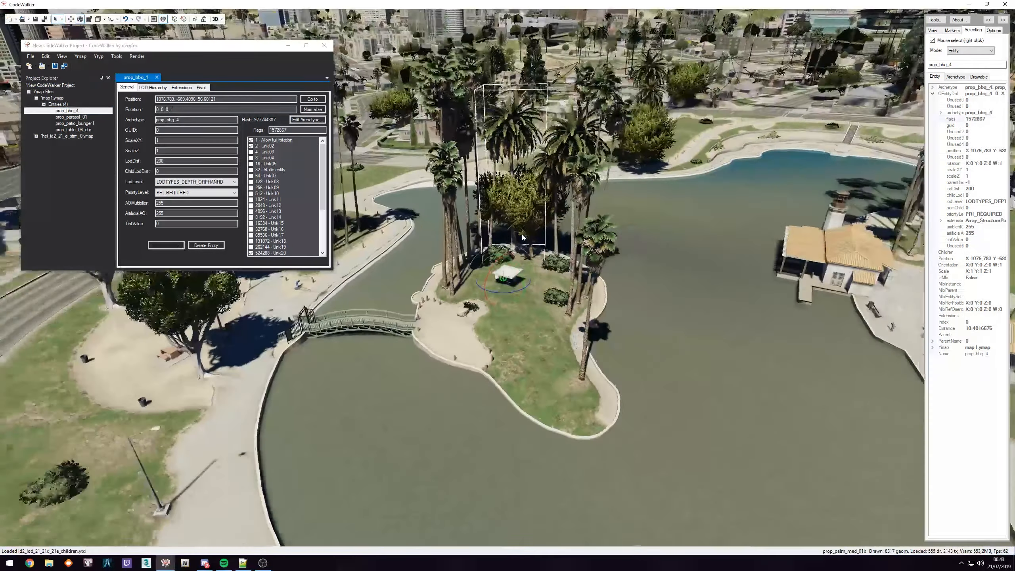
{"action": "scroll", "coordinate": [523, 235], "scroll_direction": "down", "scroll_amount": 6}
{"action": "left_click", "coordinate": [71, 117]}
{"action": "double_click", "coordinate": [196, 160]}
{"action": "type", "text": "100"}
- Check the parasol's visibility from varying distances above the park lake
{"action": "scroll", "coordinate": [596, 268], "scroll_direction": "up", "scroll_amount": 4}
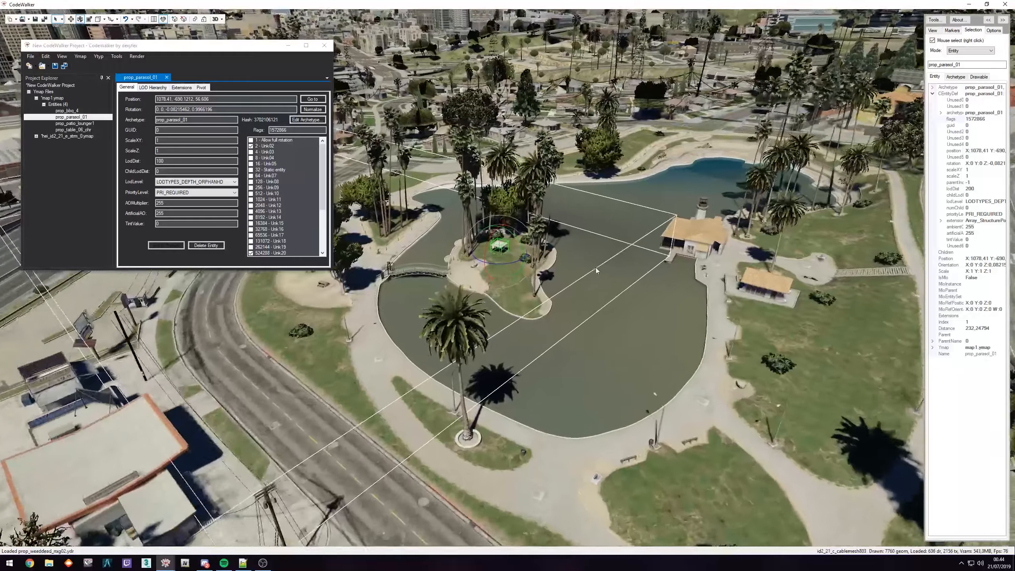
{"action": "scroll", "coordinate": [635, 269], "scroll_direction": "down", "scroll_amount": 1}
{"action": "scroll", "coordinate": [635, 269], "scroll_direction": "down", "scroll_amount": 3}
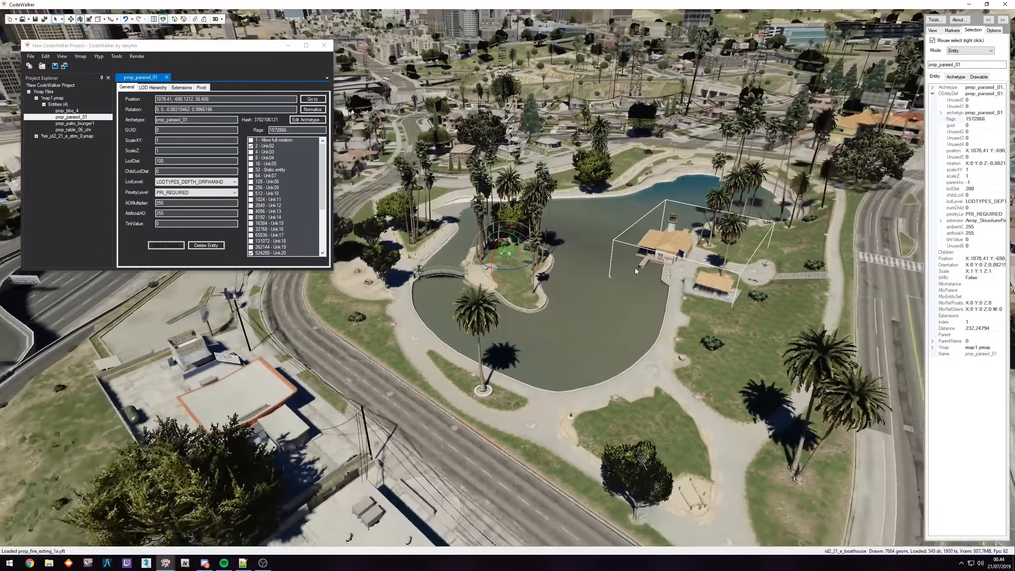
{"action": "scroll", "coordinate": [635, 268], "scroll_direction": "up", "scroll_amount": 4}
{"action": "scroll", "coordinate": [636, 269], "scroll_direction": "down", "scroll_amount": 3}
{"action": "scroll", "coordinate": [635, 267], "scroll_direction": "up", "scroll_amount": 3}
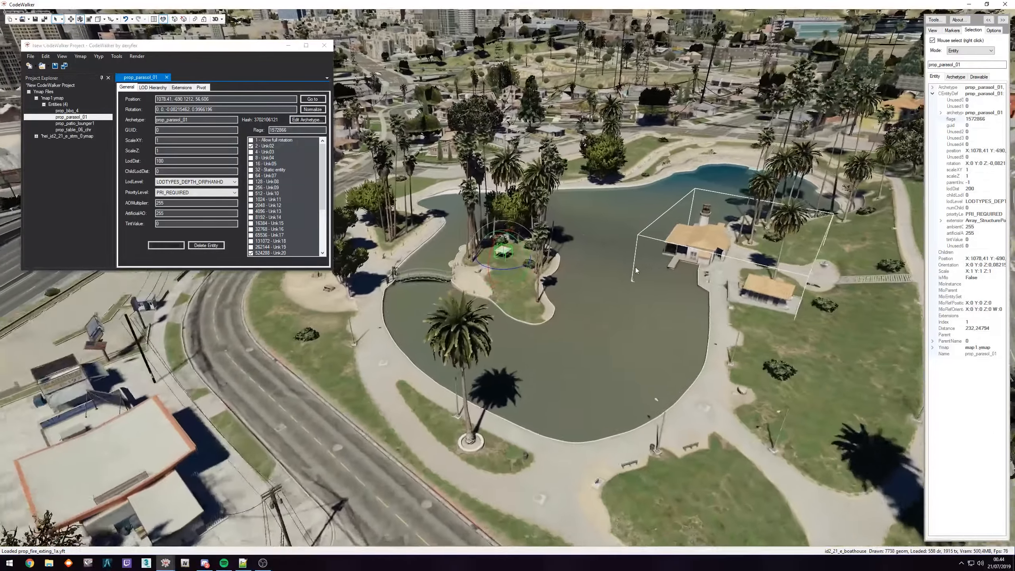
{"action": "scroll", "coordinate": [638, 267], "scroll_direction": "down", "scroll_amount": 2}
{"action": "scroll", "coordinate": [639, 267], "scroll_direction": "up", "scroll_amount": 6}
- Select the park bench on the island path to inspect its LOD distance, and return to the barbecue area
{"action": "left_click_drag", "start_coordinate": [639, 268], "coordinate": [567, 265]}
{"action": "right_click", "coordinate": [499, 251]}
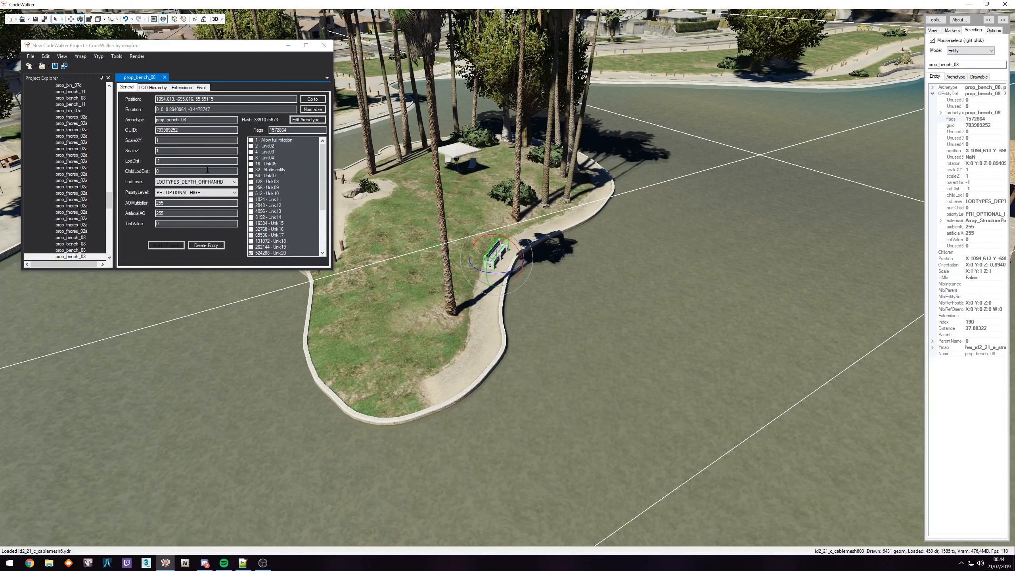
{"action": "key", "text": "w"}
{"action": "key", "text": "s"}
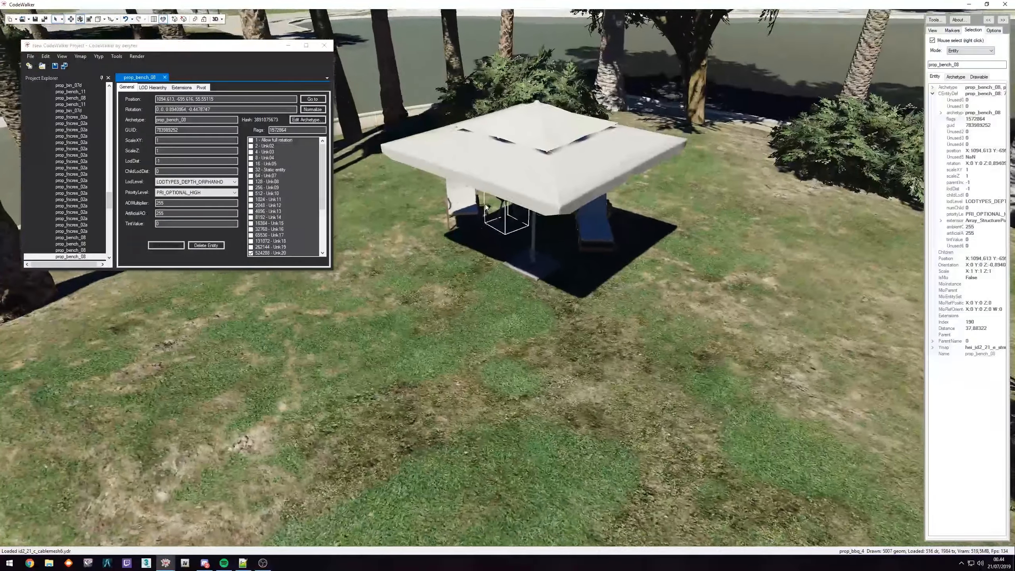
- Turn on the display of collision meshes around the parasol on the island
{"action": "key", "text": "w"}
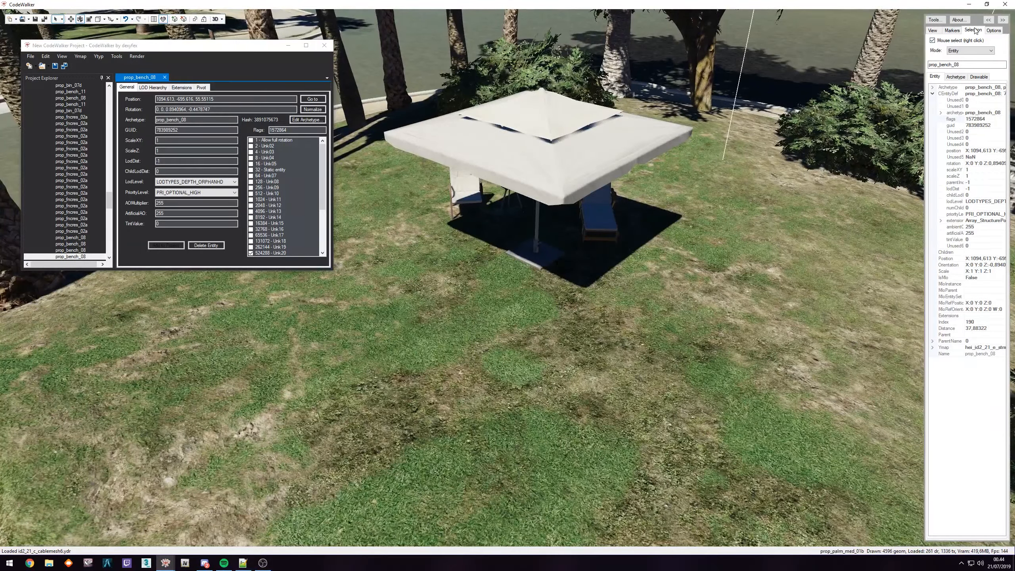
{"action": "left_click_drag", "start_coordinate": [722, 171], "coordinate": [543, 222]}
{"action": "key", "text": "s"}
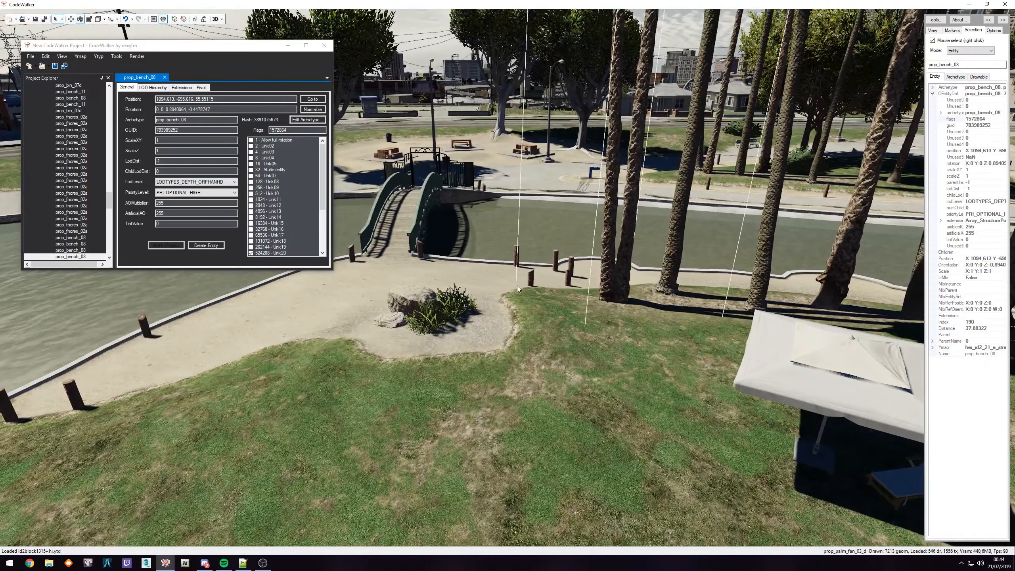
{"action": "left_click_drag", "start_coordinate": [517, 286], "coordinate": [575, 298]}
{"action": "key", "text": "w"}
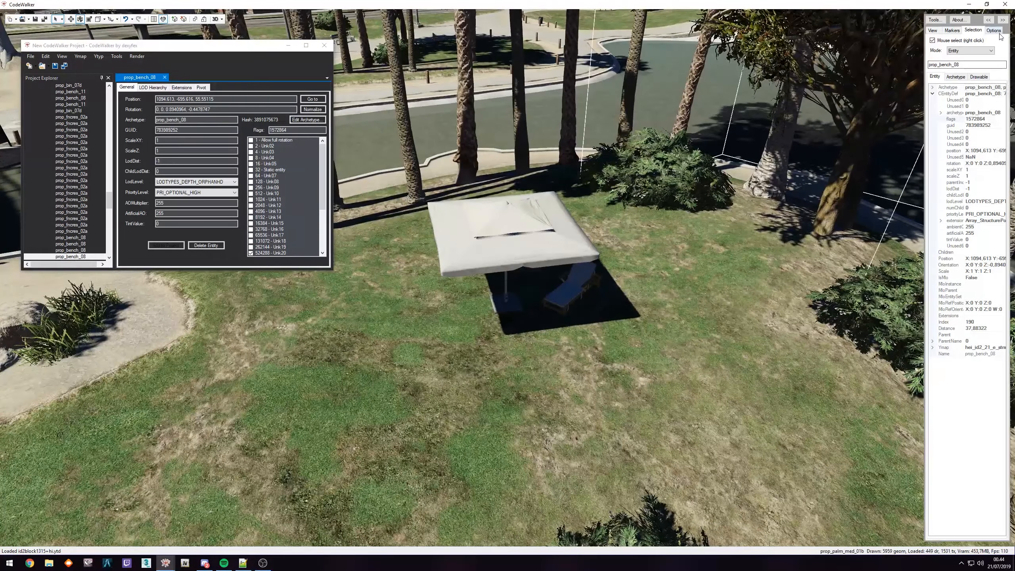
{"action": "left_click", "coordinate": [997, 30]}
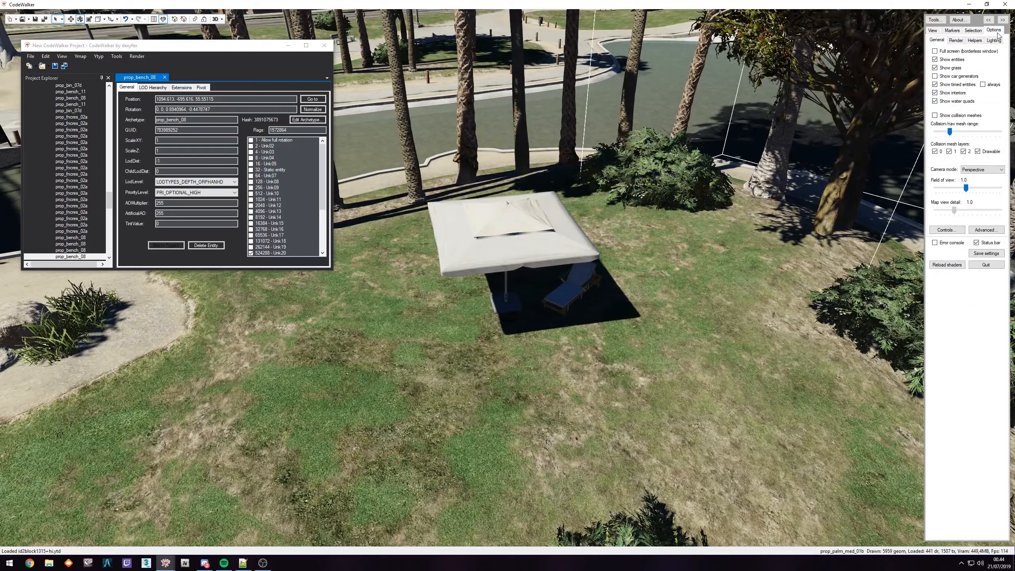
{"action": "left_click", "coordinate": [953, 115]}
- Examine the collision meshes around the parasol, the park bench and the picnic tables, comparing a table with its textured model
{"action": "left_click_drag", "start_coordinate": [631, 259], "coordinate": [680, 254]}
{"action": "key", "text": "w"}
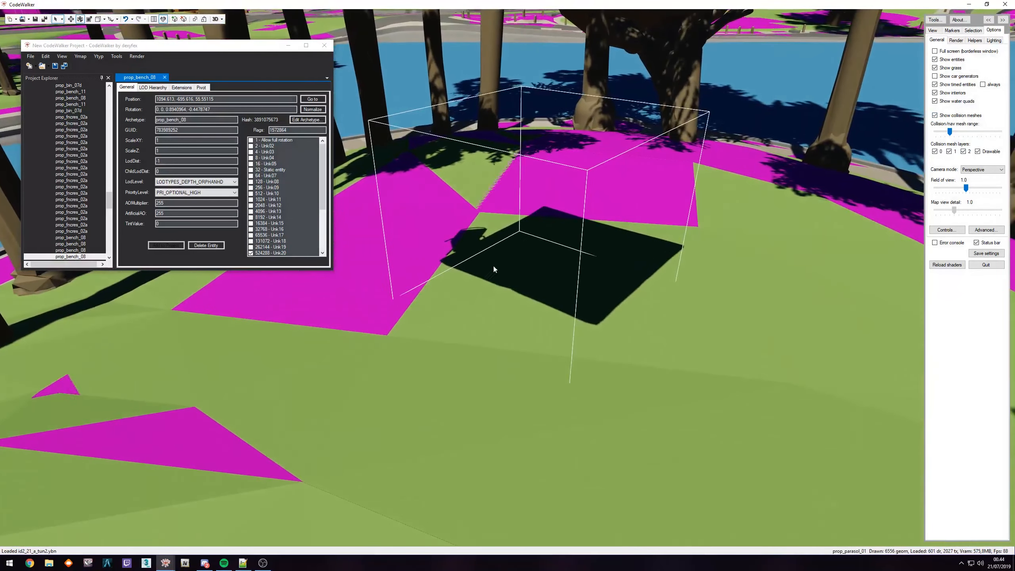
{"action": "left_click_drag", "start_coordinate": [625, 205], "coordinate": [645, 256]}
{"action": "key", "text": "s"}
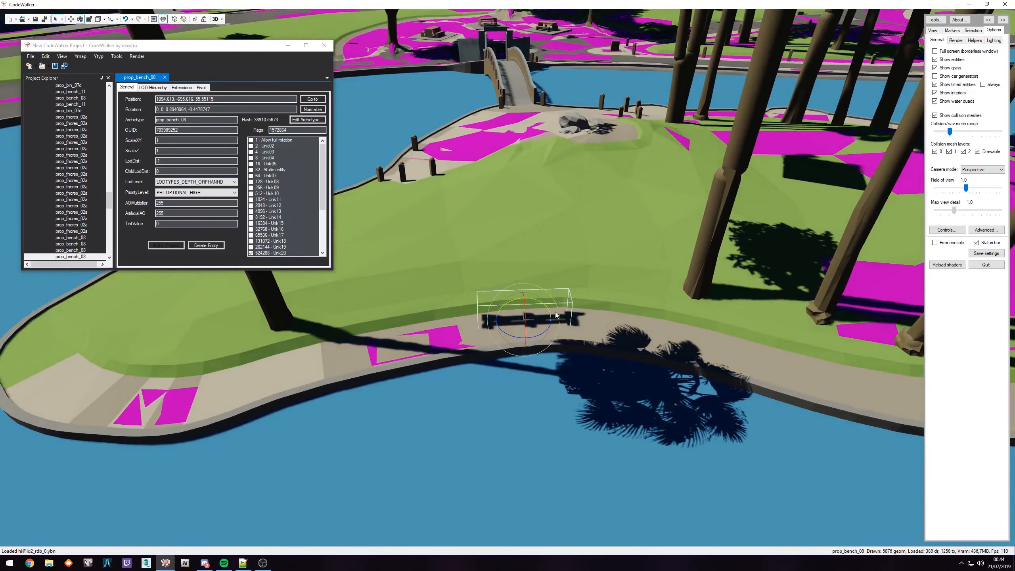
{"action": "left_click_drag", "start_coordinate": [608, 313], "coordinate": [633, 271]}
{"action": "key", "text": "w"}
{"action": "key", "text": "w"}
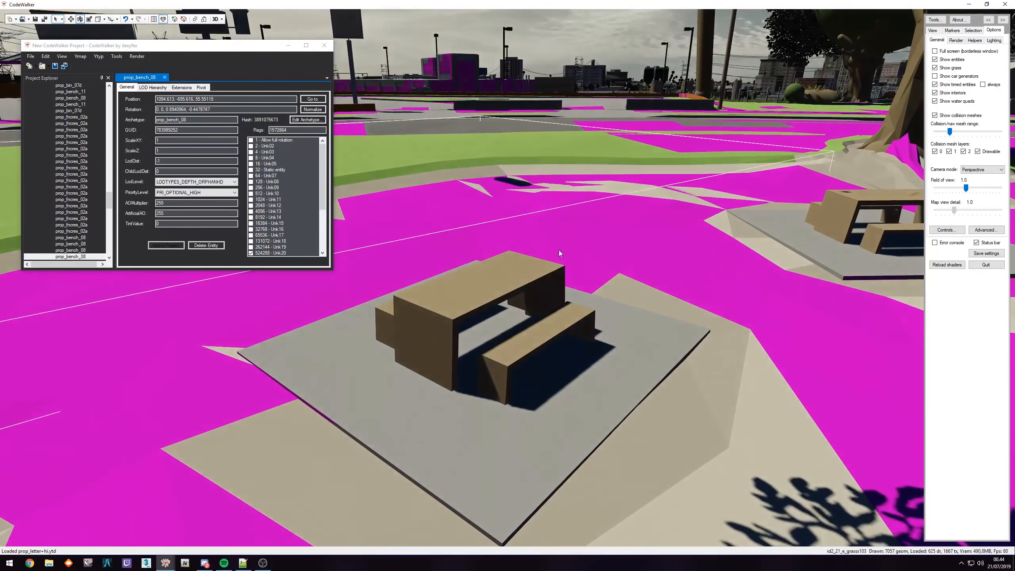
{"action": "left_click", "coordinate": [935, 115]}
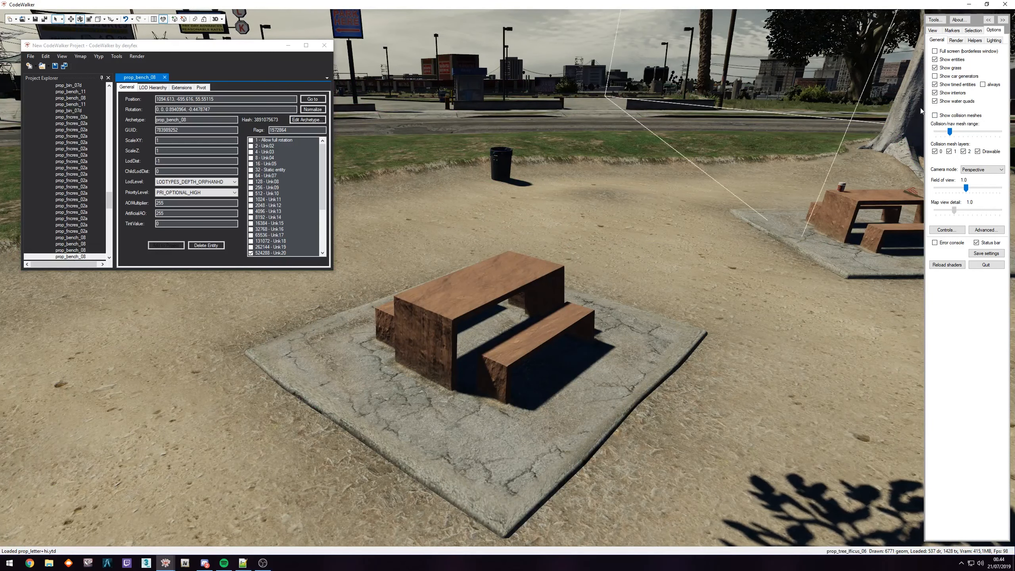
{"action": "left_click", "coordinate": [935, 115]}
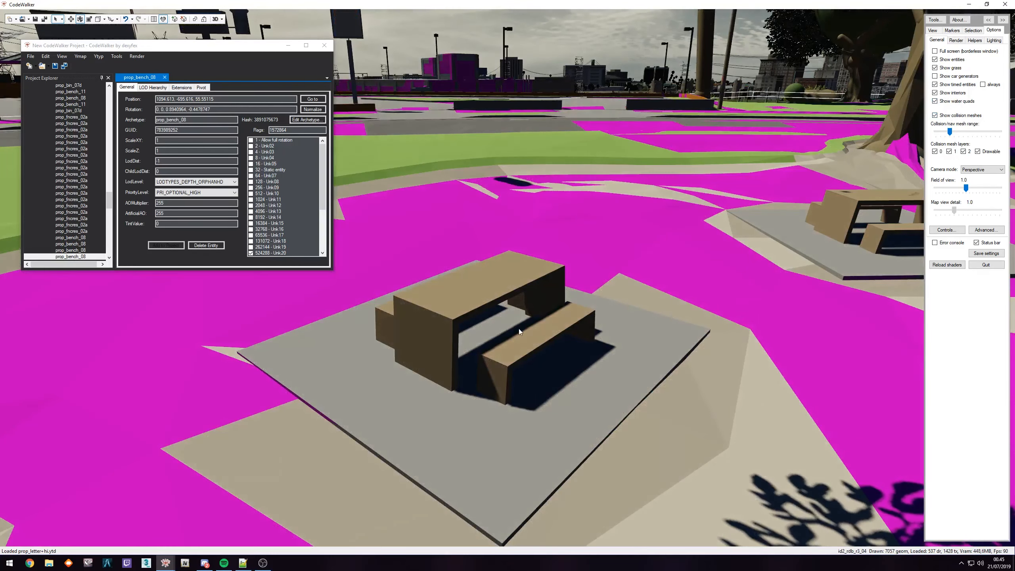
- Survey the collision meshes across the park and lake from above, and hide them again
{"action": "left_click_drag", "start_coordinate": [616, 189], "coordinate": [665, 250]}
{"action": "scroll", "coordinate": [666, 250], "scroll_direction": "down", "scroll_amount": 8}
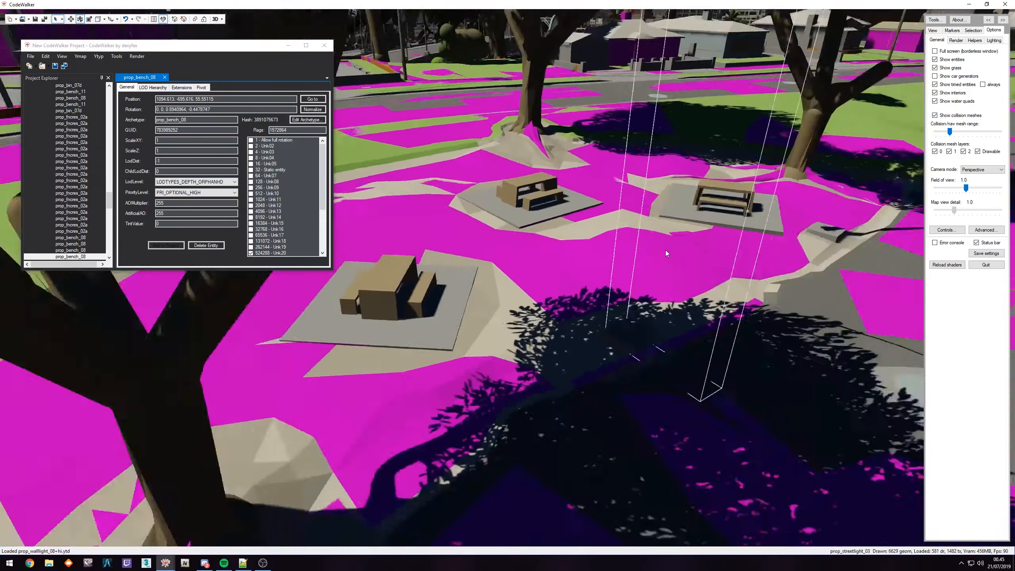
{"action": "scroll", "coordinate": [665, 250], "scroll_direction": "down", "scroll_amount": 10}
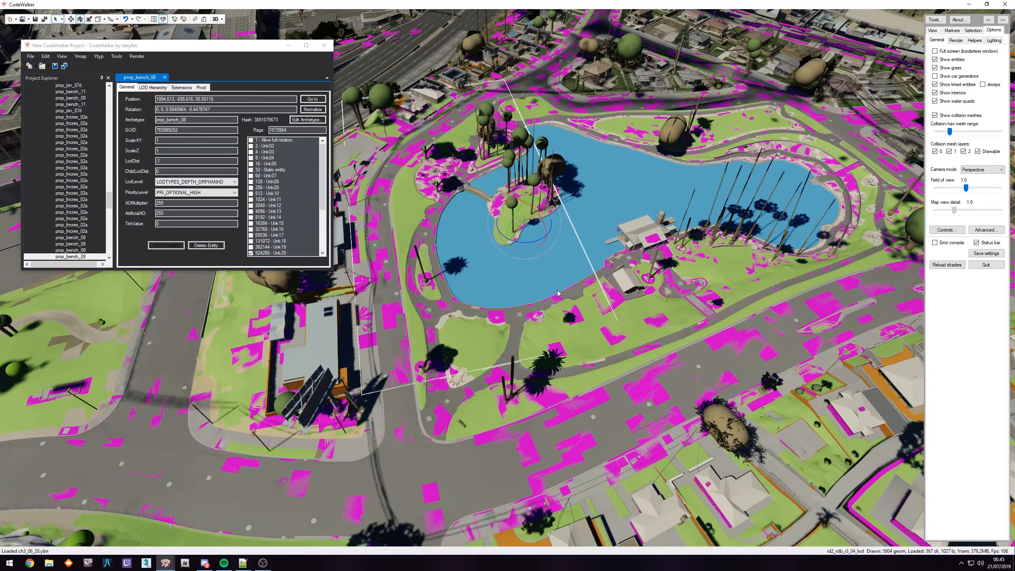
{"action": "left_click", "coordinate": [935, 115]}
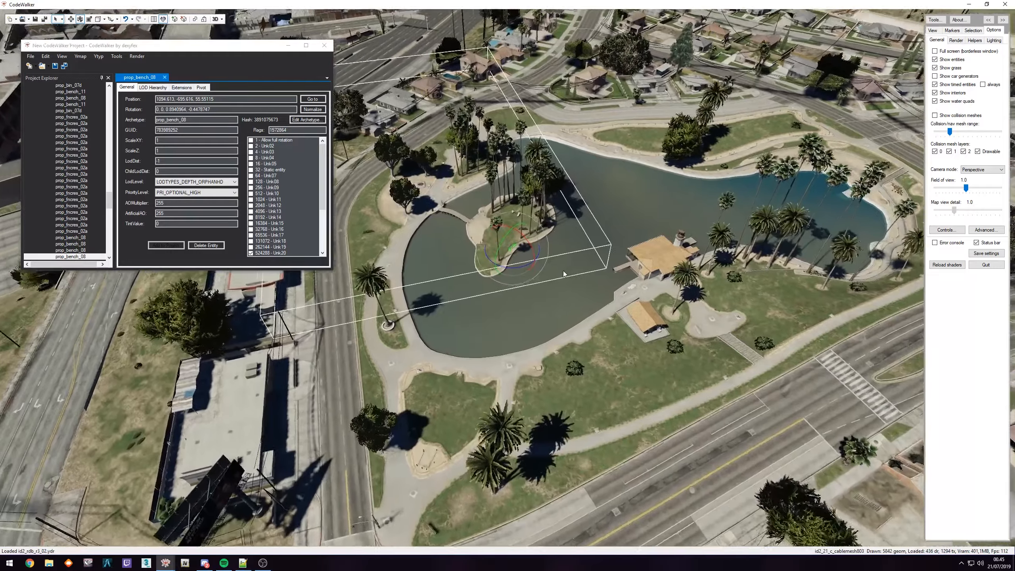
- View the island bench, the lakeside and the parasol seating area from different distances and angles
{"action": "scroll", "coordinate": [563, 271], "scroll_direction": "up", "scroll_amount": 8}
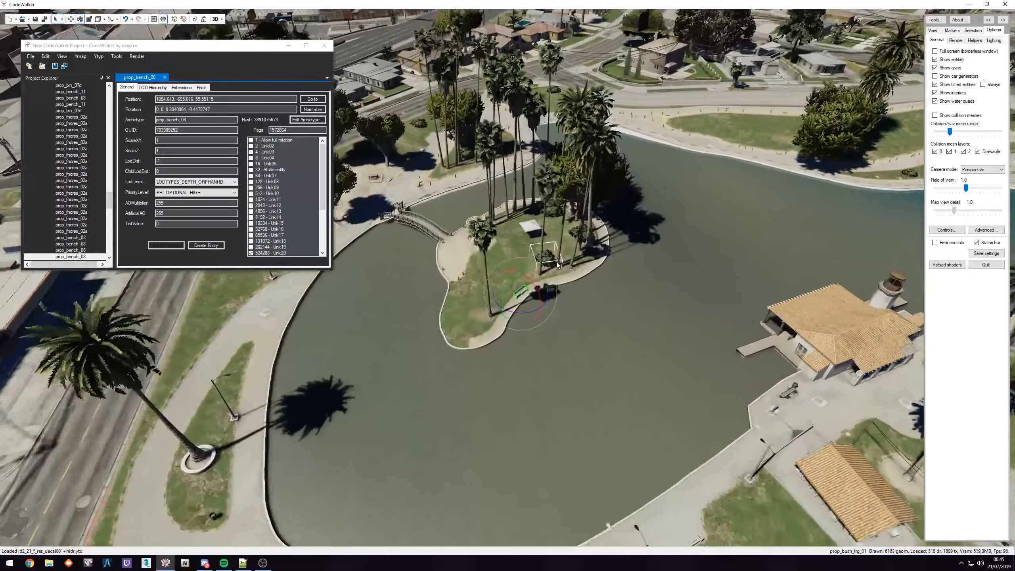
{"action": "scroll", "coordinate": [557, 265], "scroll_direction": "up", "scroll_amount": 12}
{"action": "left_click_drag", "start_coordinate": [557, 265], "coordinate": [439, 254]}
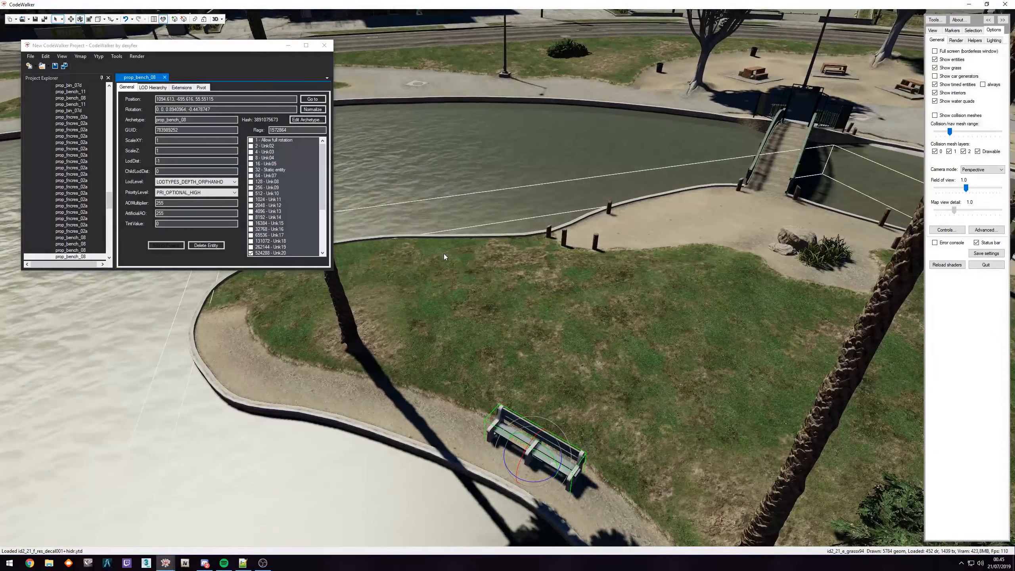
{"action": "scroll", "coordinate": [640, 294], "scroll_direction": "down", "scroll_amount": 10}
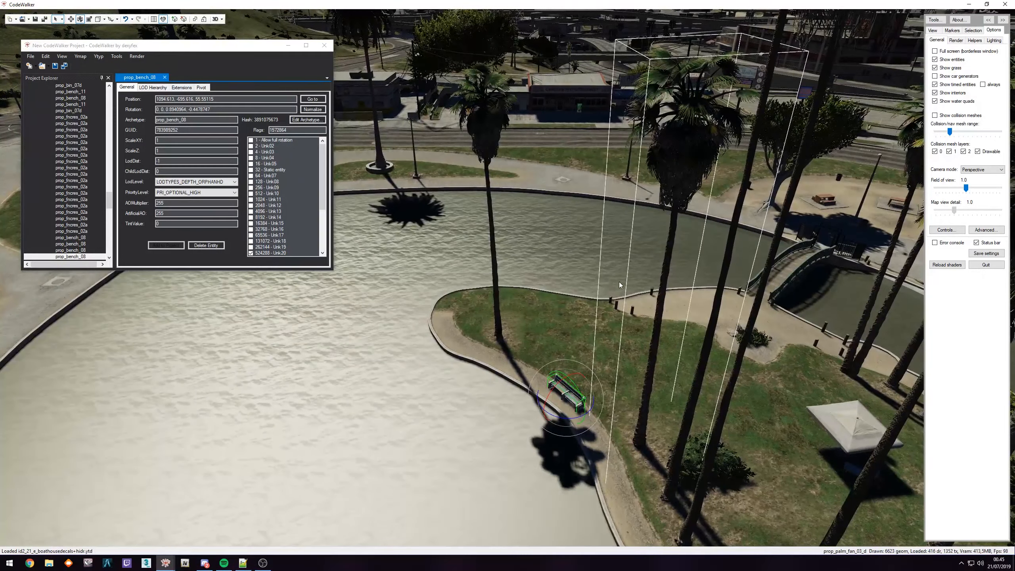
{"action": "left_click_drag", "start_coordinate": [572, 290], "coordinate": [466, 284]}
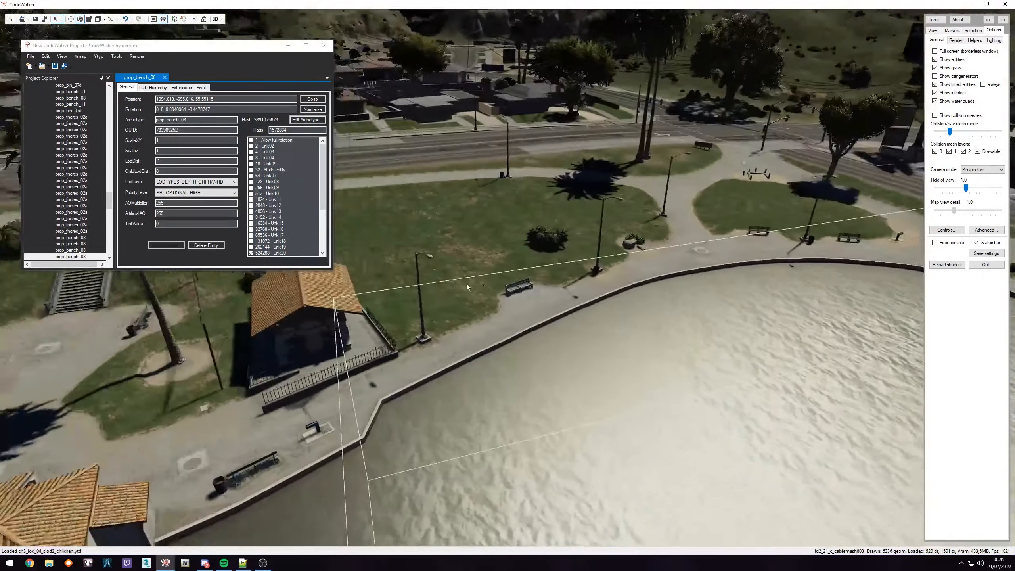
{"action": "left_click_drag", "start_coordinate": [624, 276], "coordinate": [420, 304]}
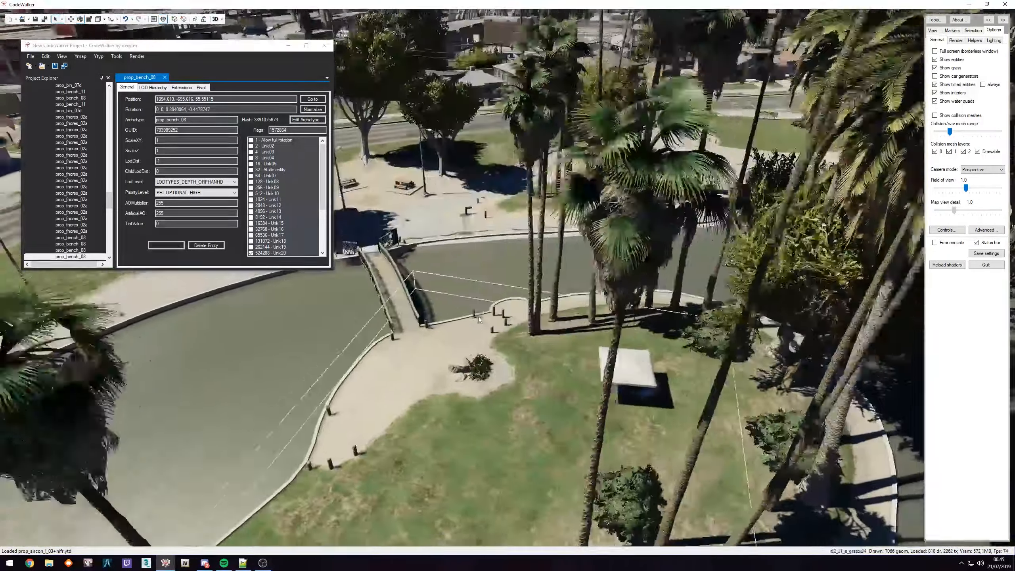
{"action": "key", "text": "w"}
{"action": "left_click_drag", "start_coordinate": [532, 290], "coordinate": [605, 301]}
{"action": "key", "text": "w"}
{"action": "scroll", "coordinate": [605, 303], "scroll_direction": "down", "scroll_amount": 5}
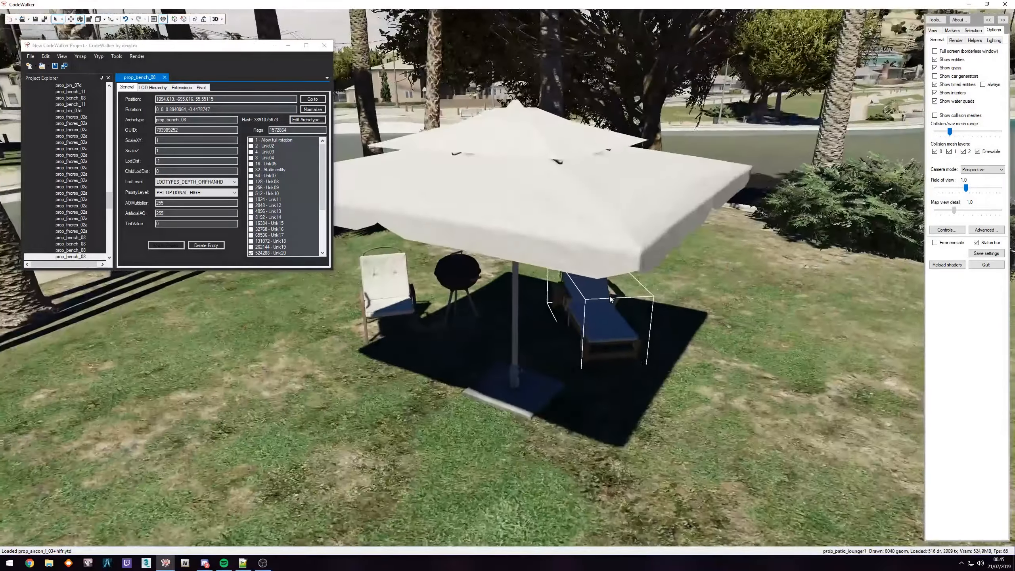
{"action": "scroll", "coordinate": [611, 299], "scroll_direction": "up", "scroll_amount": 2}
{"action": "scroll", "coordinate": [606, 302], "scroll_direction": "down", "scroll_amount": 4}
{"action": "scroll", "coordinate": [605, 303], "scroll_direction": "up", "scroll_amount": 3}
{"action": "scroll", "coordinate": [606, 306], "scroll_direction": "down", "scroll_amount": 5}
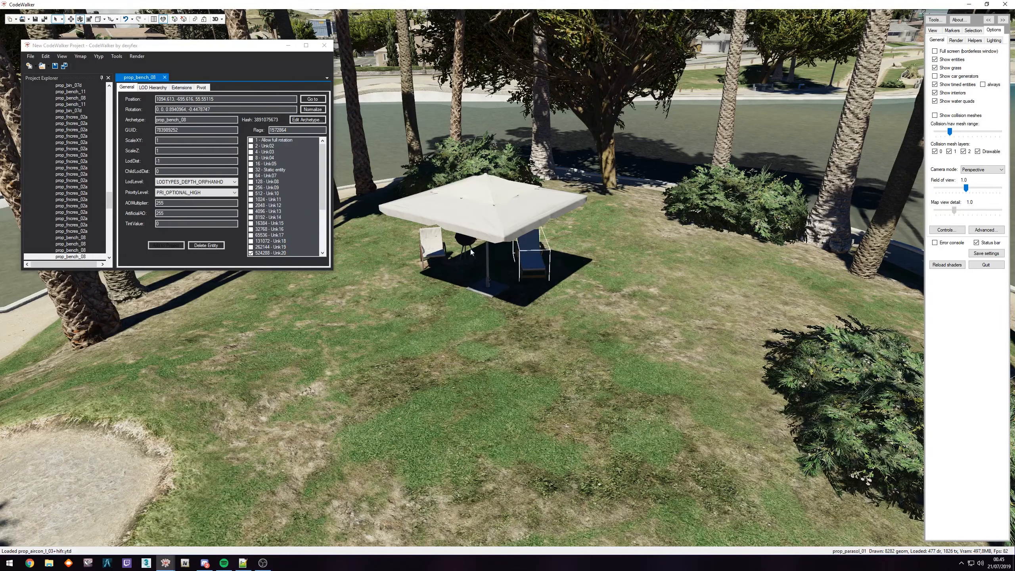
- Recalculate all flags and the extents of map1.ymap
{"action": "left_click_drag", "start_coordinate": [109, 199], "coordinate": [115, 95]}
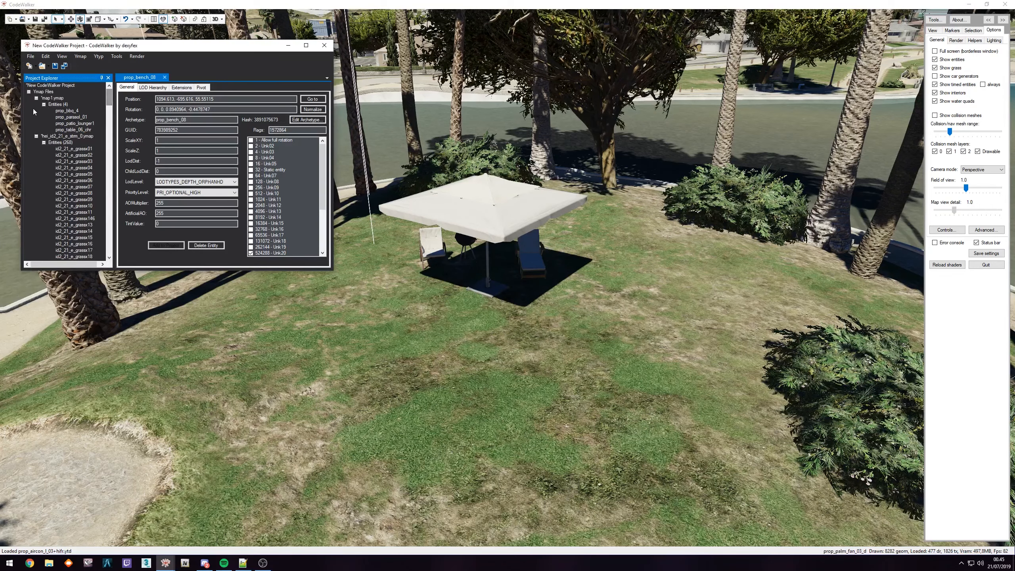
{"action": "left_click", "coordinate": [59, 105]}
{"action": "left_click", "coordinate": [292, 176]}
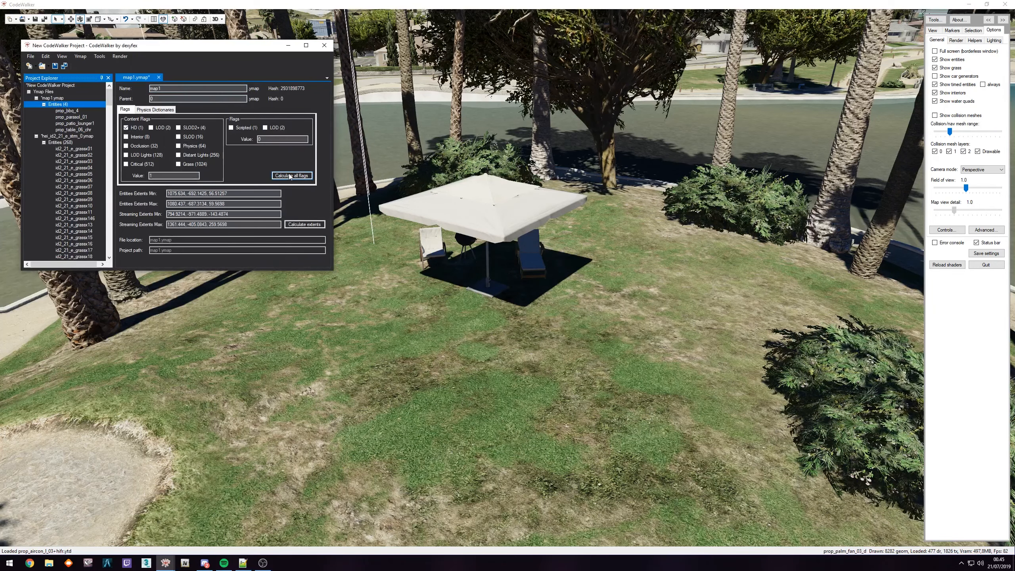
{"action": "left_click", "coordinate": [304, 225]}
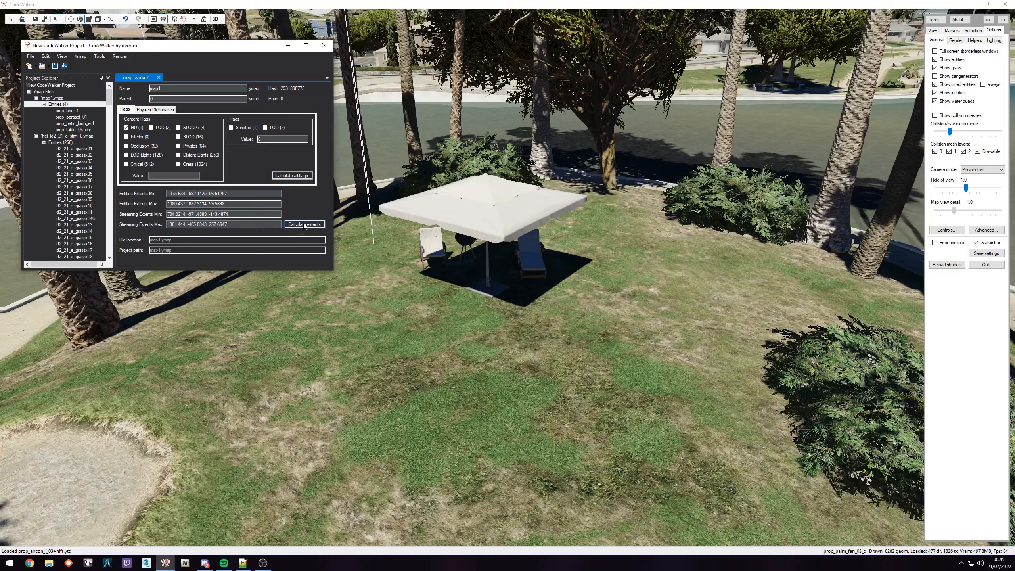
- Recalculate the extents and all flags of hei_id2_21_e_strm_0.ymap
{"action": "left_click", "coordinate": [65, 137]}
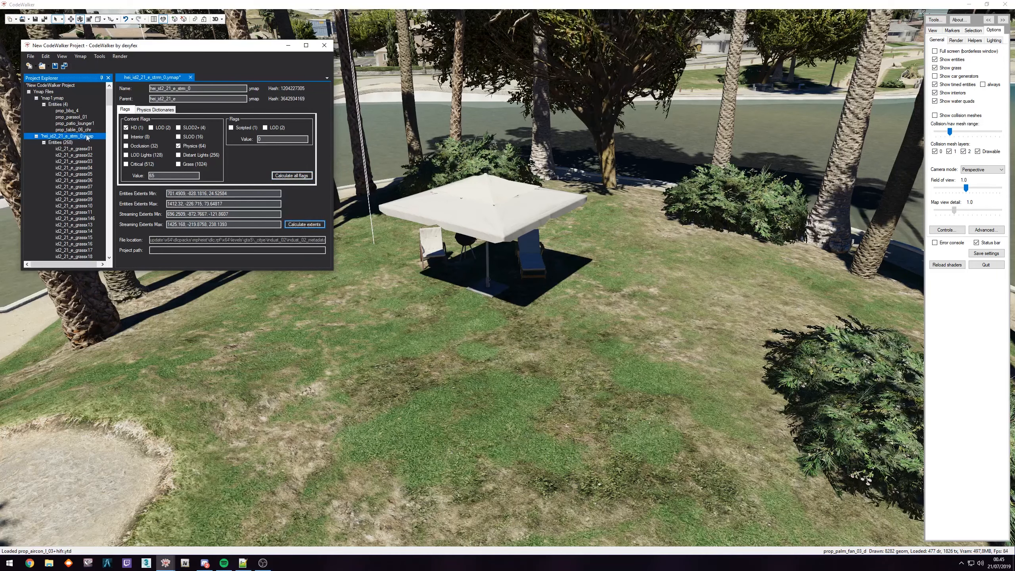
{"action": "left_click", "coordinate": [303, 225]}
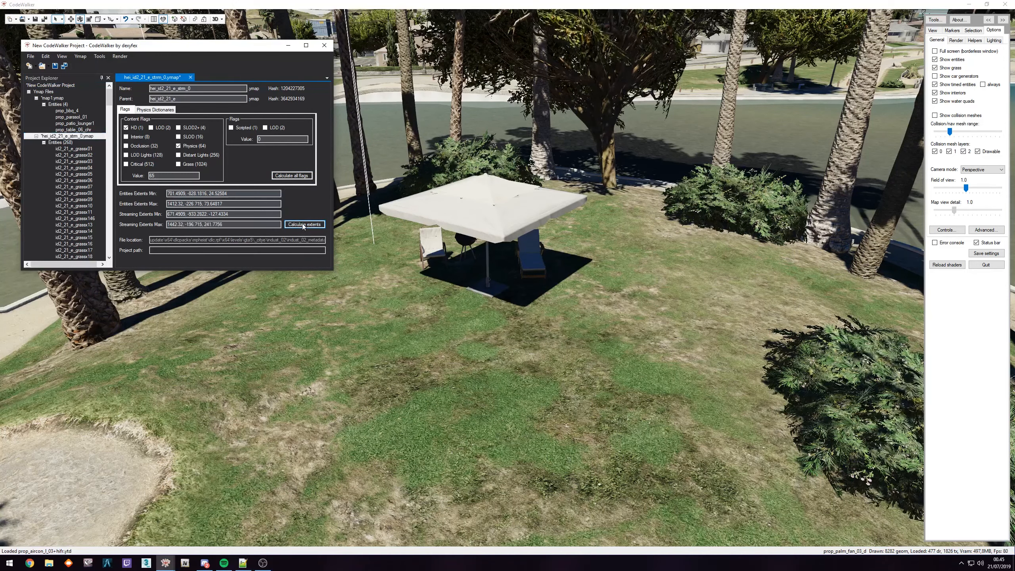
{"action": "left_click", "coordinate": [297, 176]}
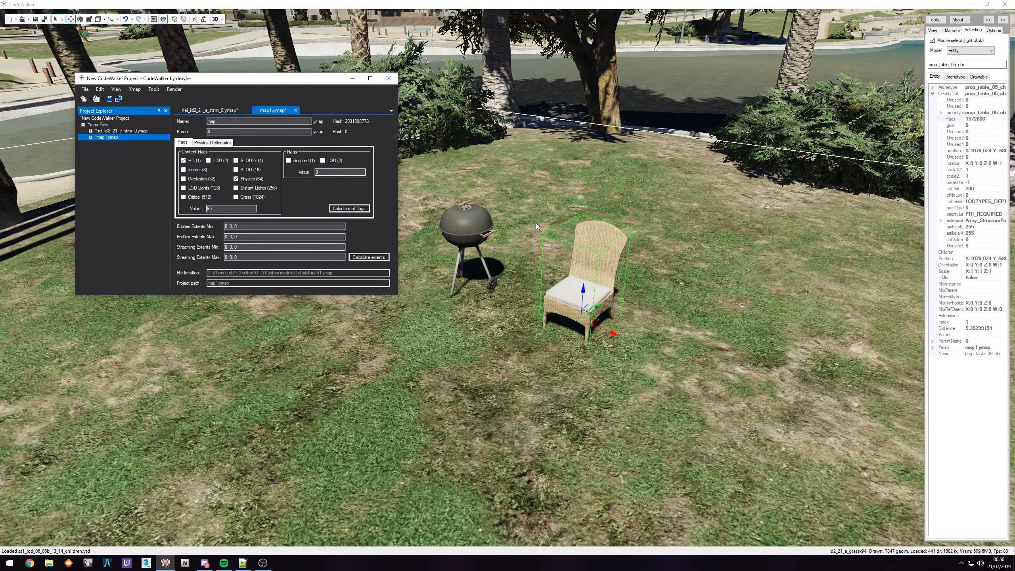
- Calculate all flags and the entity and streaming extents for the map1.ymap holding the barbecue and chair
{"action": "scroll", "coordinate": [613, 182], "scroll_direction": "down", "scroll_amount": 5}
{"action": "left_click_drag", "start_coordinate": [611, 185], "coordinate": [552, 271]}
{"action": "left_click_drag", "start_coordinate": [553, 272], "coordinate": [617, 283]}
{"action": "key", "text": "w"}
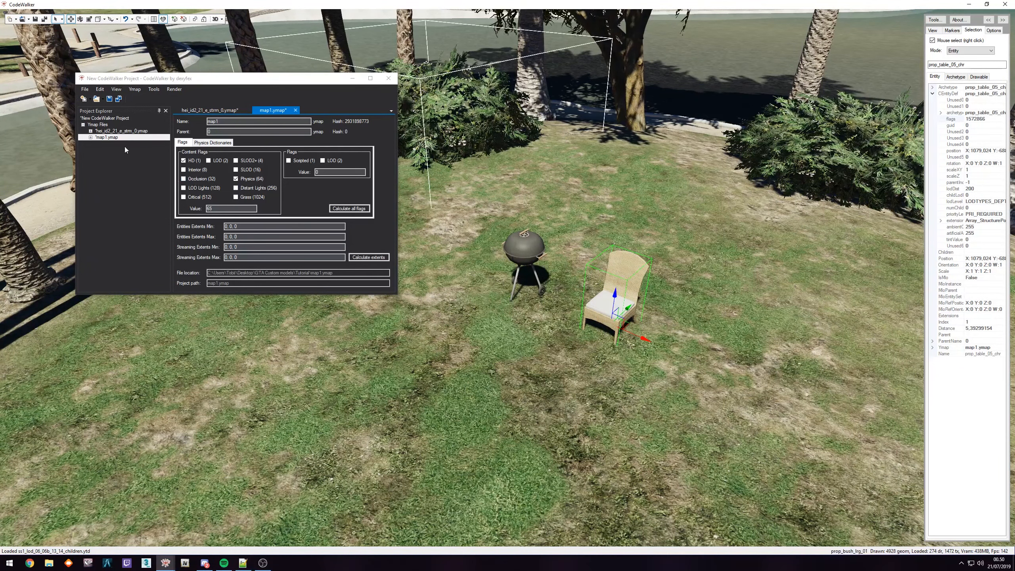
{"action": "left_click", "coordinate": [114, 139]}
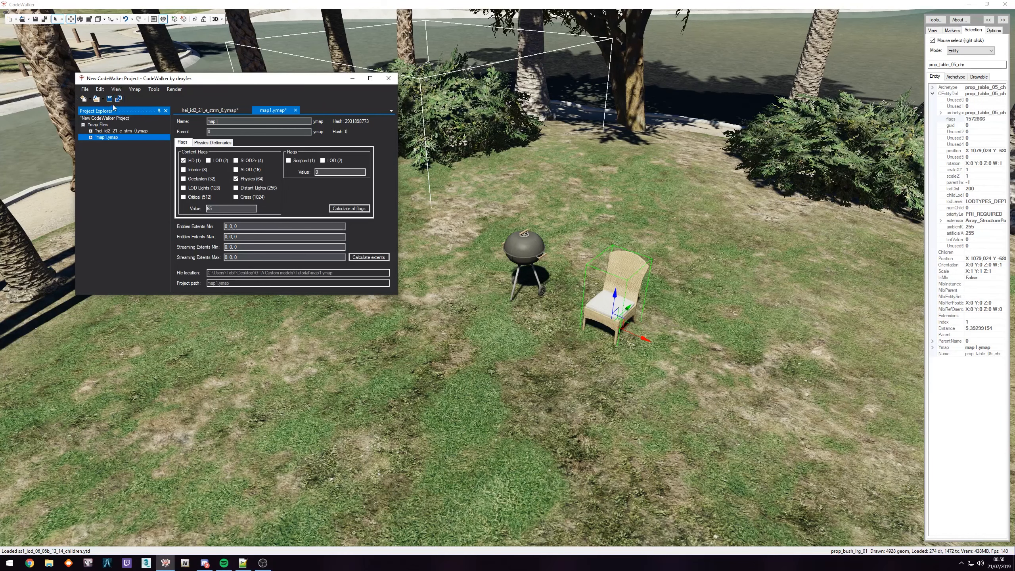
{"action": "key", "text": "Up"}
{"action": "left_click", "coordinate": [107, 137]}
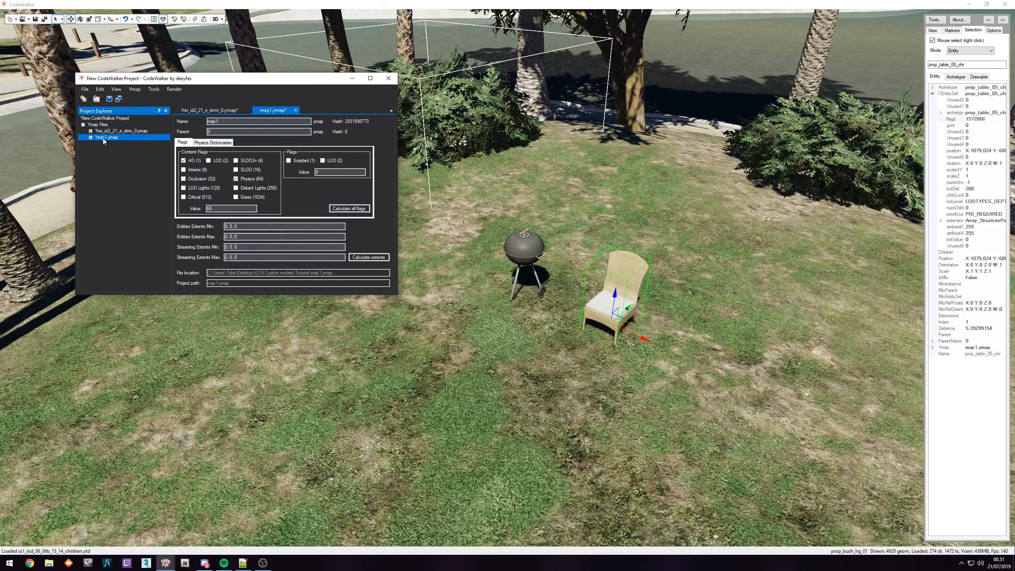
{"action": "left_click", "coordinate": [347, 208]}
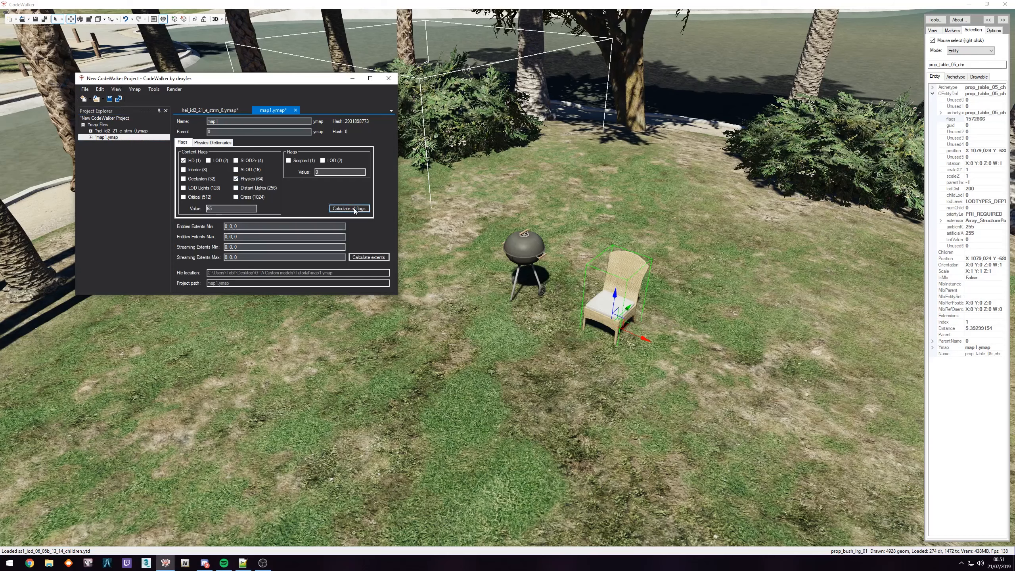
{"action": "left_click", "coordinate": [368, 257]}
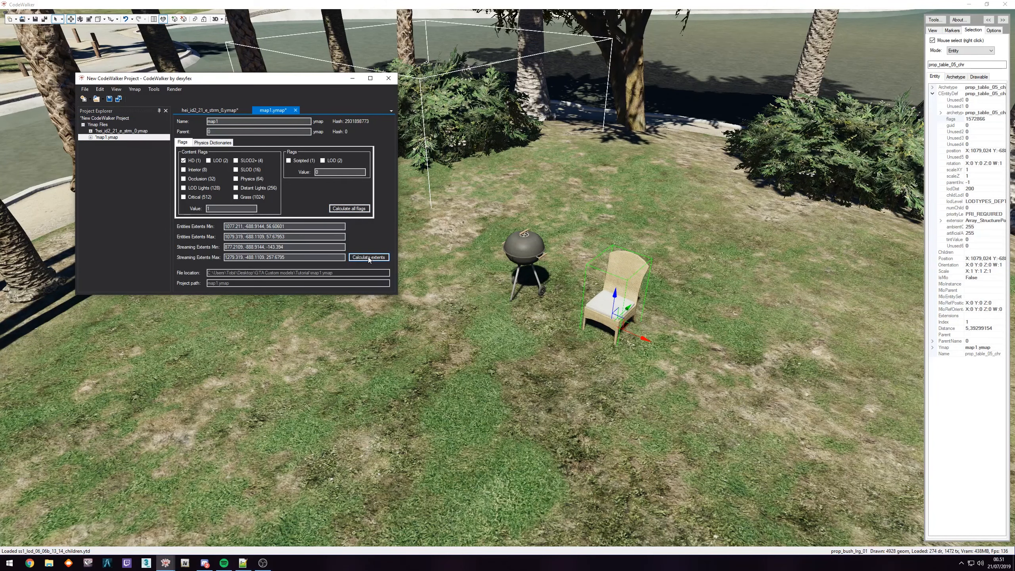
- Save map1.ymap as tutorial.ymap in the Tutorial folder, replacing the existing file
{"action": "left_click", "coordinate": [110, 99]}
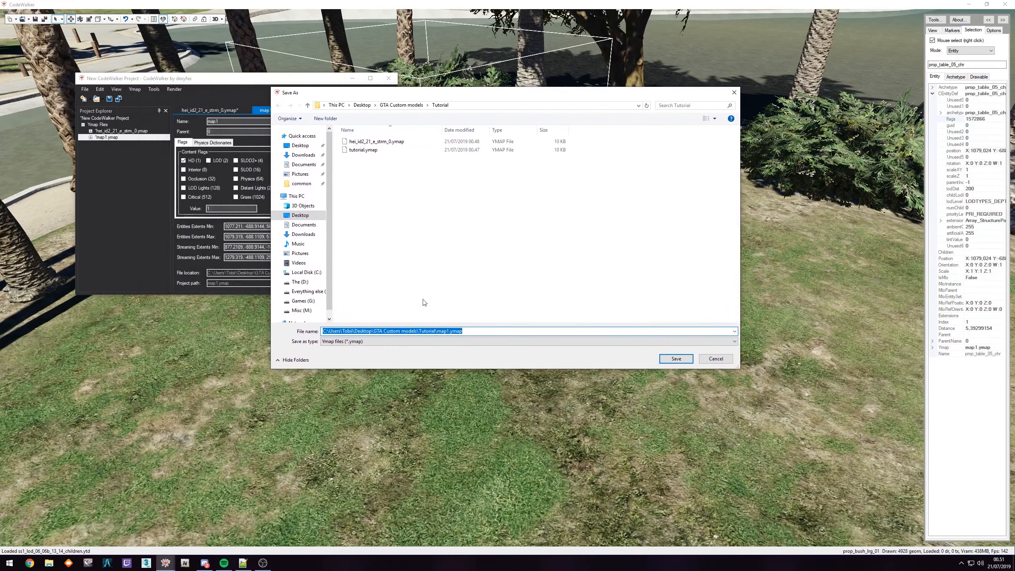
{"action": "left_click", "coordinate": [364, 152]}
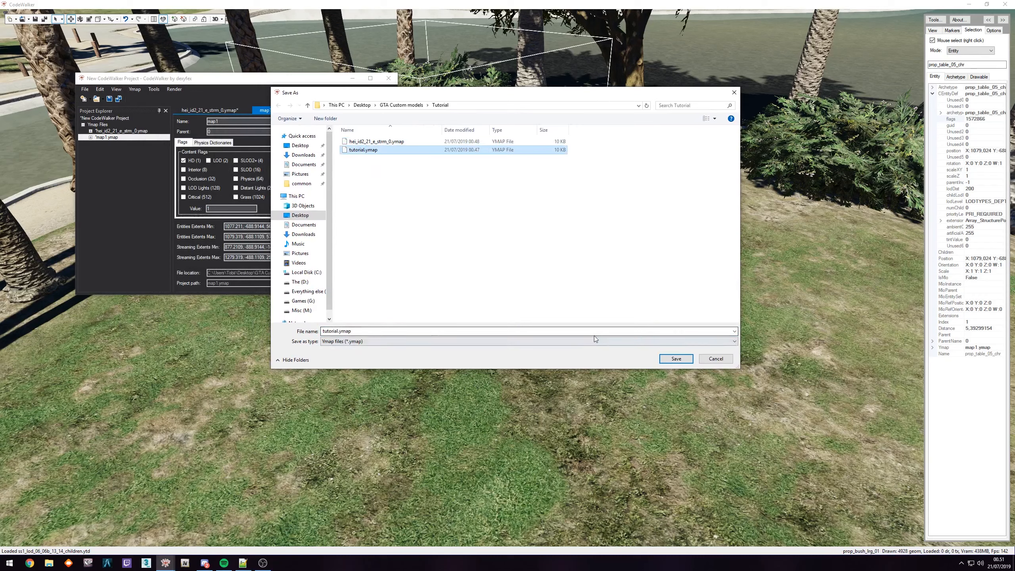
{"action": "left_click", "coordinate": [684, 362]}
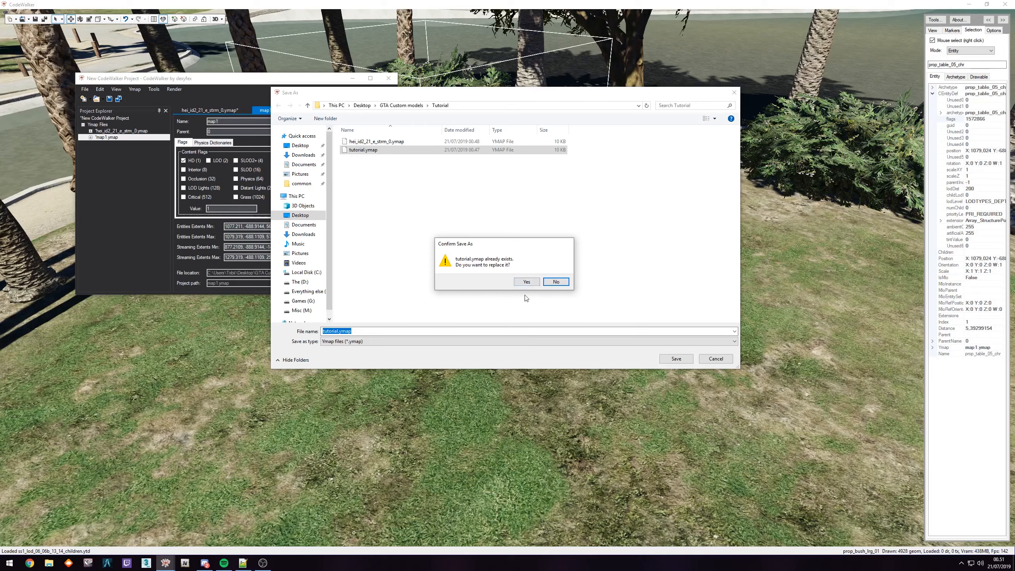
{"action": "left_click", "coordinate": [527, 282]}
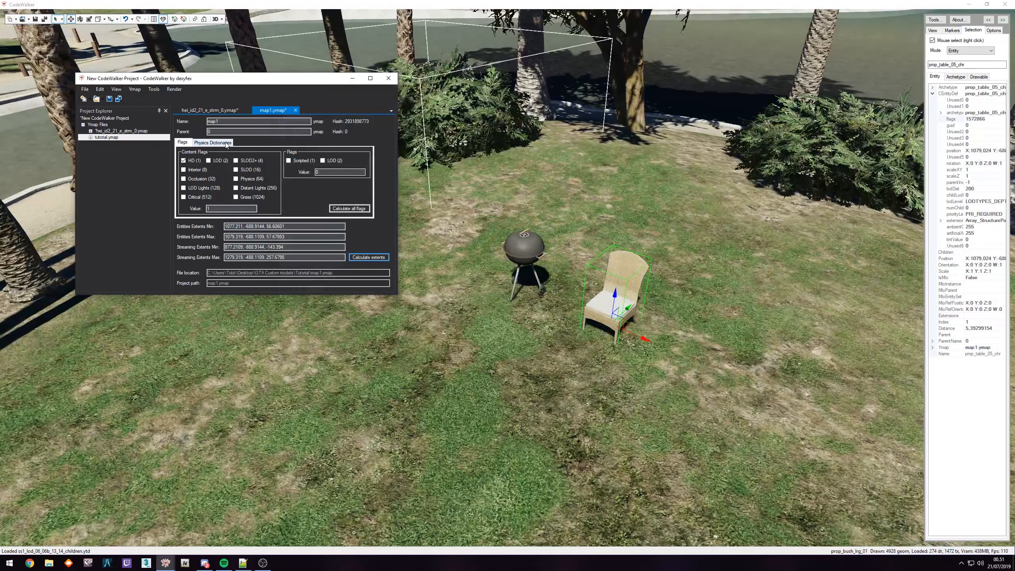
- Save hei_id2_21_e_strm_0.ymap in the Tutorial folder under its existing name
{"action": "left_click", "coordinate": [114, 132]}
{"action": "left_click", "coordinate": [108, 137]}
{"action": "left_click", "coordinate": [113, 131]}
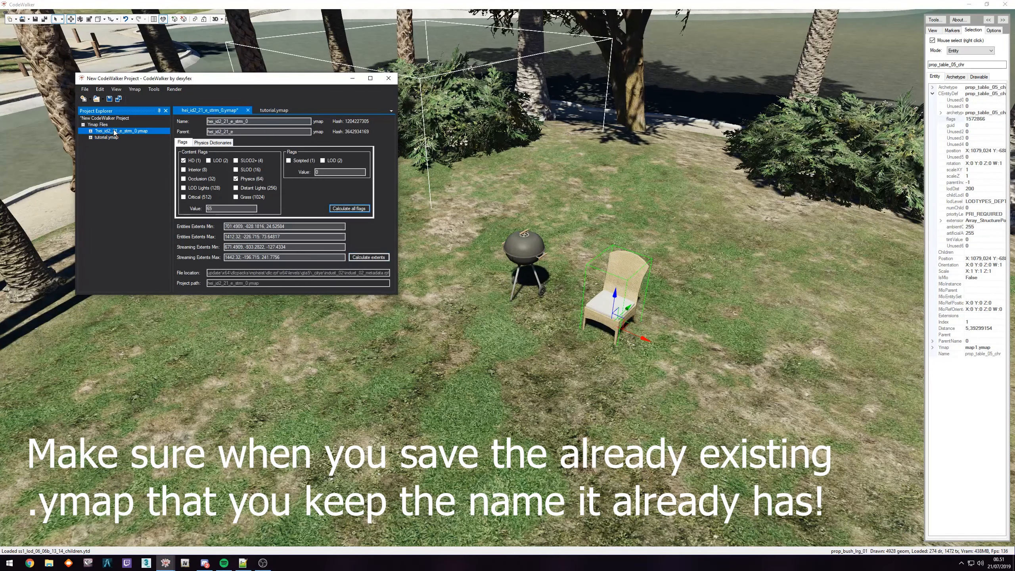
{"action": "left_click", "coordinate": [107, 137]}
{"action": "left_click", "coordinate": [112, 131]}
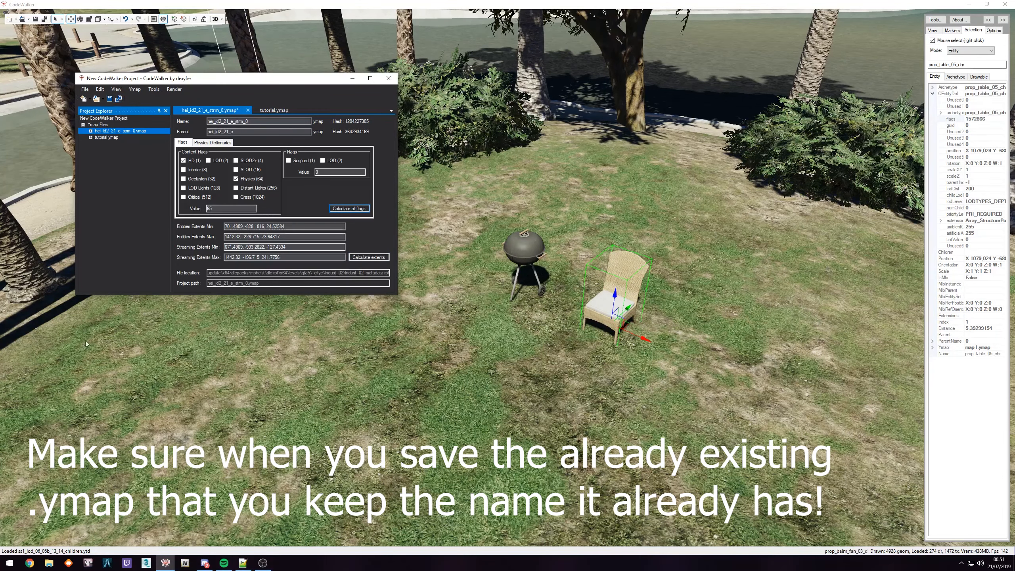
- Switch to File Explorer, open Desktop > GTA Custom models > Tutorial and check the saved ymap files and their sizes
{"action": "left_click", "coordinate": [49, 563]}
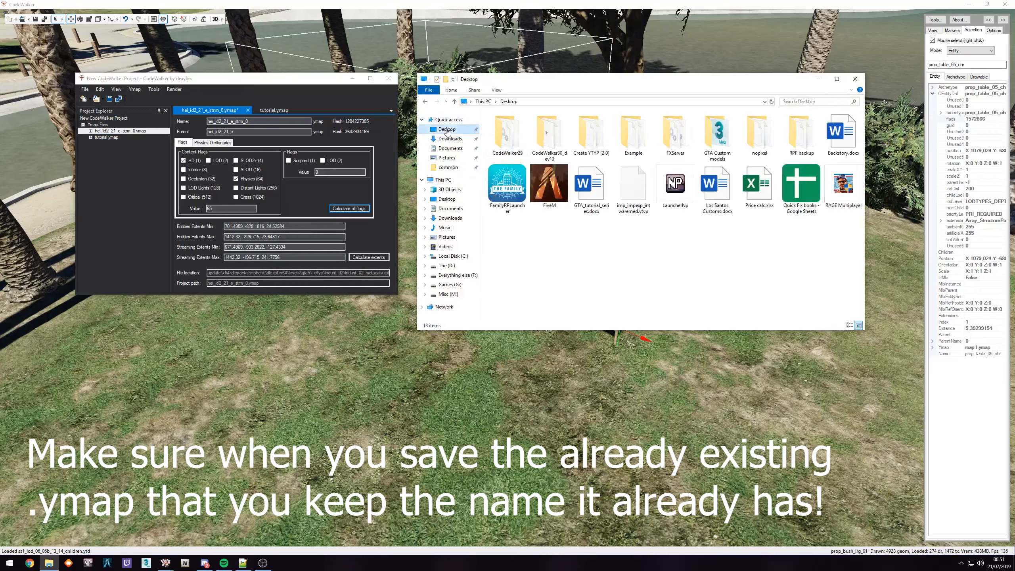
{"action": "double_click", "coordinate": [717, 136]}
{"action": "double_click", "coordinate": [515, 212]}
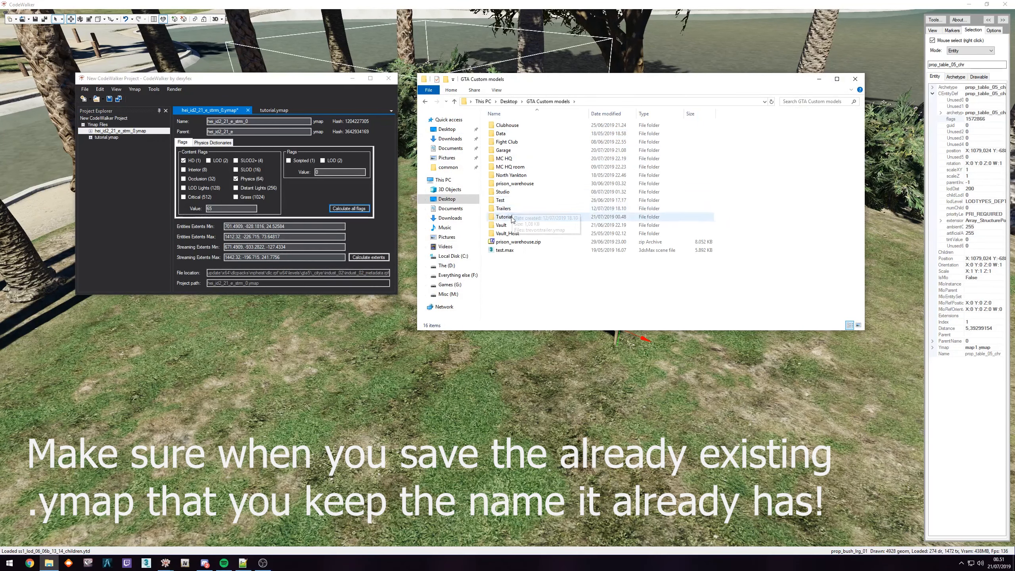
{"action": "left_click_drag", "start_coordinate": [582, 185], "coordinate": [507, 123]}
{"action": "left_click", "coordinate": [526, 171]}
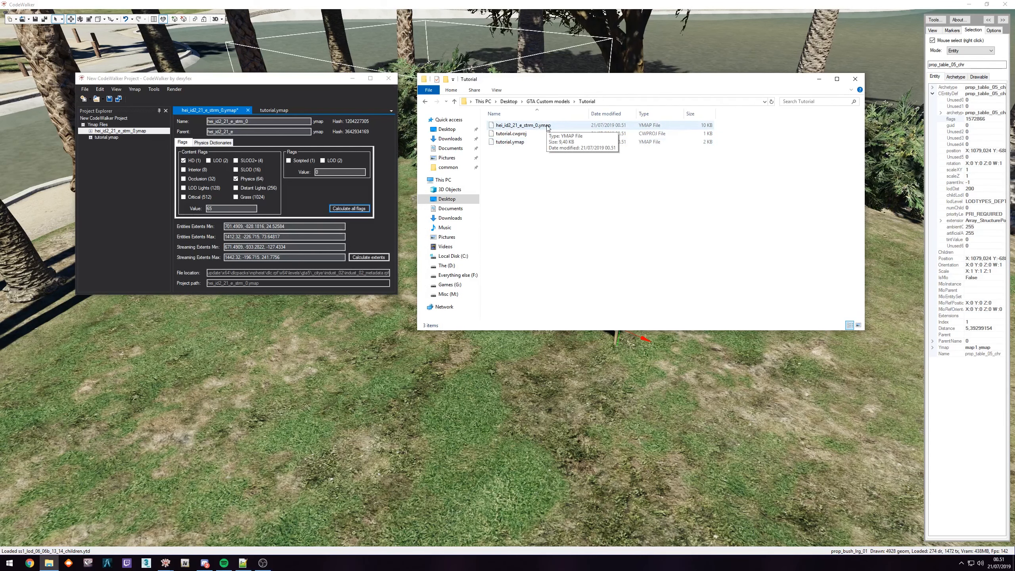
{"action": "left_click_drag", "start_coordinate": [544, 169], "coordinate": [513, 127]}
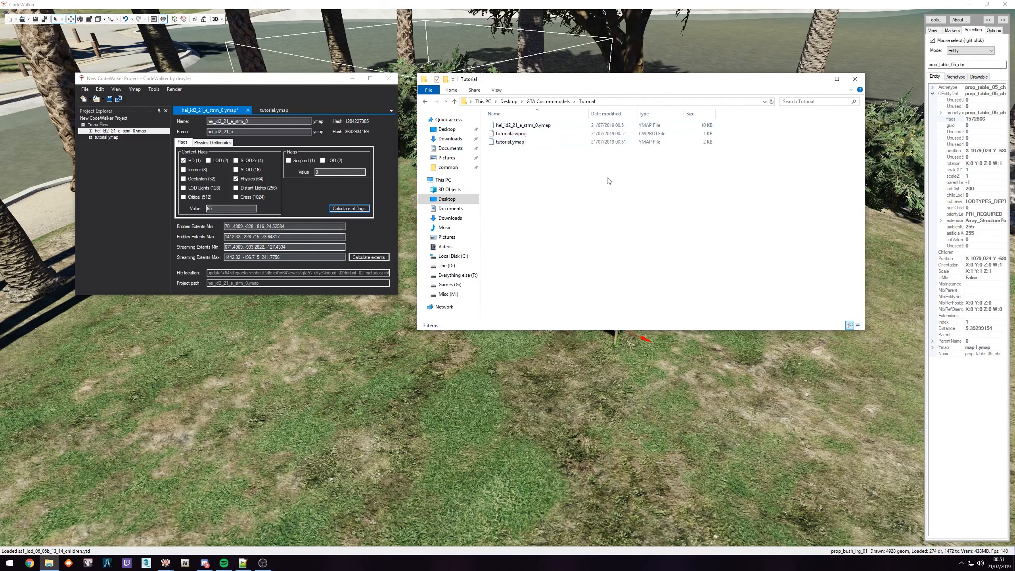
{"action": "left_click", "coordinate": [708, 127]}
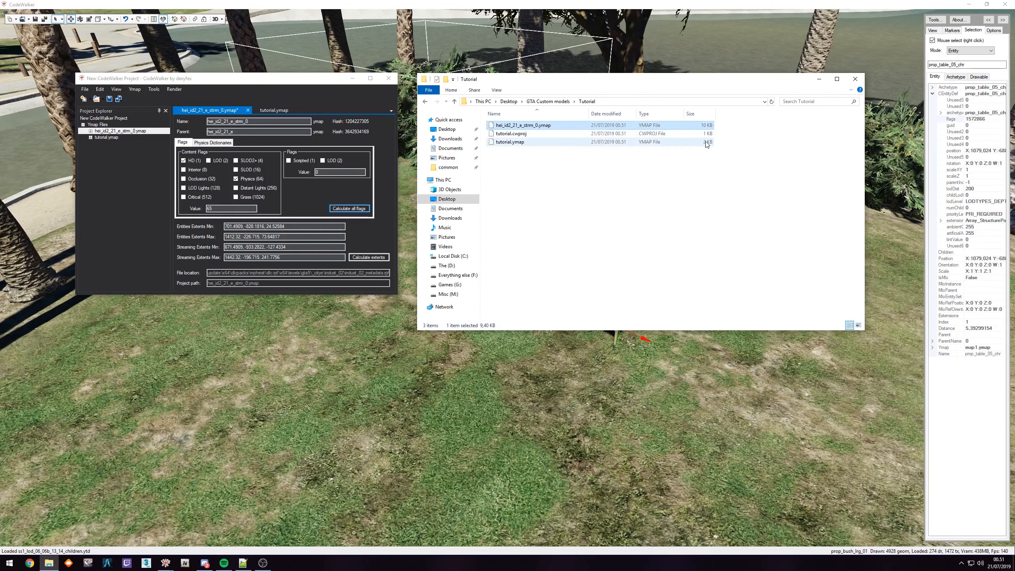
{"action": "left_click", "coordinate": [706, 142]}
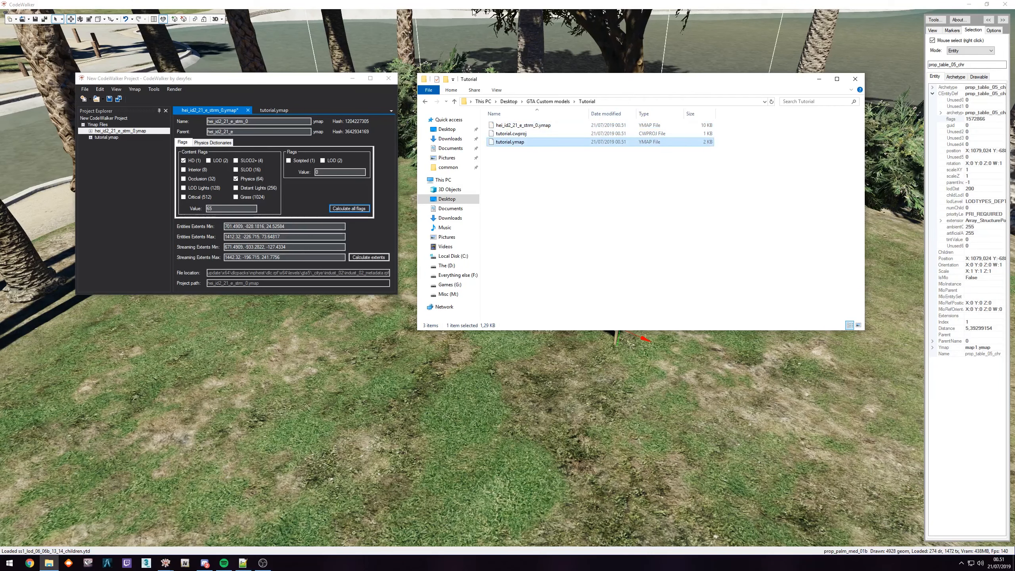
- Switch back to CodeWalker, generate a manifest for the project's two ymaps and save it as _manifest.ymf in the Tutorial folder
{"action": "left_click", "coordinate": [432, 6]}
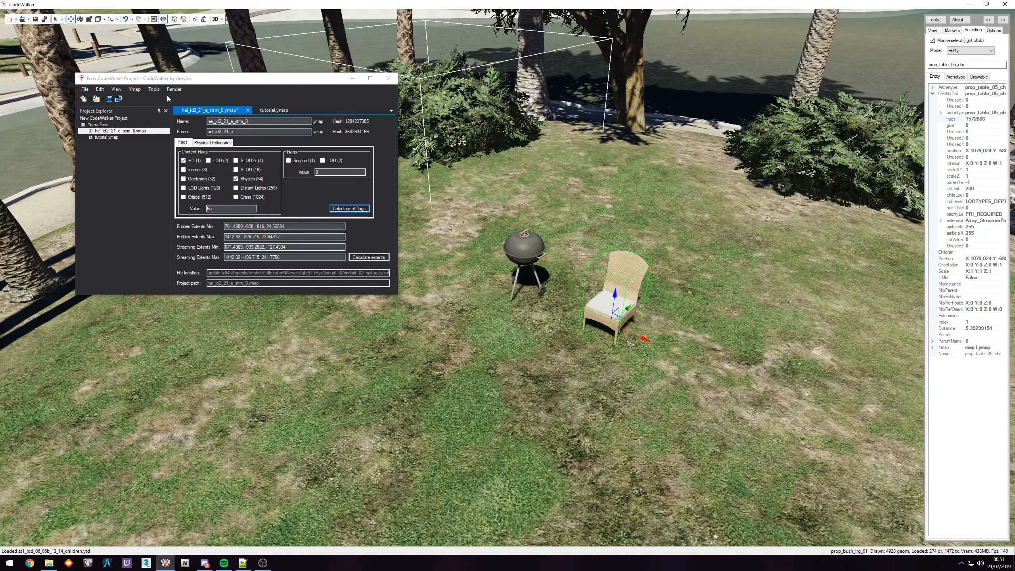
{"action": "left_click_drag", "start_coordinate": [212, 83], "coordinate": [146, 41]}
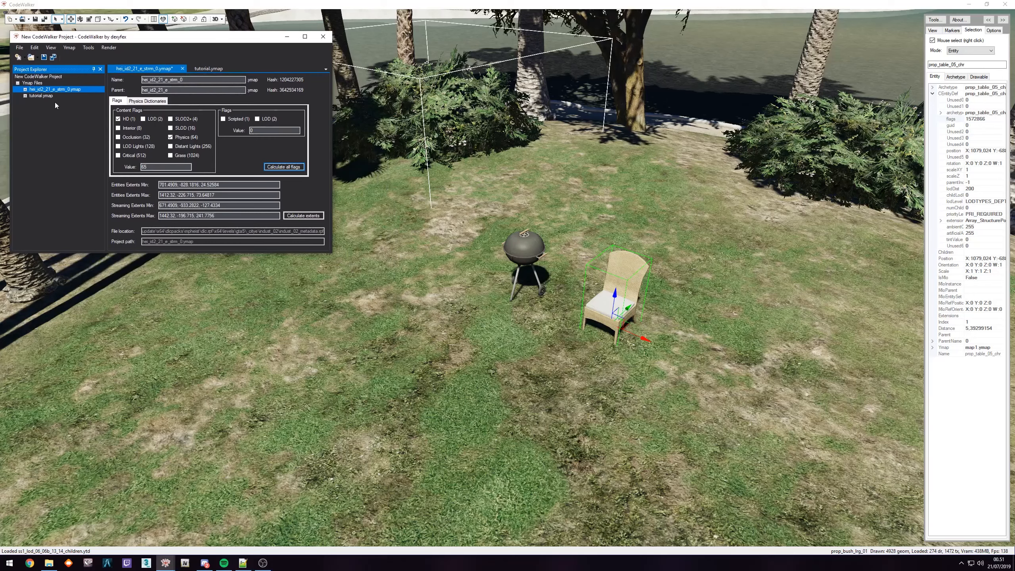
{"action": "left_click", "coordinate": [43, 95]}
{"action": "left_click", "coordinate": [58, 89]}
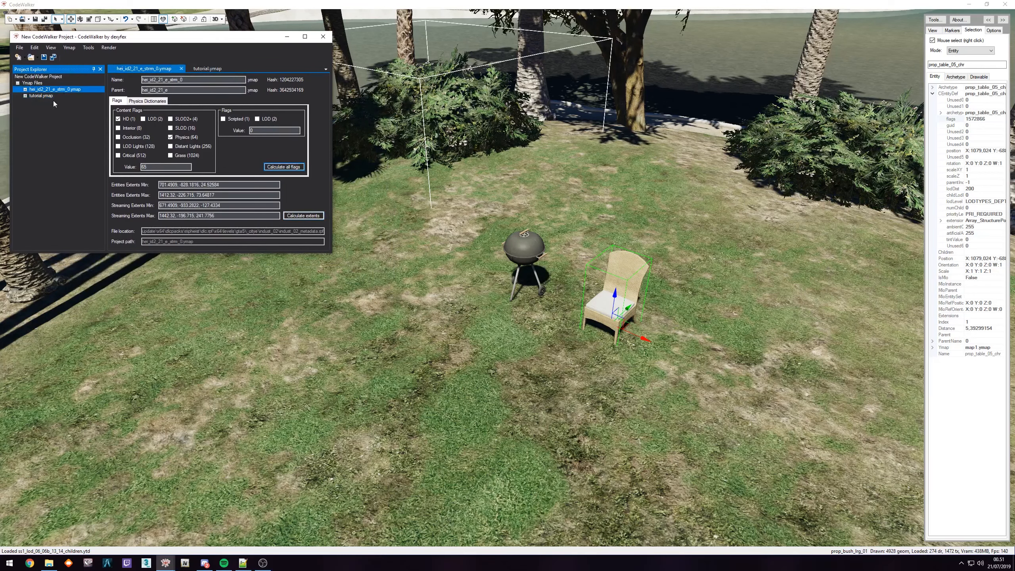
{"action": "left_click", "coordinate": [95, 50]}
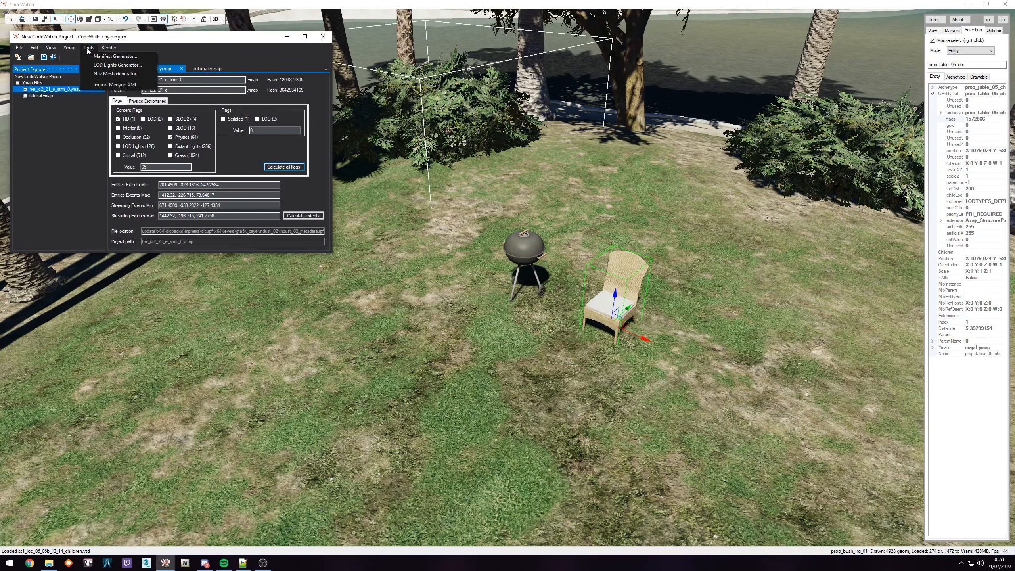
{"action": "left_click", "coordinate": [110, 57]}
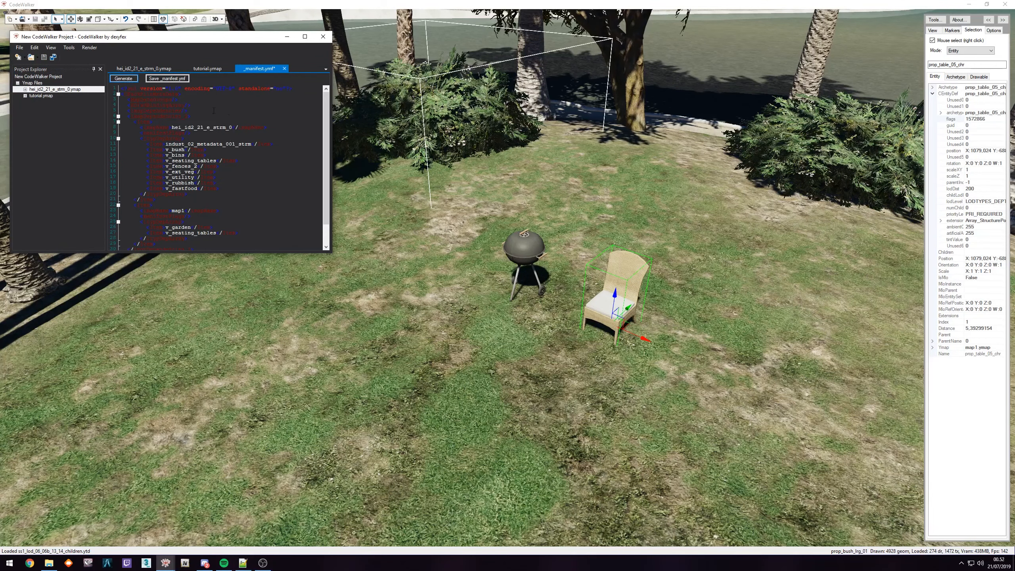
{"action": "mouse_move", "coordinate": [327, 116]}
{"action": "left_mouse_down"}
{"action": "mouse_move", "coordinate": [325, 132]}
{"action": "mouse_move", "coordinate": [325, 111]}
{"action": "left_mouse_up"}
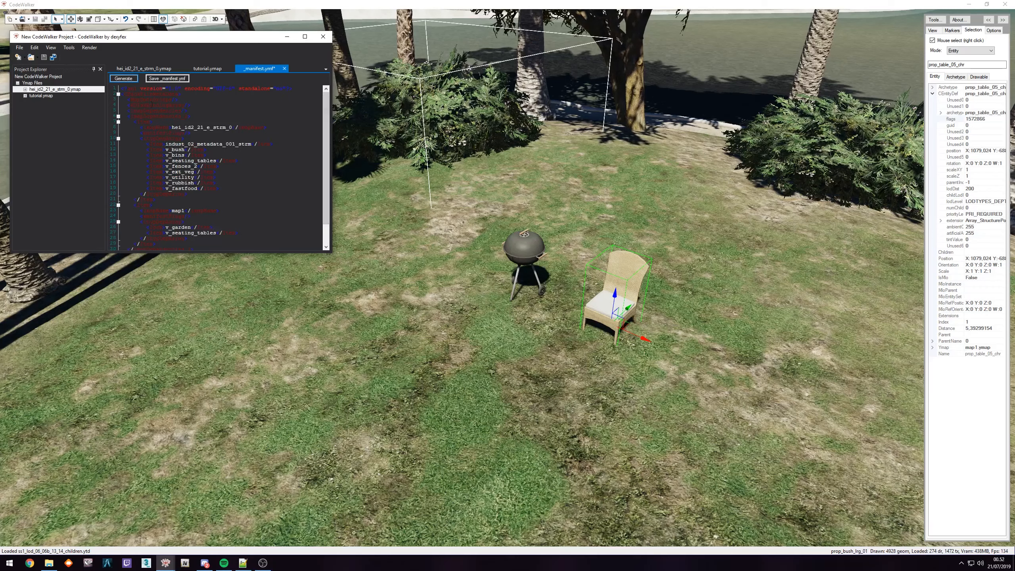
{"action": "left_click", "coordinate": [165, 78]}
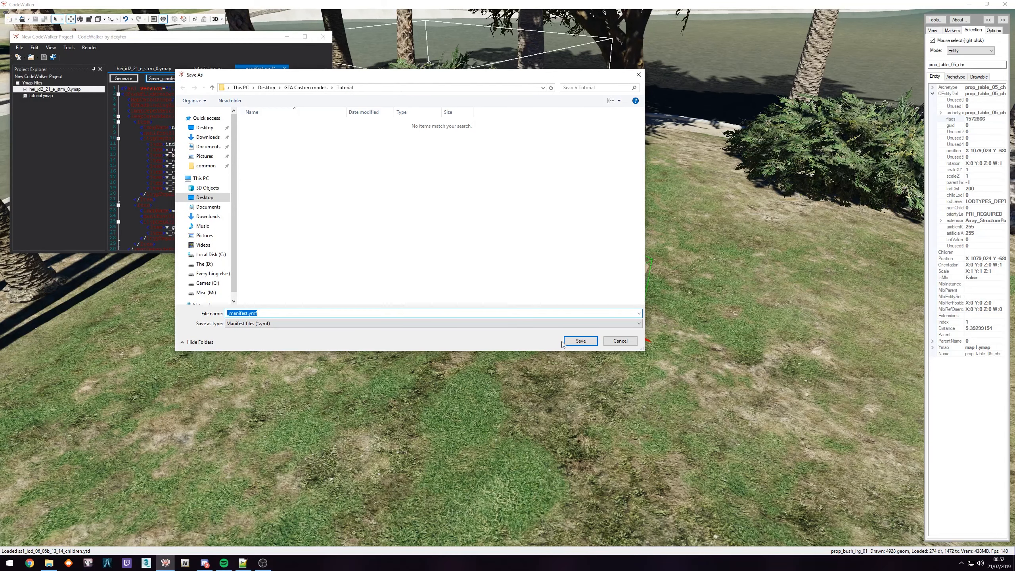
{"action": "left_click", "coordinate": [576, 340]}
- In File Explorer's Tutorial folder, select _manifest.ymf, hei_id2_21_e_strm_0.ymap and tutorial.ymap, leaving out tutorial.cwproj
{"action": "key", "text": "alt+Tab"}
{"action": "left_click", "coordinate": [536, 202]}
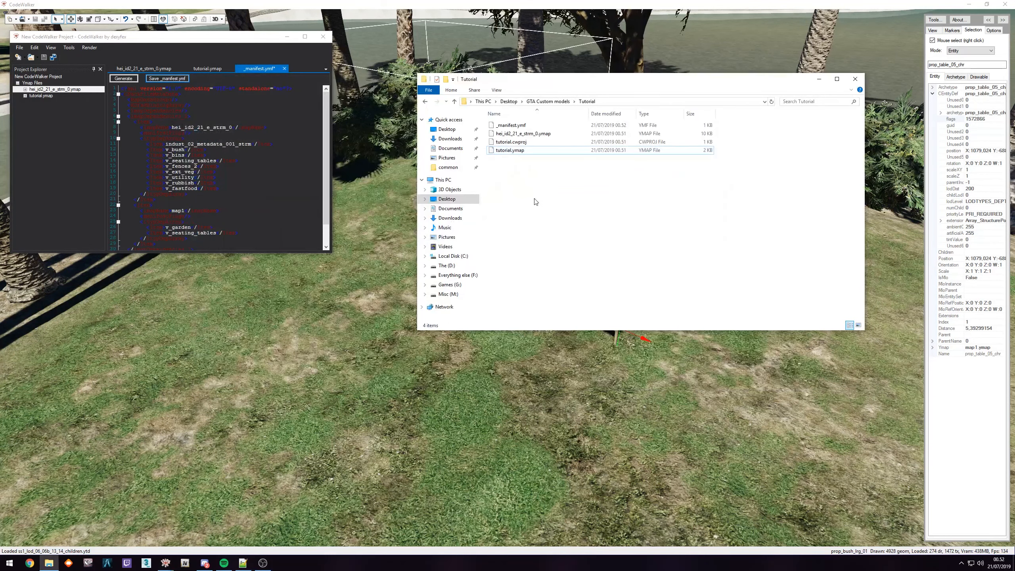
{"action": "left_click_drag", "start_coordinate": [555, 184], "coordinate": [504, 122]}
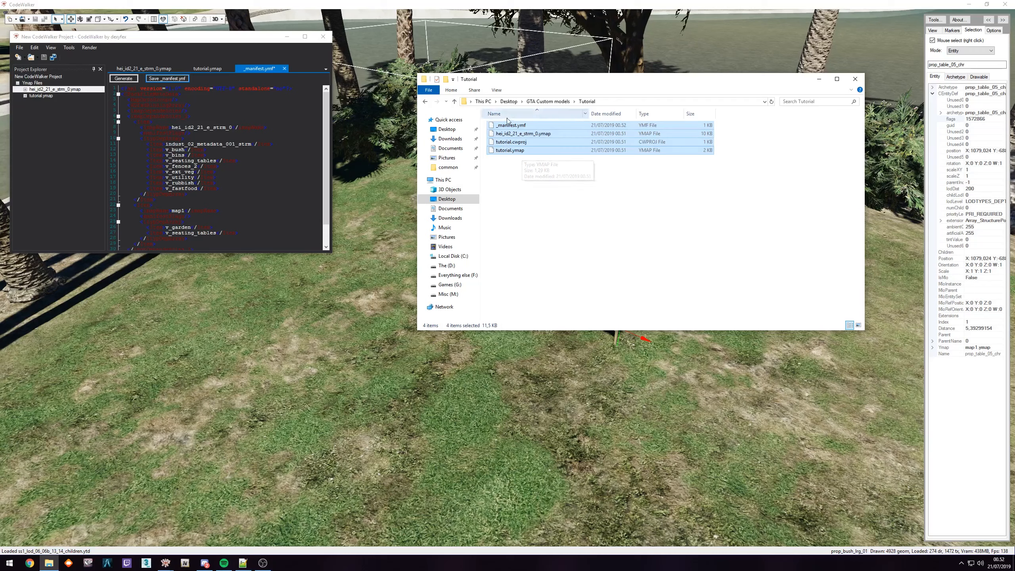
{"action": "left_click", "coordinate": [519, 145], "text": "ctrl"}
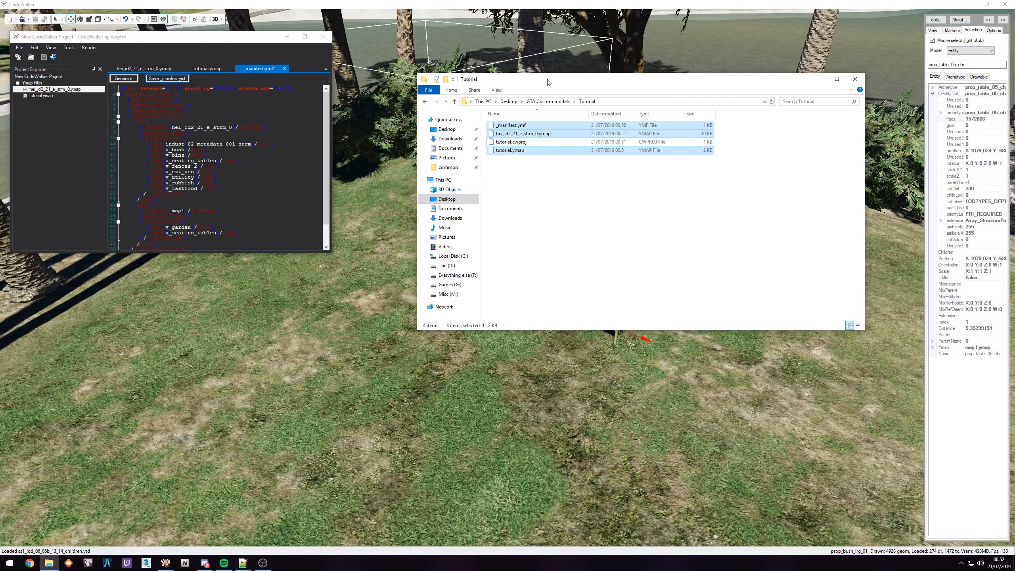
{"action": "left_click_drag", "start_coordinate": [549, 83], "coordinate": [595, 33]}
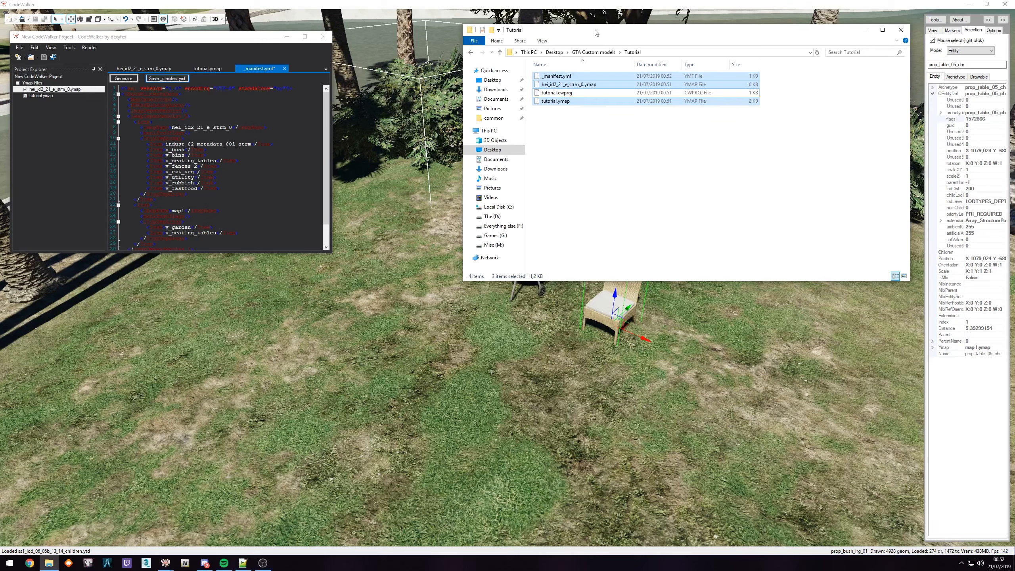
- Open a second File Explorer window at Desktop > FXServer > cfx-server-data-master > resources > [whatever] > tutorial > stream
{"action": "right_click", "coordinate": [48, 563]}
{"action": "left_click", "coordinate": [36, 523]}
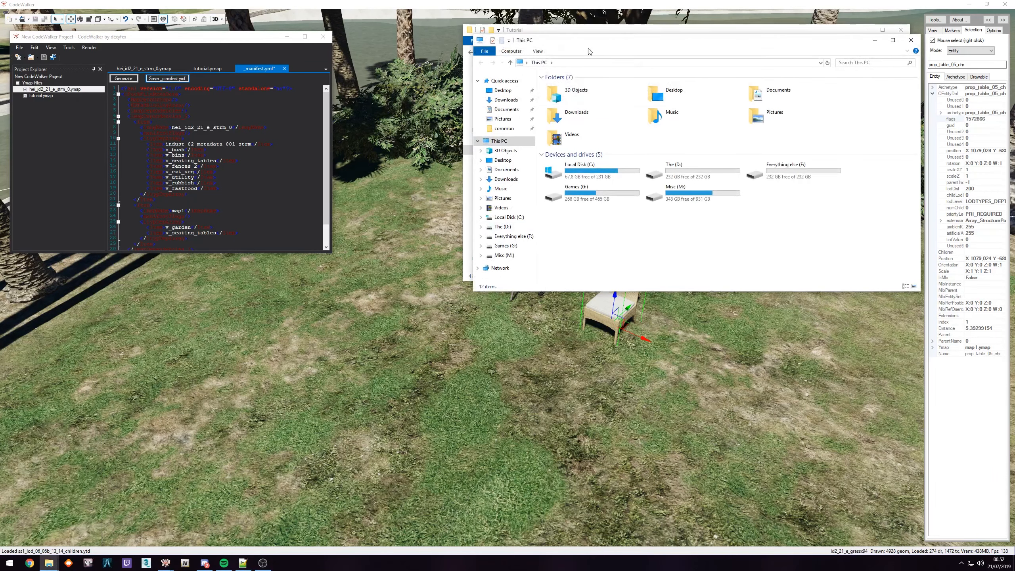
{"action": "left_click_drag", "start_coordinate": [589, 52], "coordinate": [471, 92]}
{"action": "left_click", "coordinate": [386, 131]}
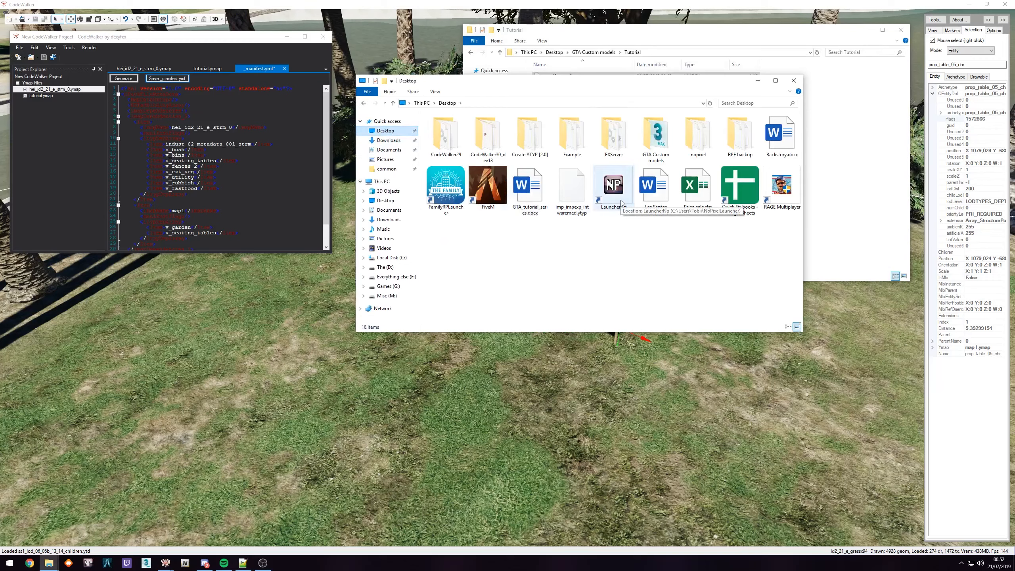
{"action": "double_click", "coordinate": [615, 146]}
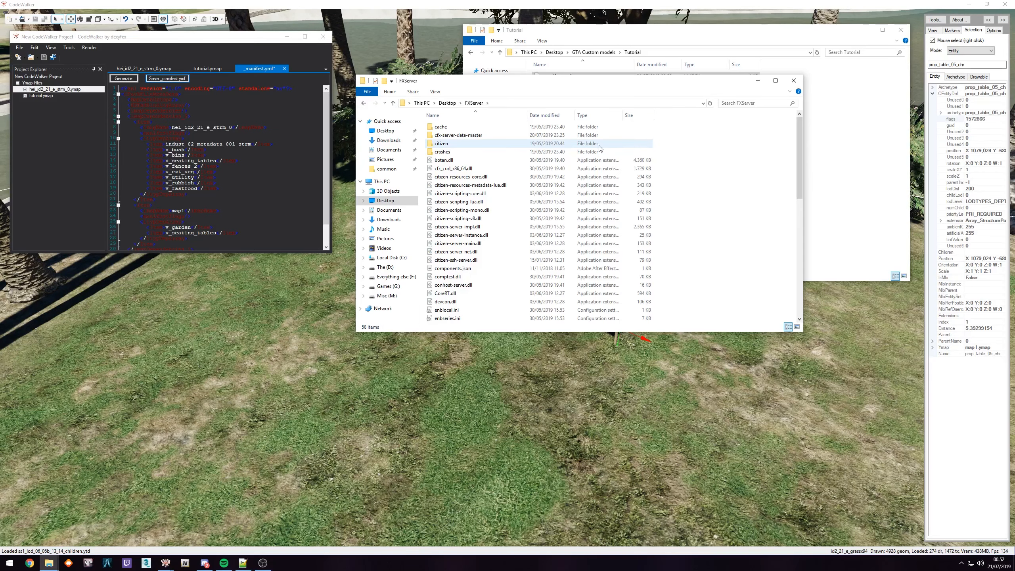
{"action": "double_click", "coordinate": [459, 136]}
{"action": "double_click", "coordinate": [445, 136]}
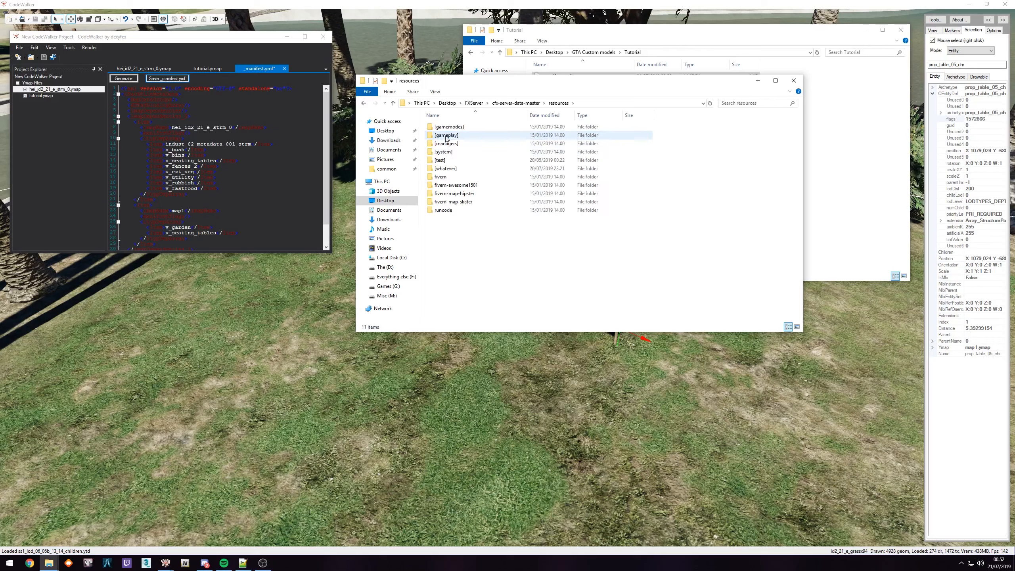
{"action": "double_click", "coordinate": [452, 169]}
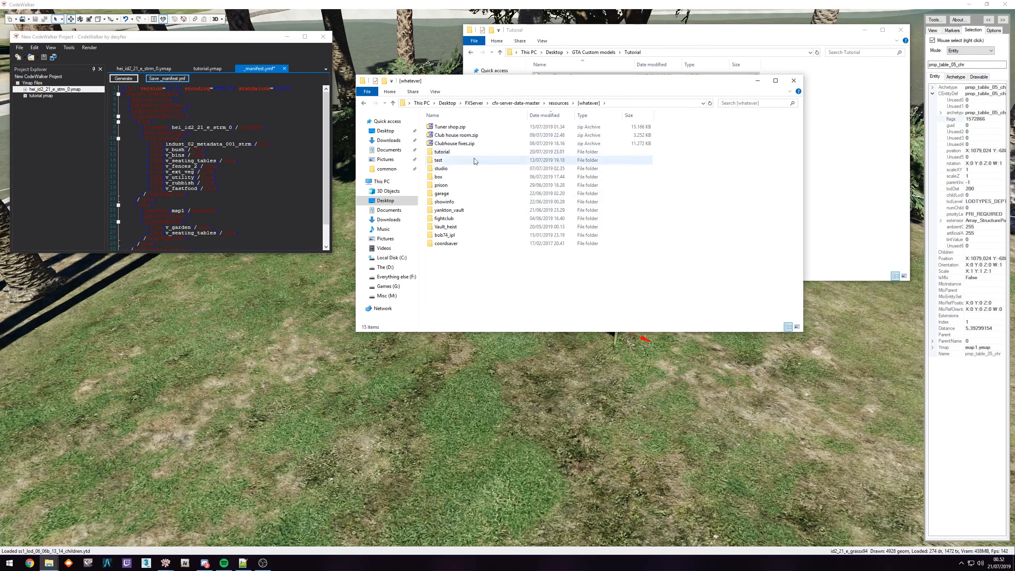
{"action": "double_click", "coordinate": [447, 153]}
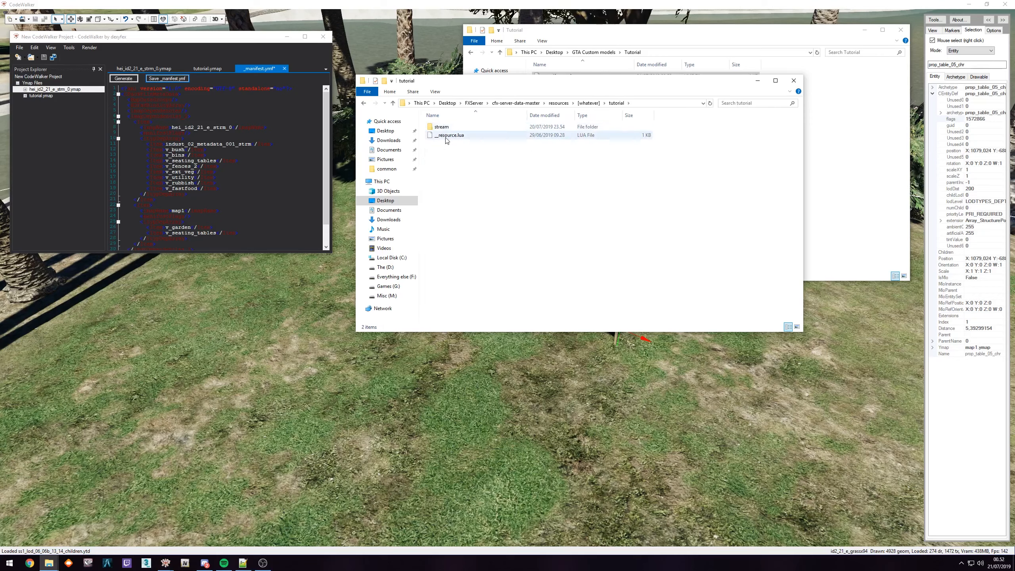
{"action": "left_click", "coordinate": [448, 136]}
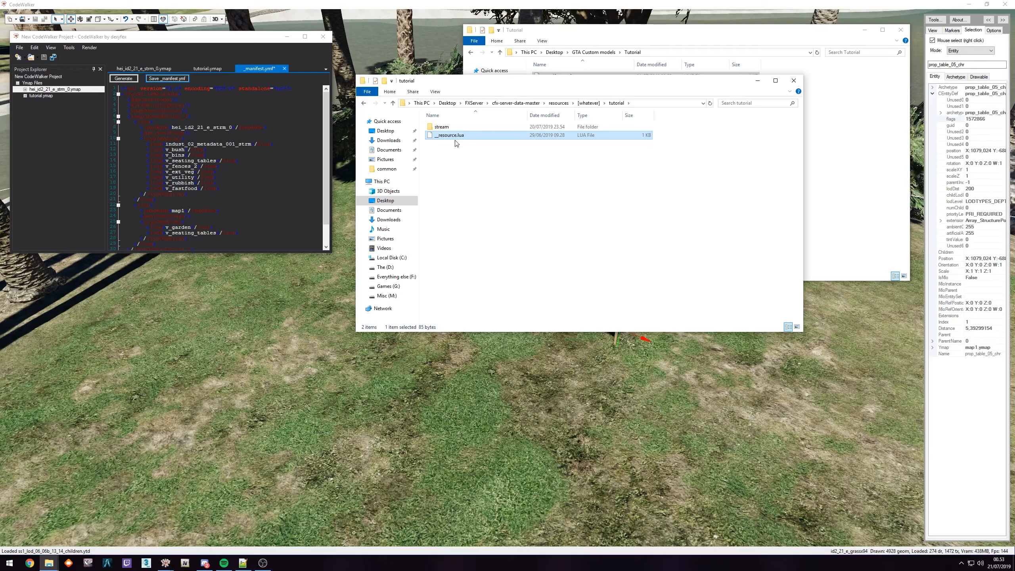
{"action": "left_click", "coordinate": [443, 128]}
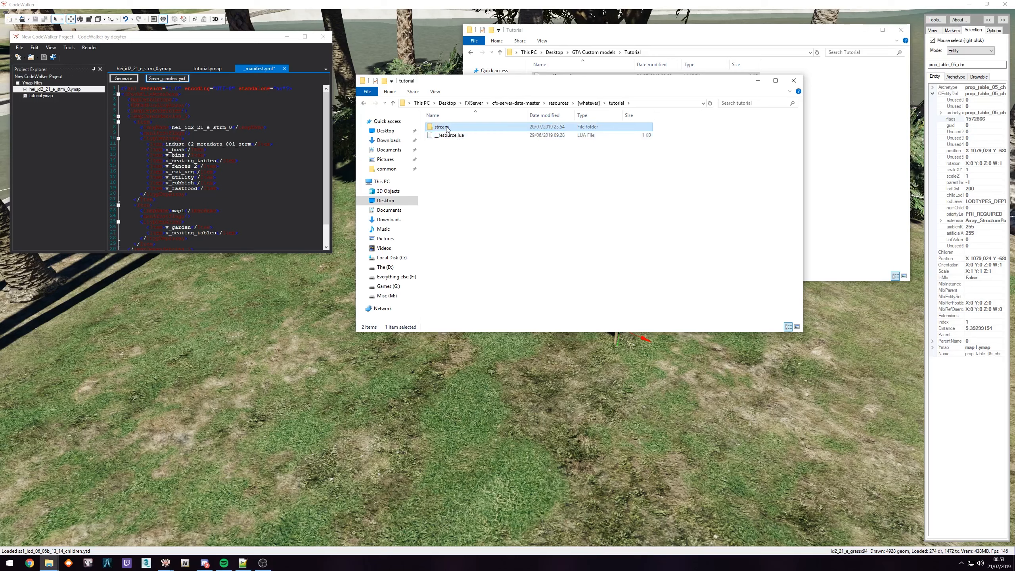
{"action": "double_click", "coordinate": [448, 128]}
- Copy the manifest and the two ymap files from the Tutorial folder into the server resource's stream folder
{"action": "left_click_drag", "start_coordinate": [472, 87], "coordinate": [325, 193]}
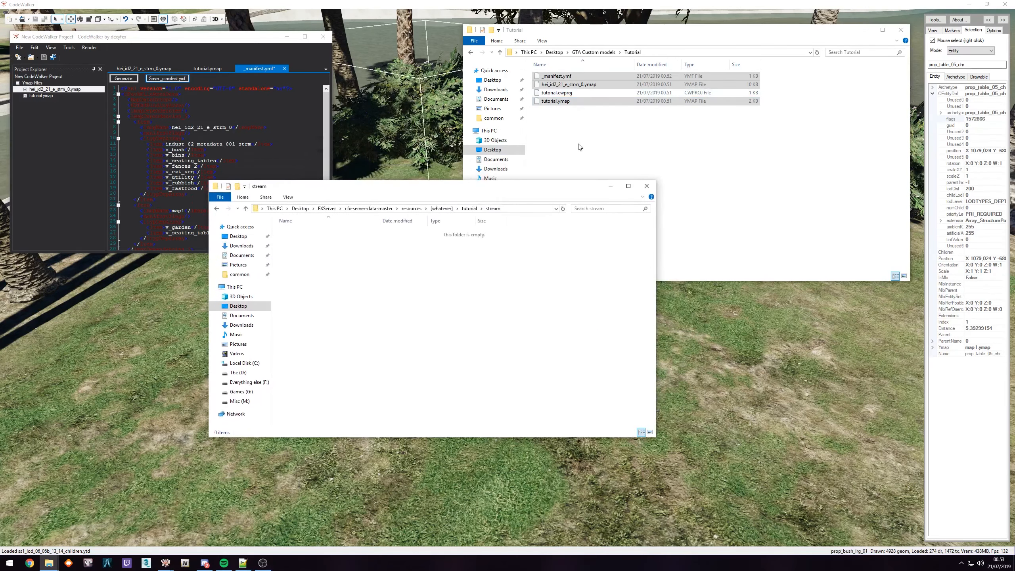
{"action": "left_click_drag", "start_coordinate": [576, 29], "coordinate": [592, 27]}
{"action": "right_click", "coordinate": [576, 83]}
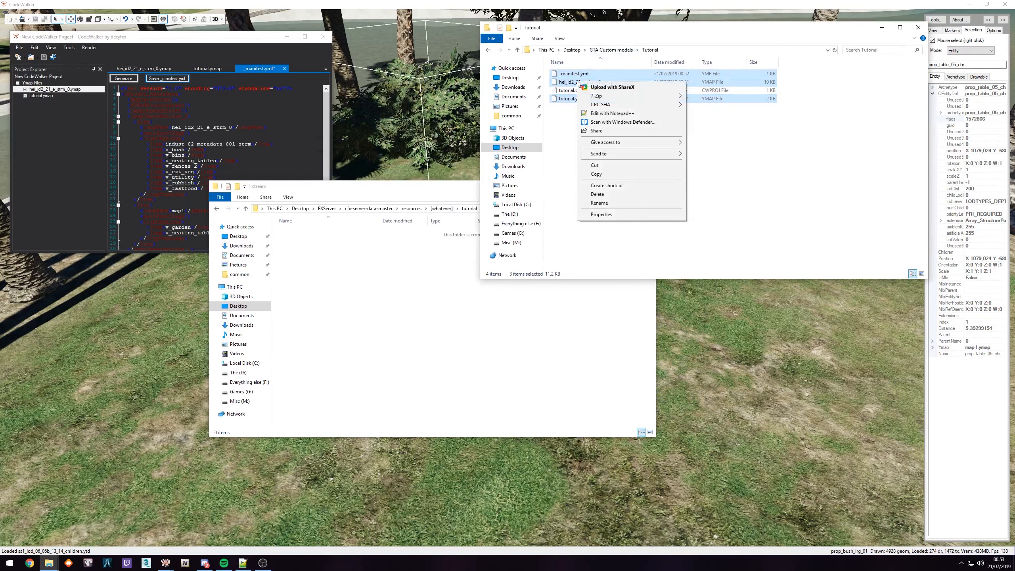
{"action": "left_click", "coordinate": [601, 176]}
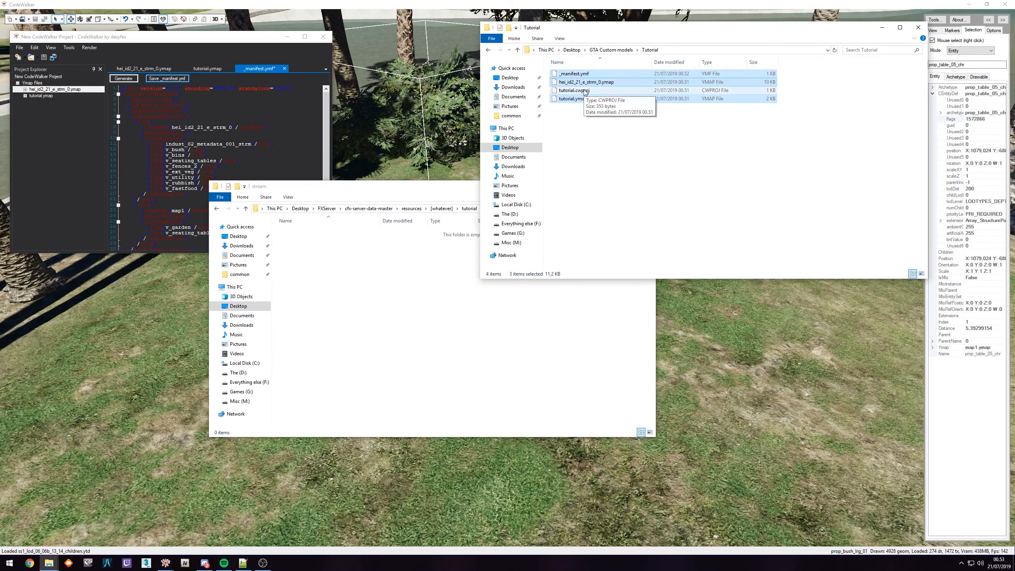
{"action": "right_click", "coordinate": [369, 289]}
{"action": "left_click", "coordinate": [402, 346]}
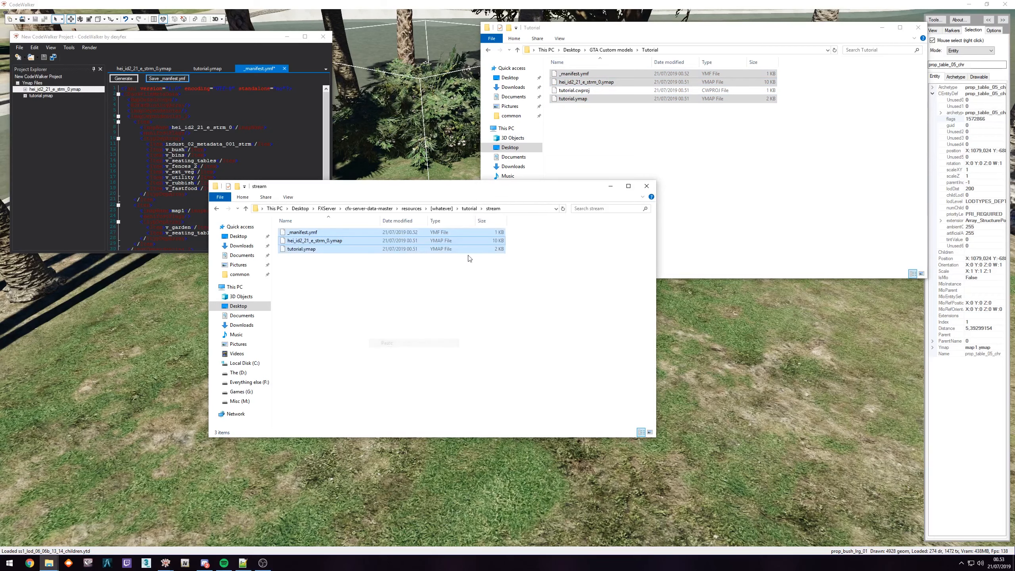
- Go up from the stream folder to the tutorial resource folder and open __resource.lua in Notepad++
{"action": "left_click_drag", "start_coordinate": [471, 190], "coordinate": [520, 182]}
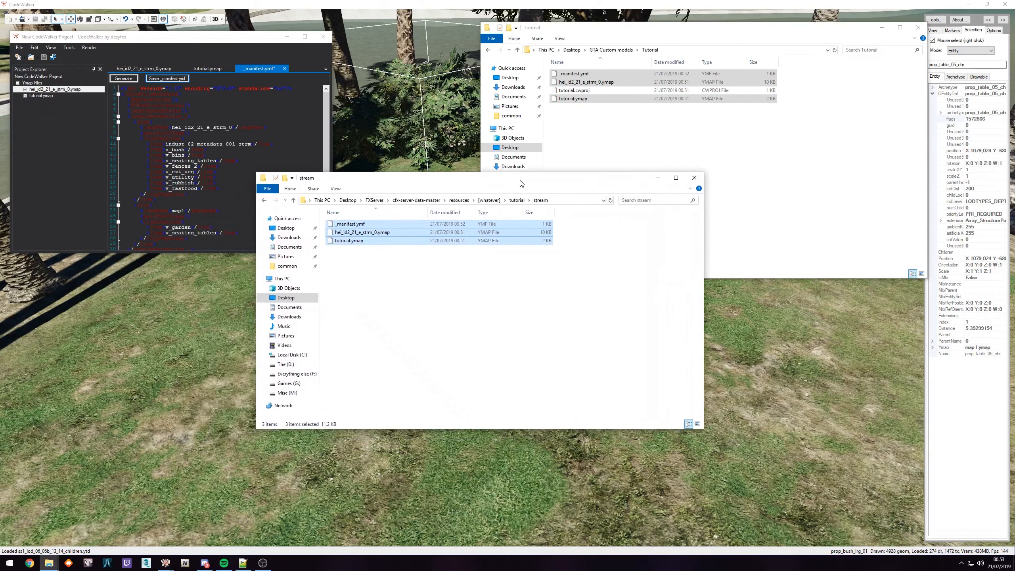
{"action": "left_click", "coordinate": [517, 200]}
{"action": "left_click", "coordinate": [350, 233]}
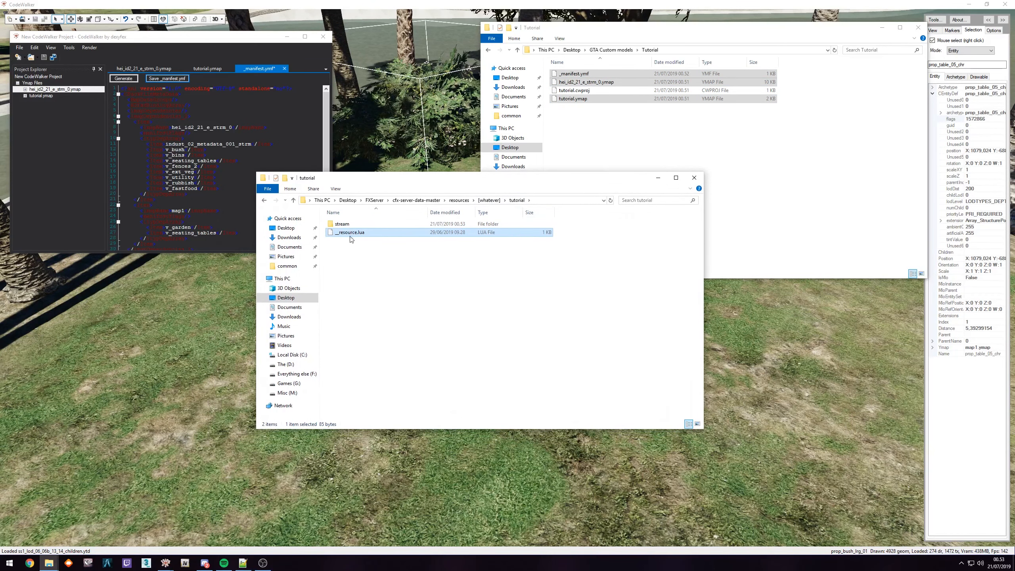
{"action": "right_click", "coordinate": [347, 235]}
{"action": "left_click", "coordinate": [339, 253]}
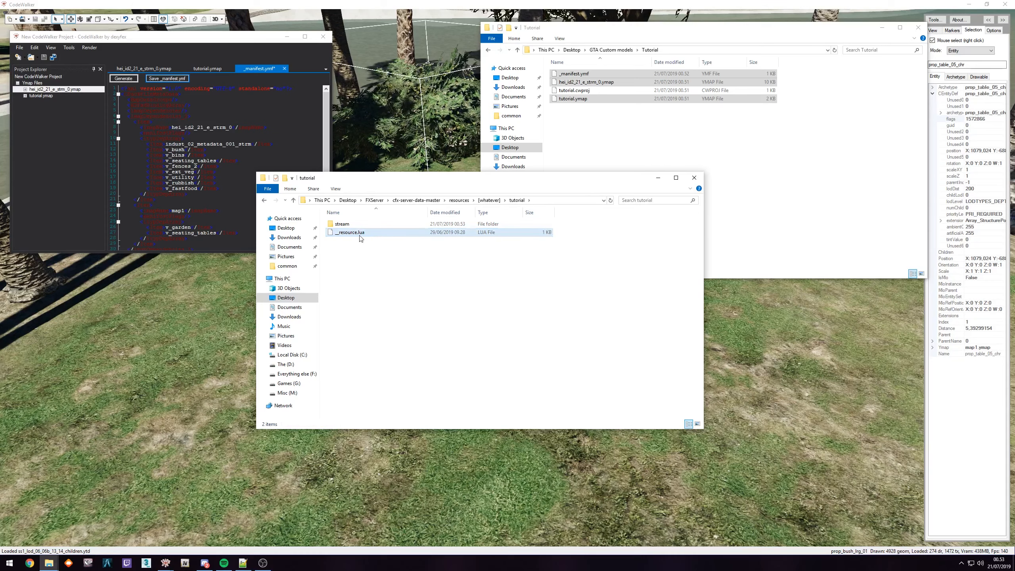
{"action": "right_click", "coordinate": [358, 233]}
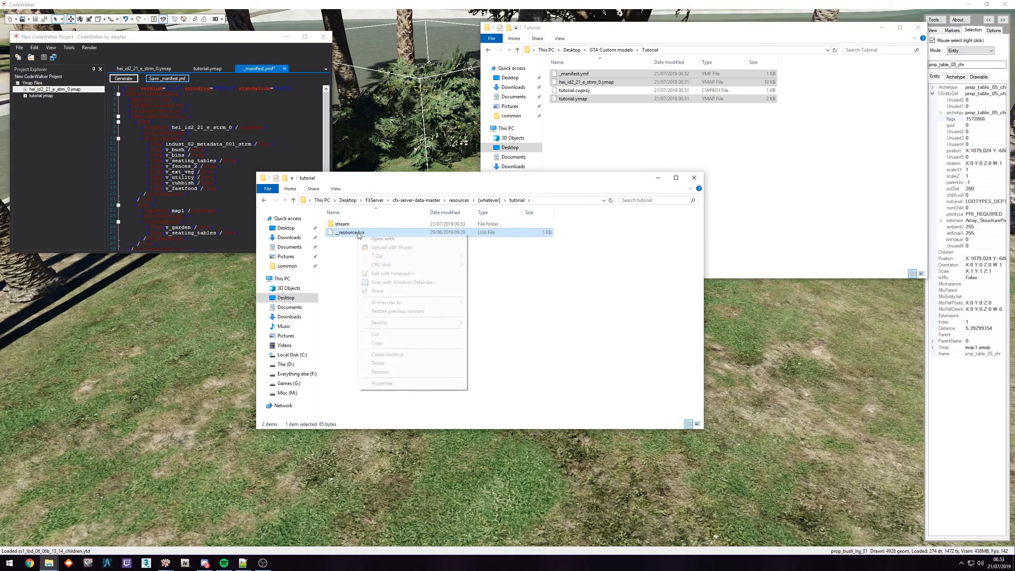
{"action": "left_click", "coordinate": [406, 275]}
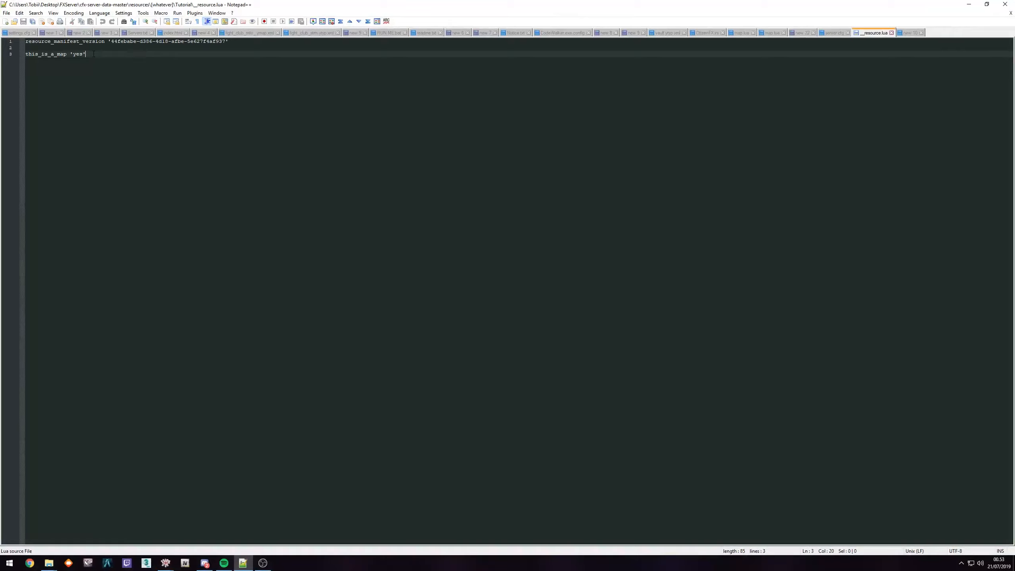
- Highlight all of __resource.lua, highlight only its this_is_a_map 'yes' line, and minimize Notepad++
{"action": "left_click_drag", "start_coordinate": [86, 54], "coordinate": [26, 42]}
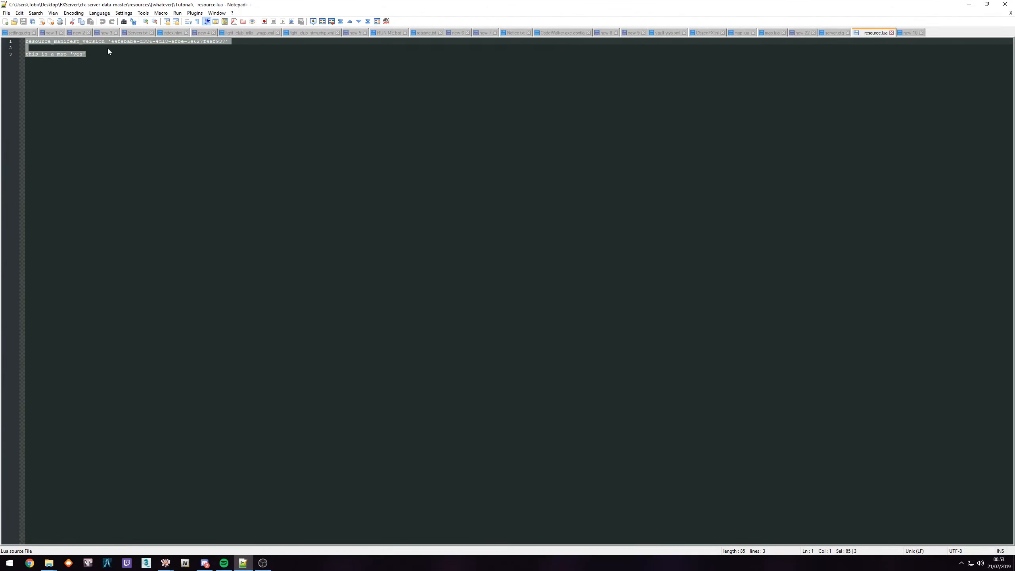
{"action": "left_click_drag", "start_coordinate": [85, 54], "coordinate": [26, 54]}
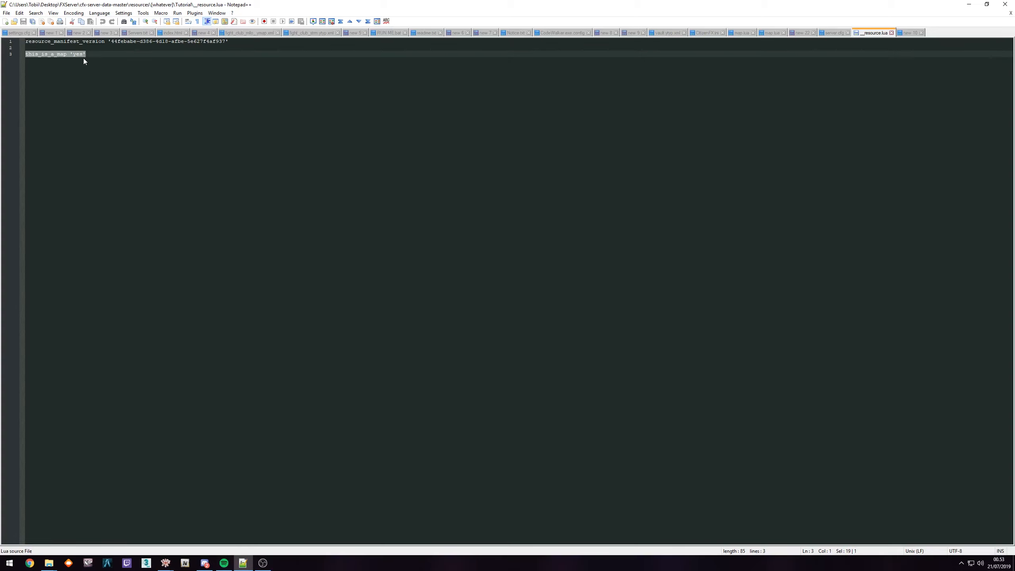
{"action": "left_click", "coordinate": [969, 4]}
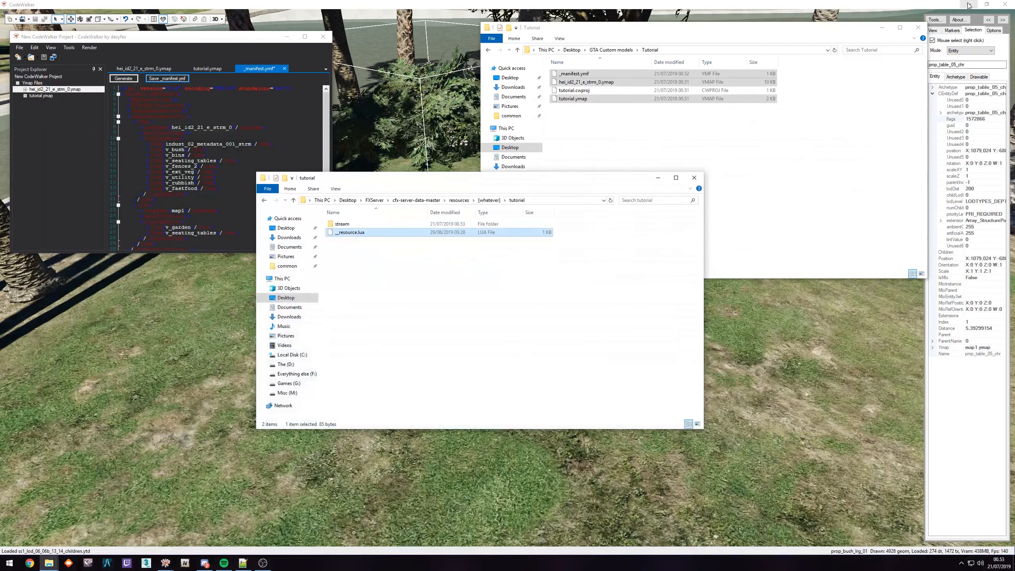
- In File Explorer, go up to the cfx-server-data-master folder and open server.cfg in Notepad++
{"action": "left_click", "coordinate": [416, 200]}
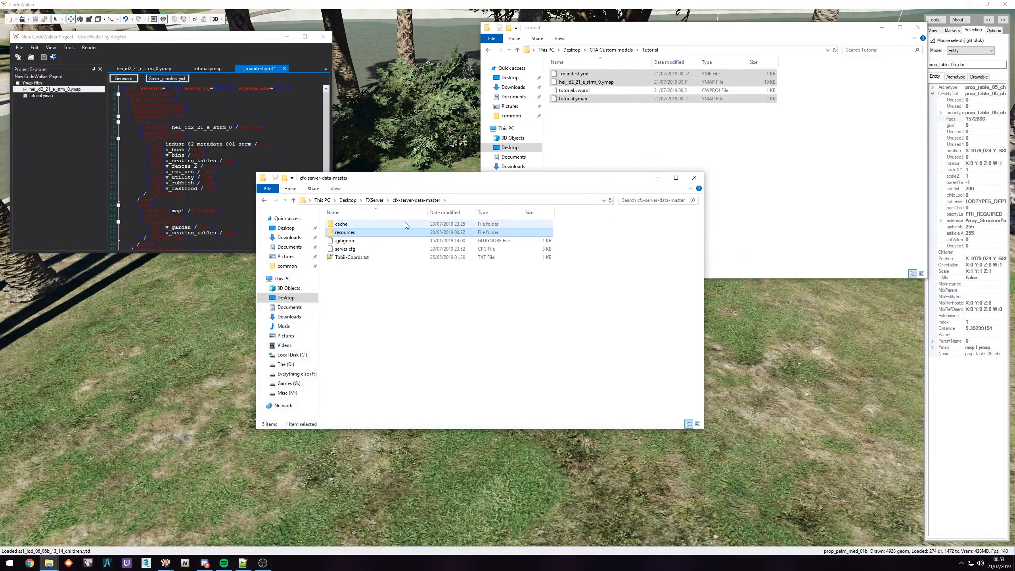
{"action": "left_click", "coordinate": [342, 249]}
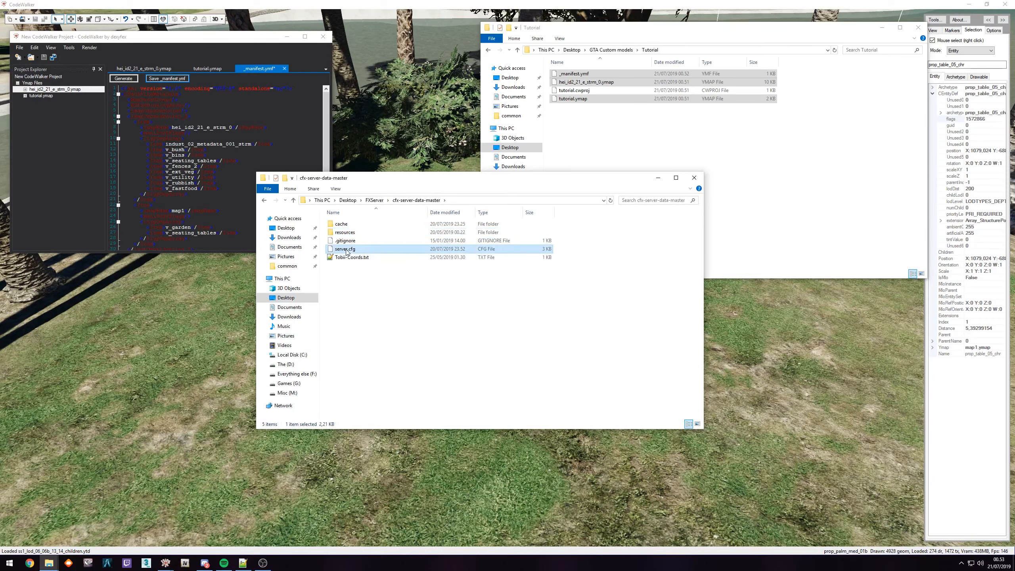
{"action": "right_click", "coordinate": [346, 249]}
{"action": "left_click", "coordinate": [374, 291]}
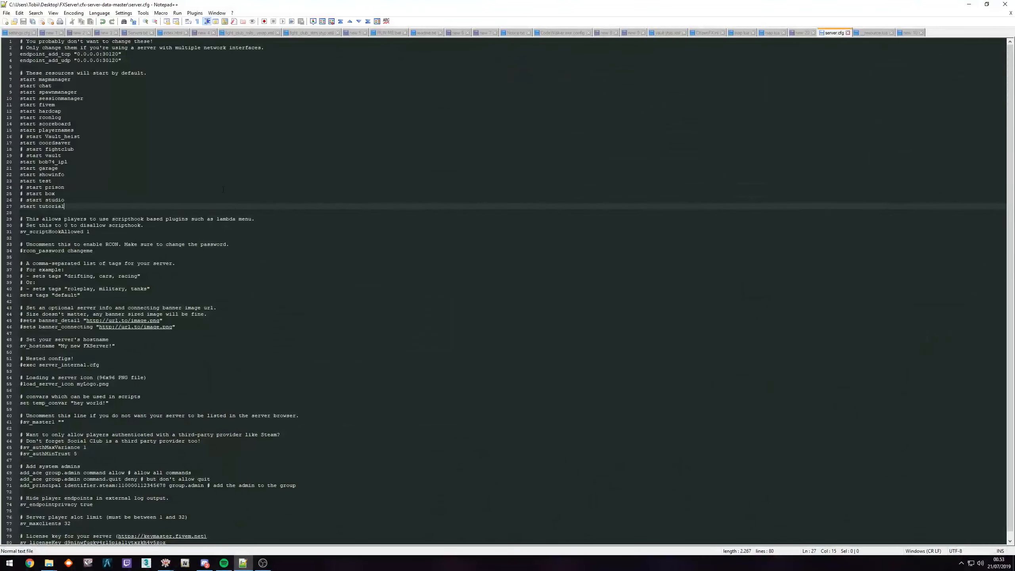